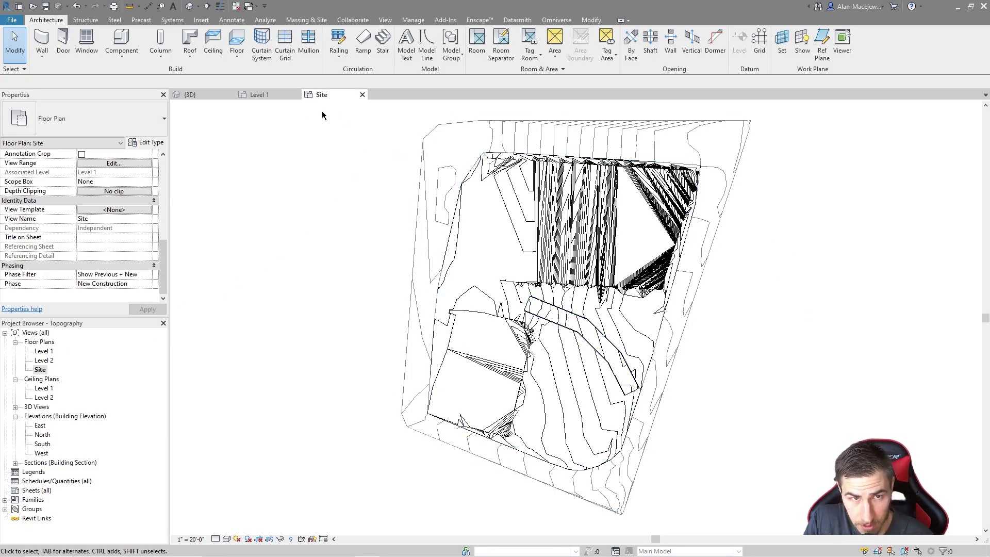
pyautogui.click(308, 20)
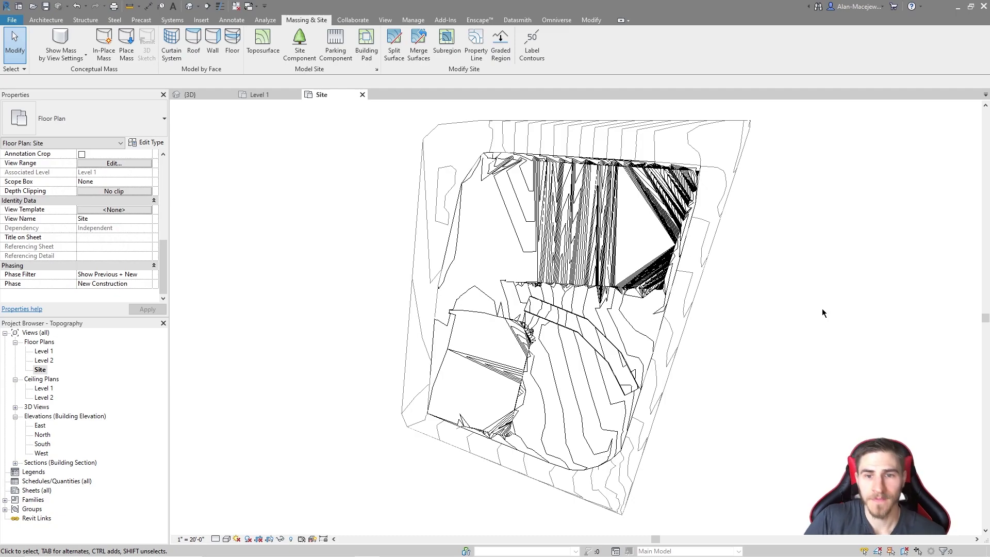
pyautogui.click(186, 94)
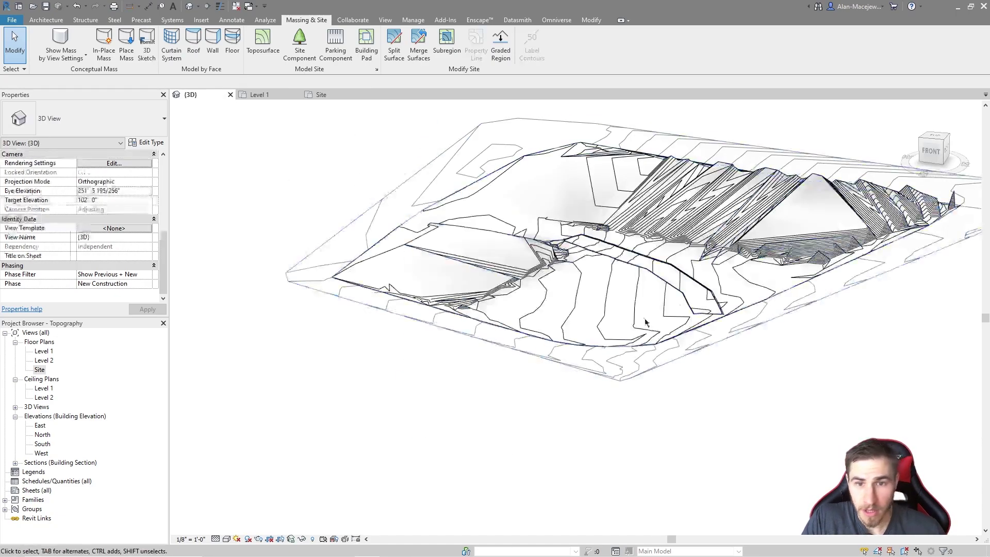
pyautogui.keyDown('shift'); pyautogui.moveTo(696, 232); pyautogui.dragTo(768, 226, button='middle'); pyautogui.keyUp('shift')
pyautogui.click(329, 95)
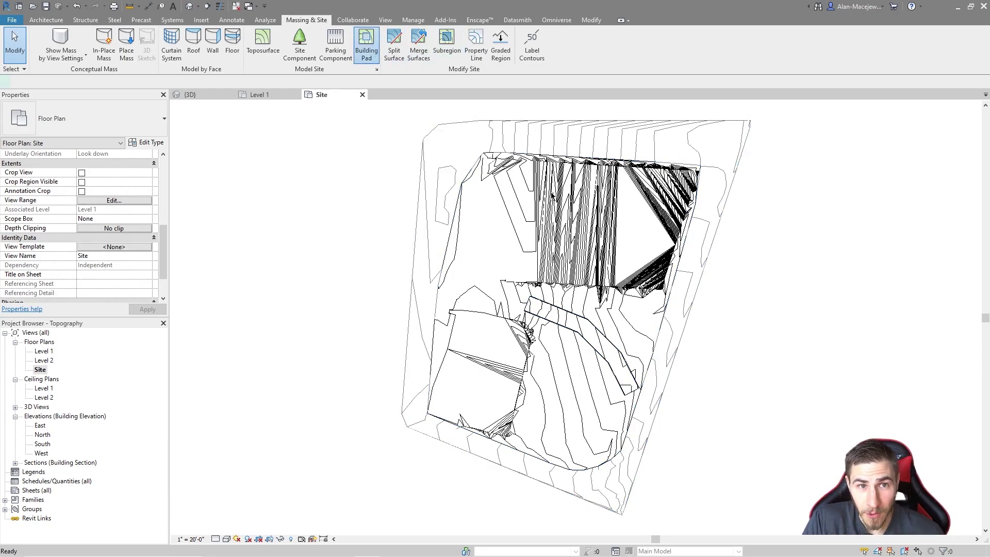
# Start a building pad with the Line tool and draw its left and lower boundary edges
pyautogui.click(366, 46)
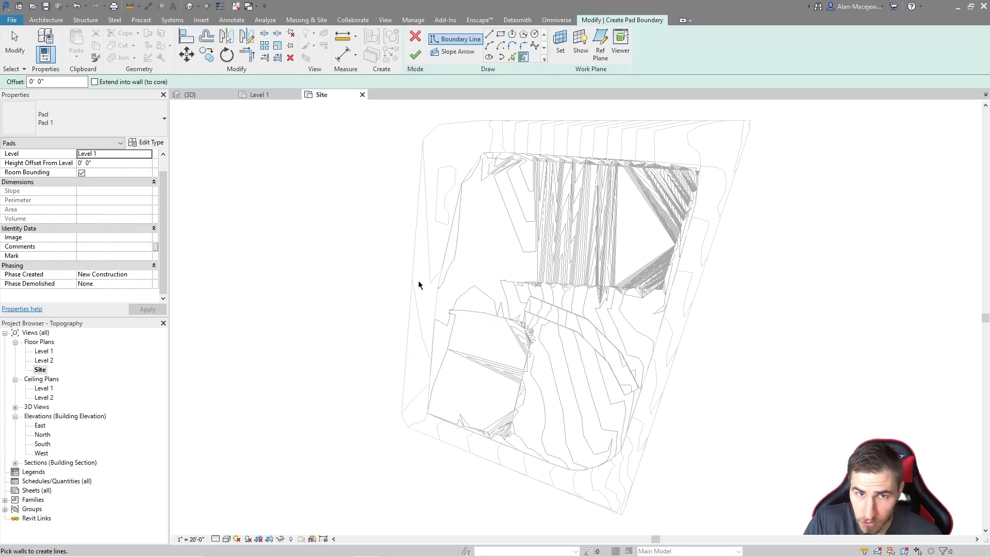
pyautogui.click(489, 35)
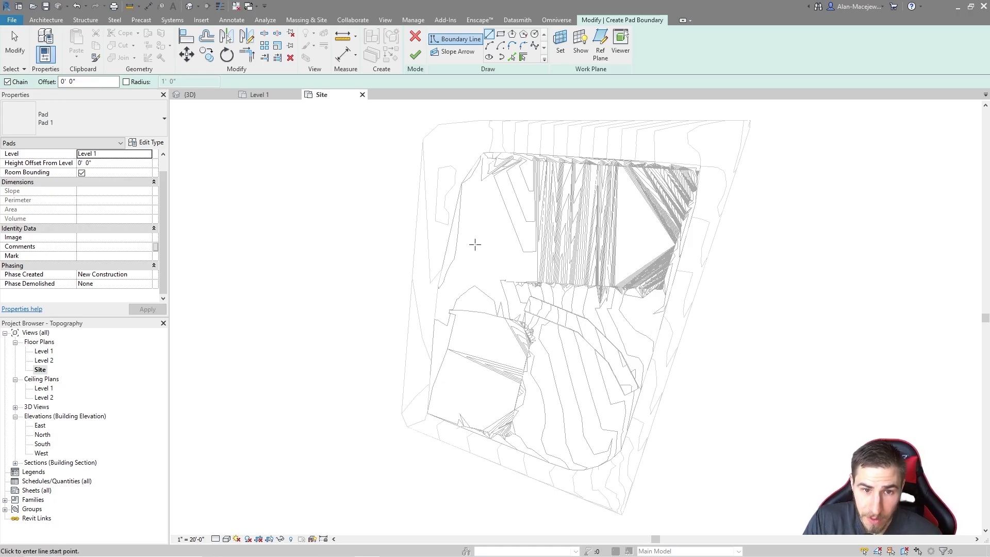
pyautogui.click(441, 297)
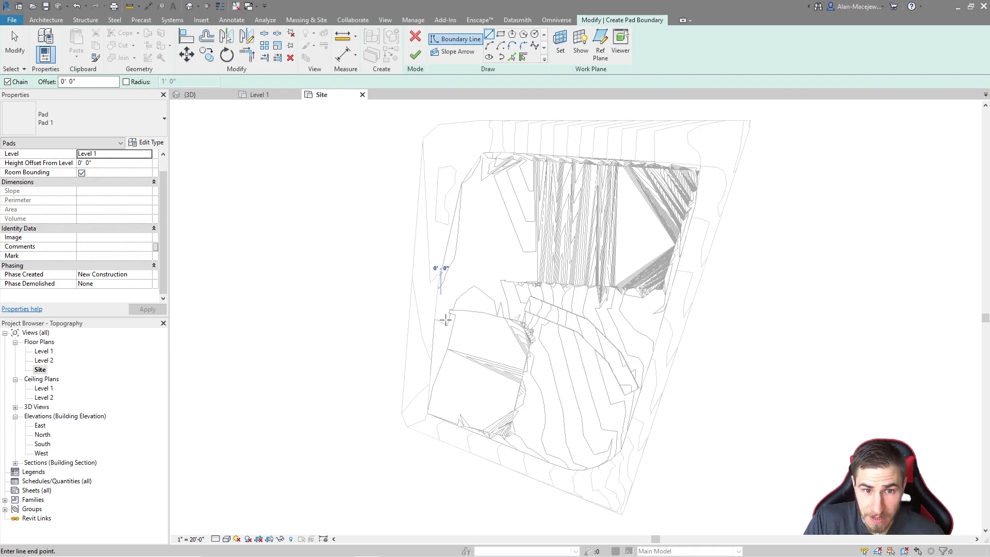
pyautogui.click(431, 411)
pyautogui.click(506, 438)
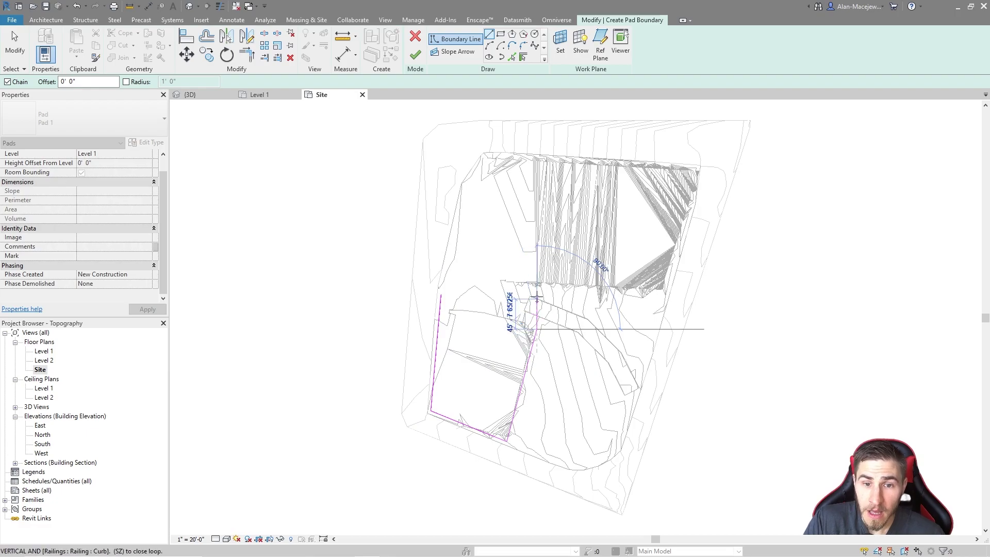
pyautogui.click(538, 283)
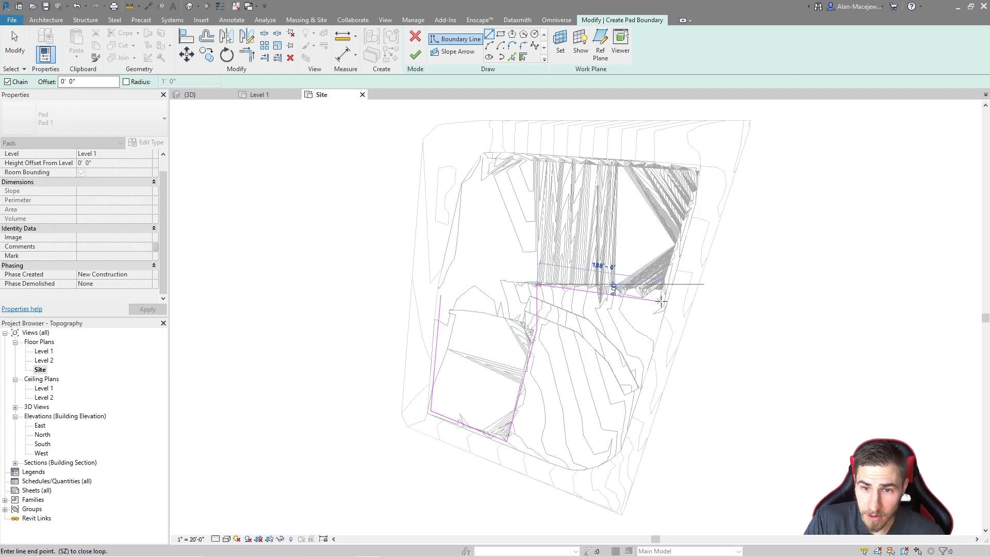
# Draw the right, top and angled top-left edges to close the pad boundary loop
pyautogui.click(662, 299)
pyautogui.click(695, 169)
pyautogui.click(484, 157)
pyautogui.click(463, 188)
pyautogui.click(438, 290)
pyautogui.press('Escape')
pyautogui.press('Escape')
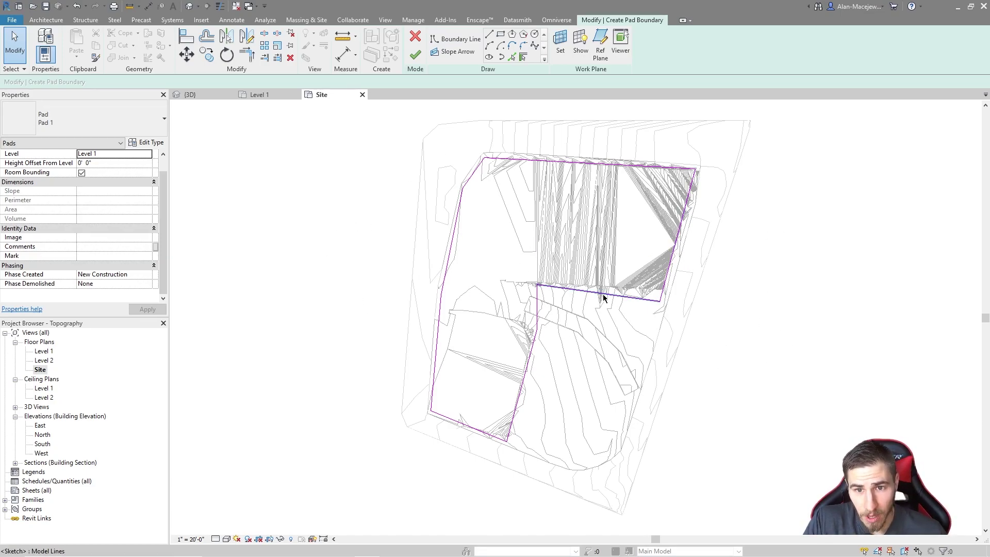
pyautogui.press('Tab')
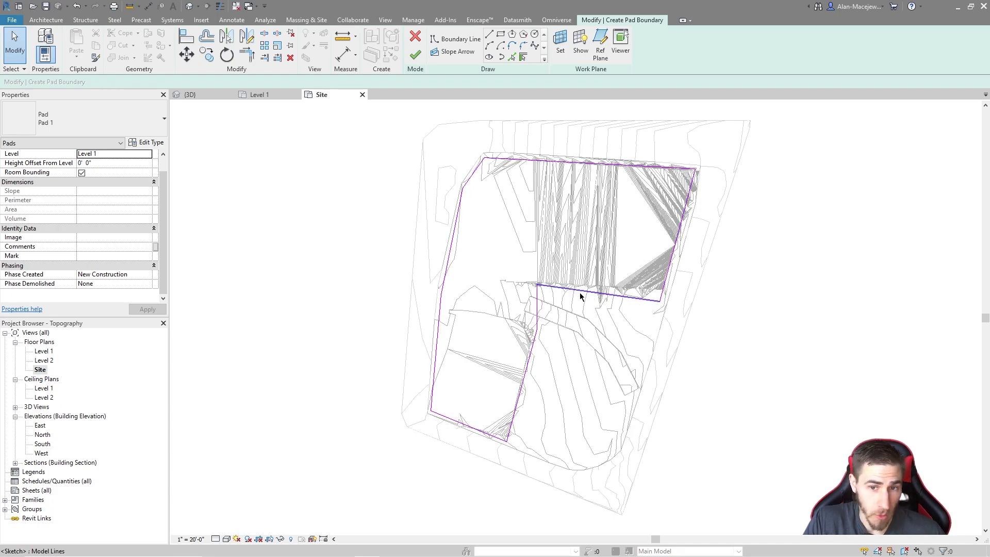
pyautogui.press('Tab')
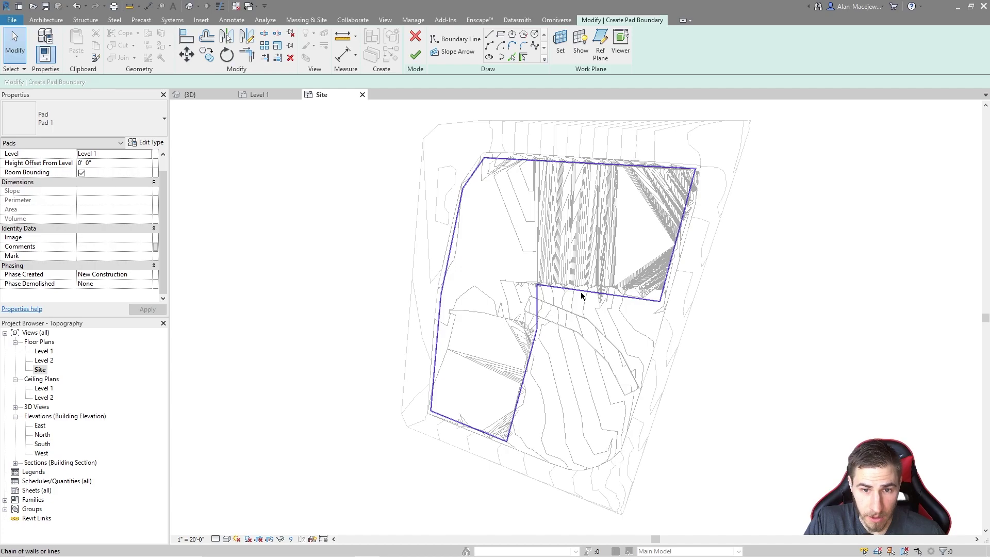
pyautogui.click(581, 295)
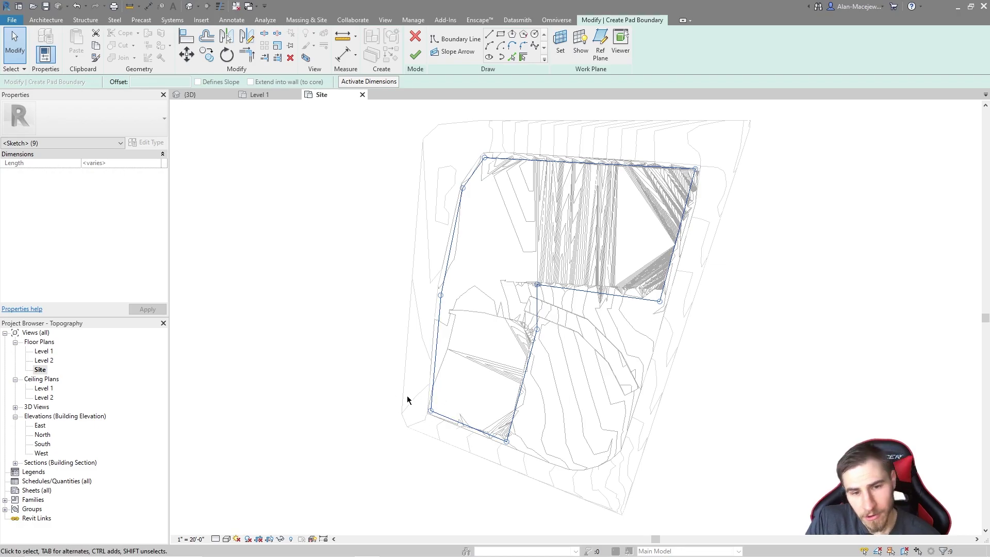
pyautogui.scroll(3, 426, 411)
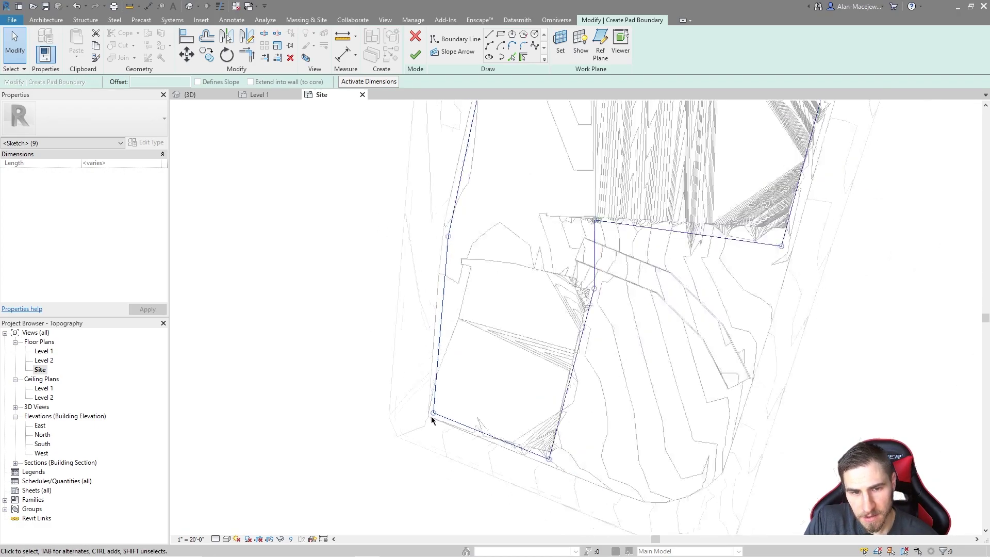
pyautogui.scroll(-1, 441, 402)
pyautogui.scroll(1, 448, 404)
pyautogui.scroll(-1, 444, 407)
pyautogui.scroll(-1, 443, 408)
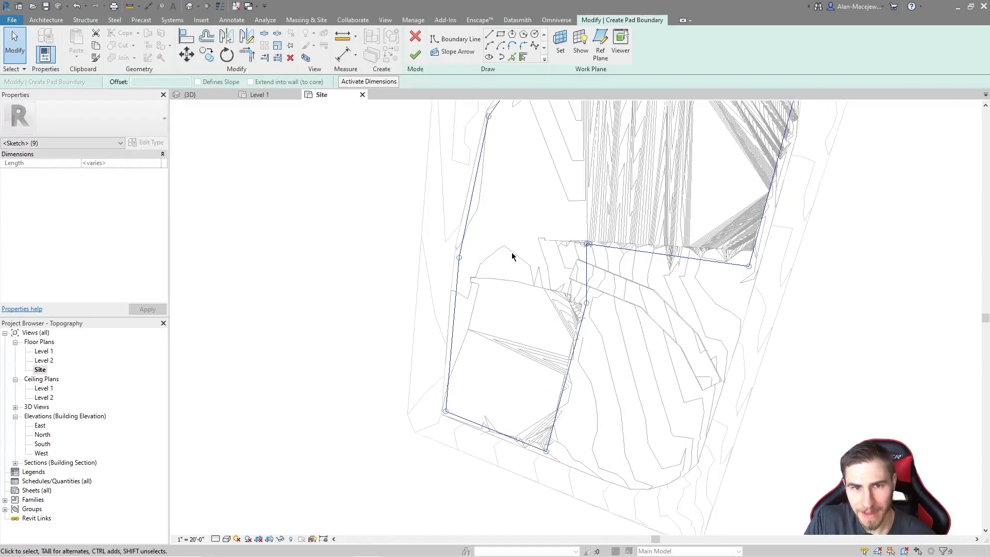
pyautogui.moveTo(516, 261); pyautogui.dragTo(478, 277, button='middle')
pyautogui.scroll(-2, 464, 289)
pyautogui.click(449, 307)
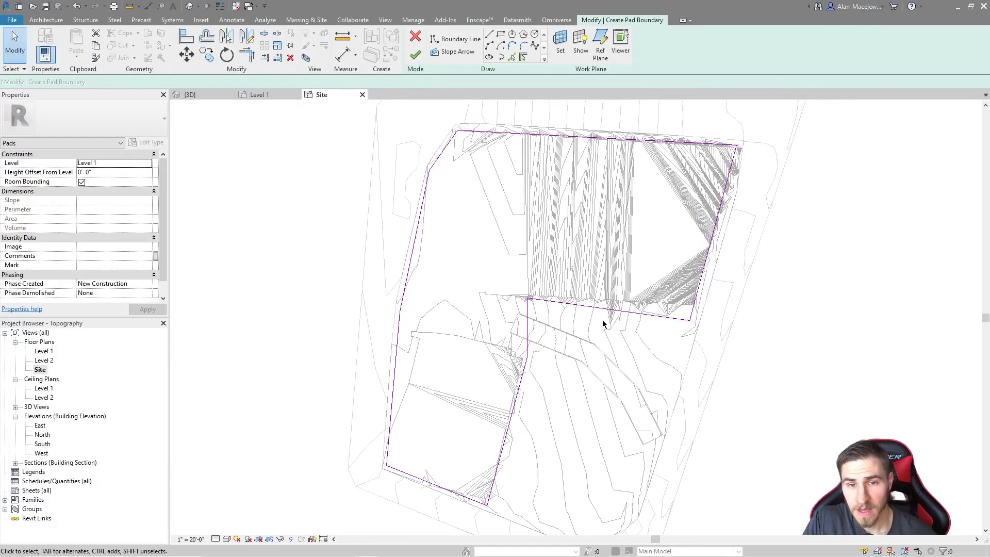
pyautogui.scroll(4, 567, 314)
pyautogui.click(545, 302)
pyautogui.scroll(1, 464, 360)
pyautogui.click(519, 295)
pyautogui.click(855, 321)
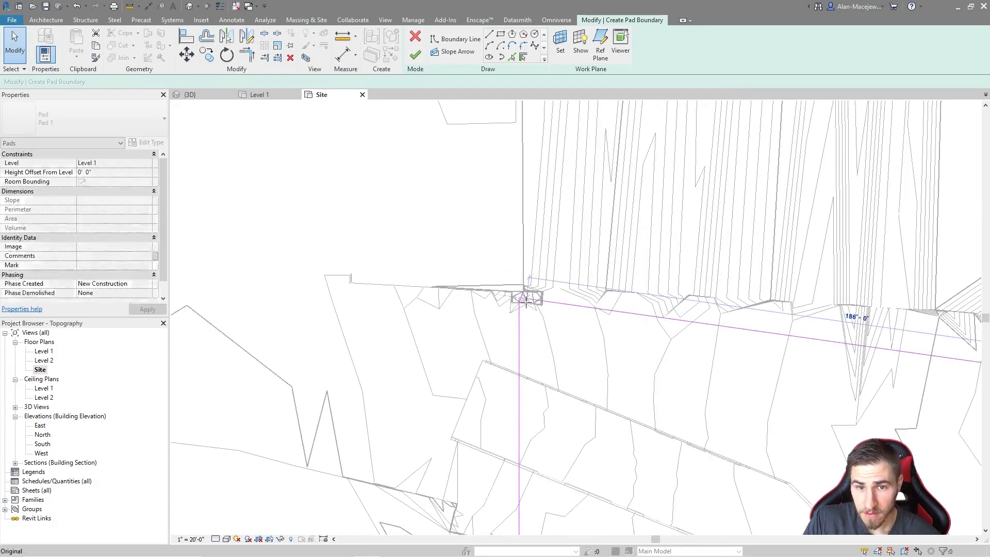
pyautogui.click(515, 282)
pyautogui.click(605, 386)
pyautogui.press('Tab')
pyautogui.click(645, 298)
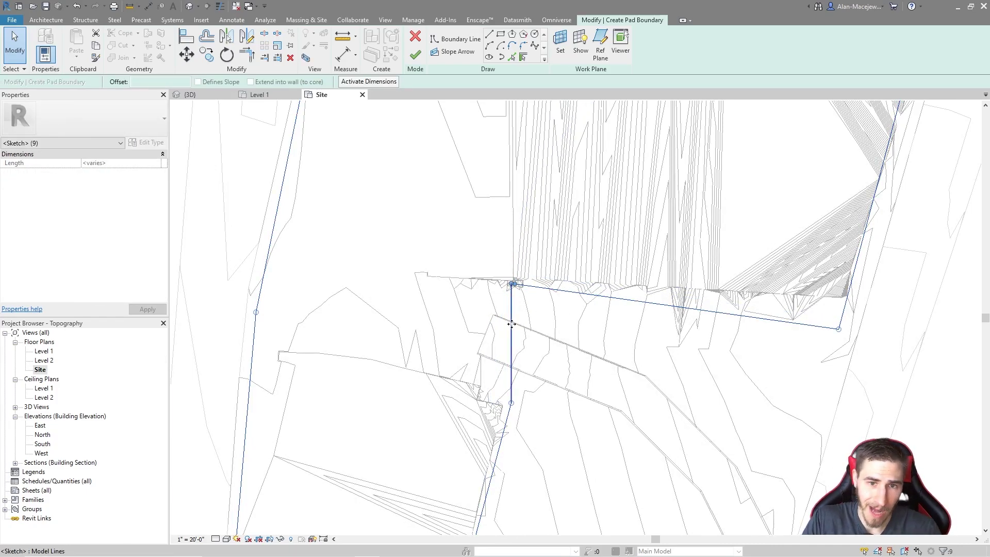
pyautogui.click(502, 309)
pyautogui.scroll(2, 503, 269)
pyautogui.press('Escape')
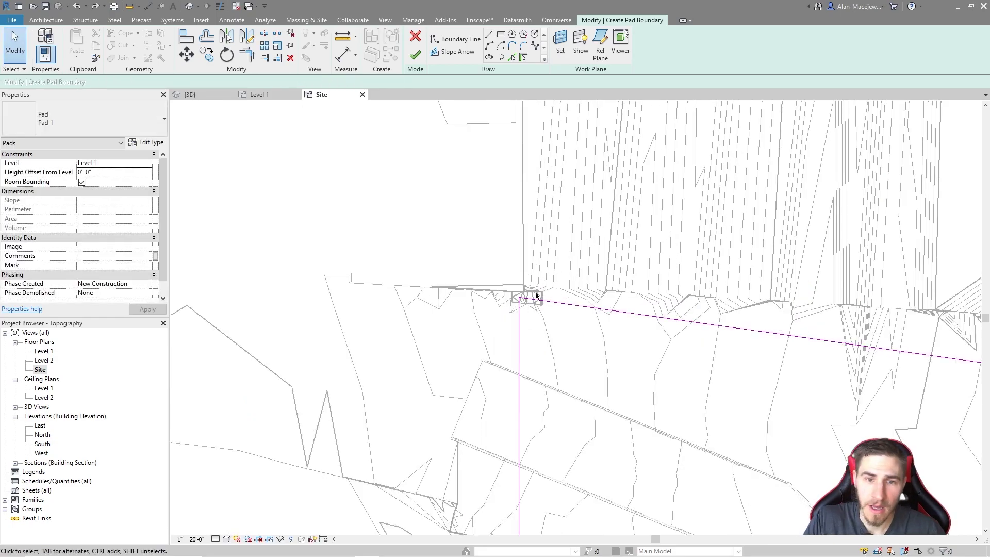
pyautogui.scroll(-5, 530, 294)
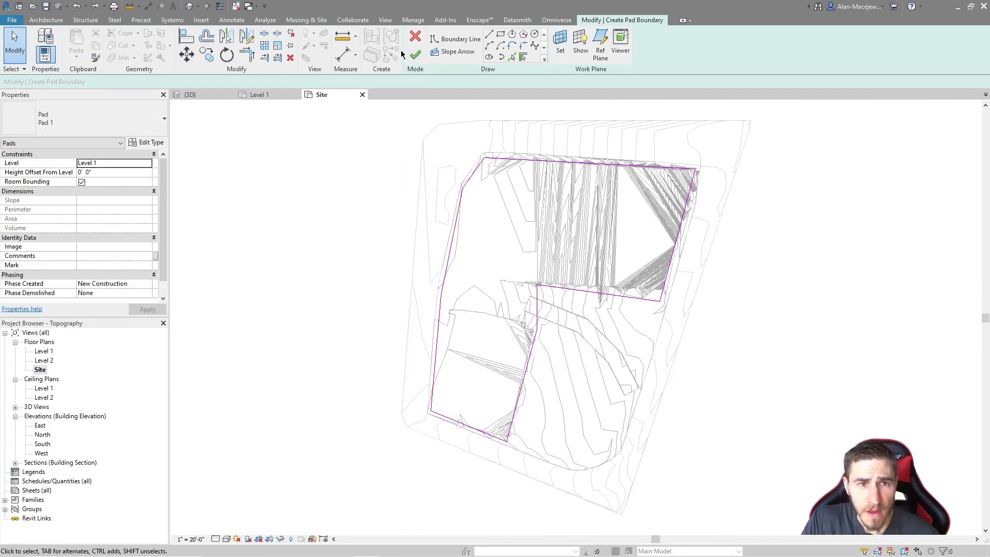
# Finish Pad 1 (94605.93 SF) so it cuts into the topography, then view it in 3D
pyautogui.click(415, 54)
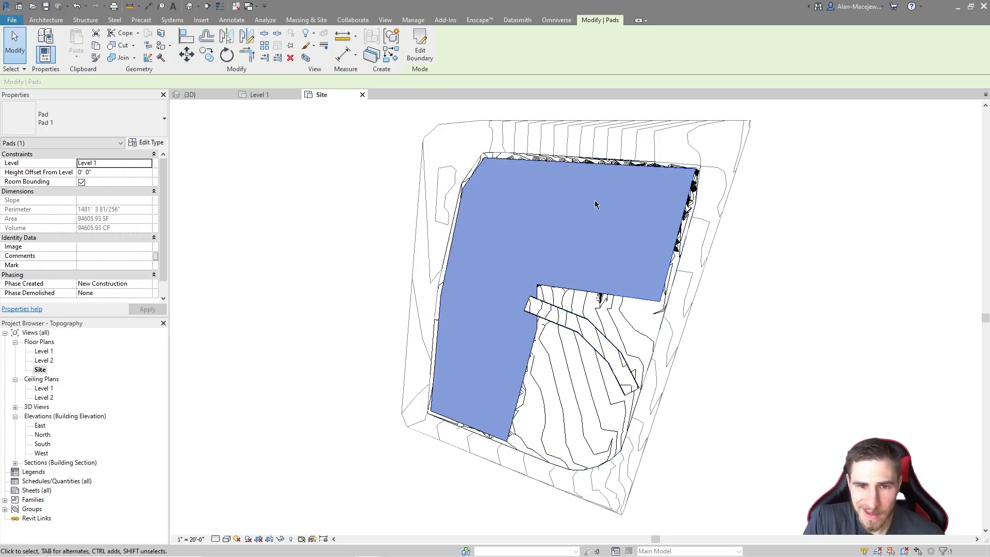
pyautogui.scroll(-2, 691, 378)
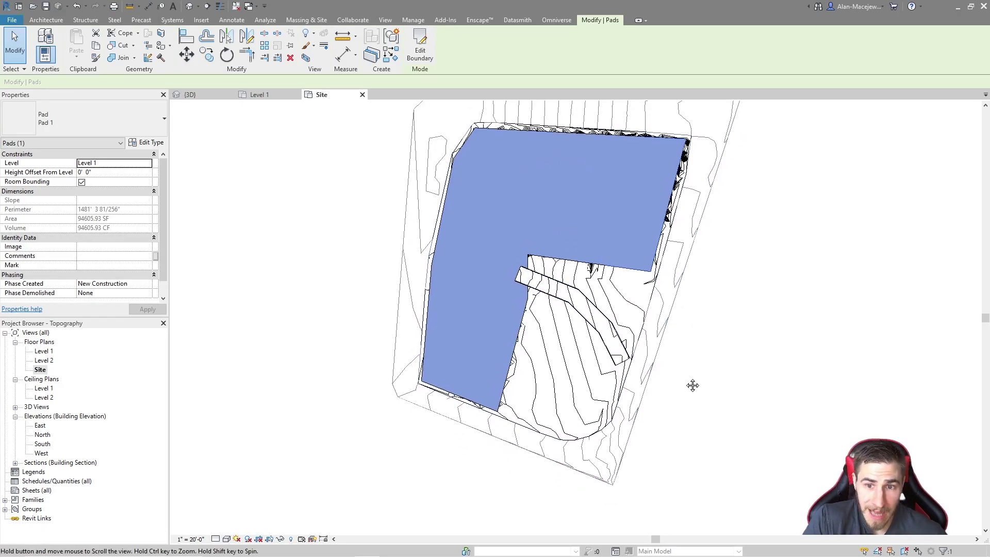
pyautogui.scroll(2, 721, 340)
pyautogui.click(187, 95)
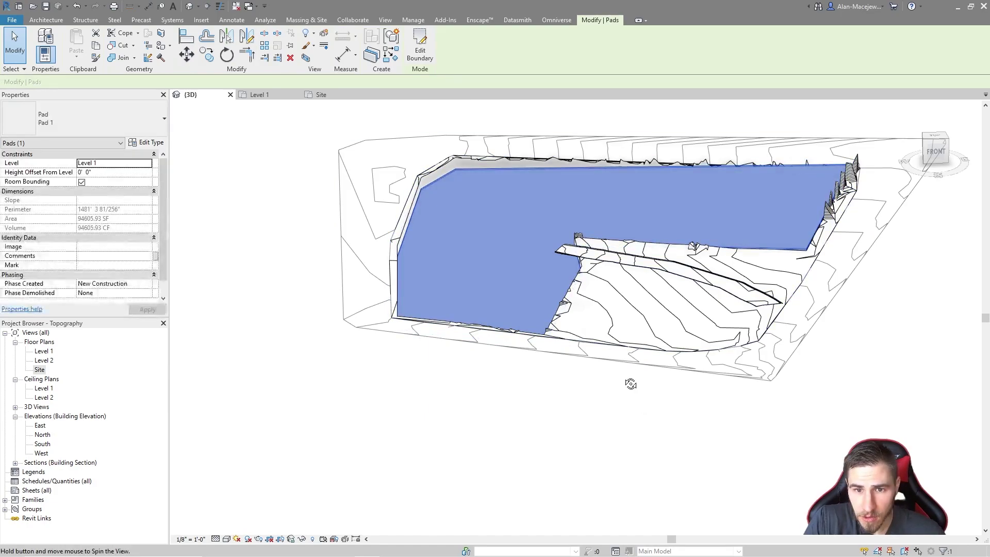
pyautogui.keyDown('shift'); pyautogui.moveTo(629, 384); pyautogui.dragTo(582, 248, button='middle'); pyautogui.keyUp('shift')
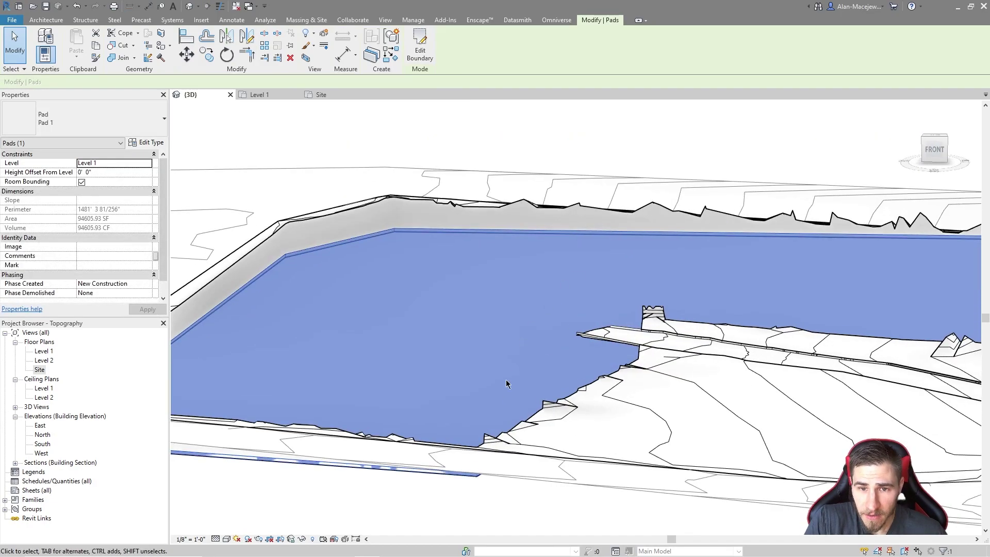
pyautogui.keyDown('shift'); pyautogui.moveTo(742, 380); pyautogui.dragTo(442, 349, button='middle'); pyautogui.keyUp('shift')
pyautogui.scroll(3, 272, 252)
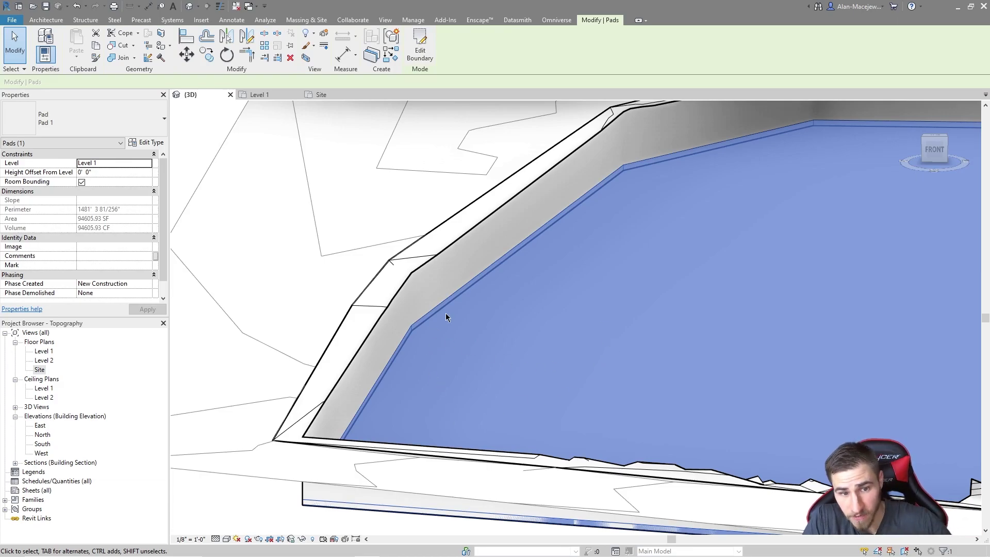
pyautogui.scroll(-3, 367, 303)
pyautogui.press('Escape')
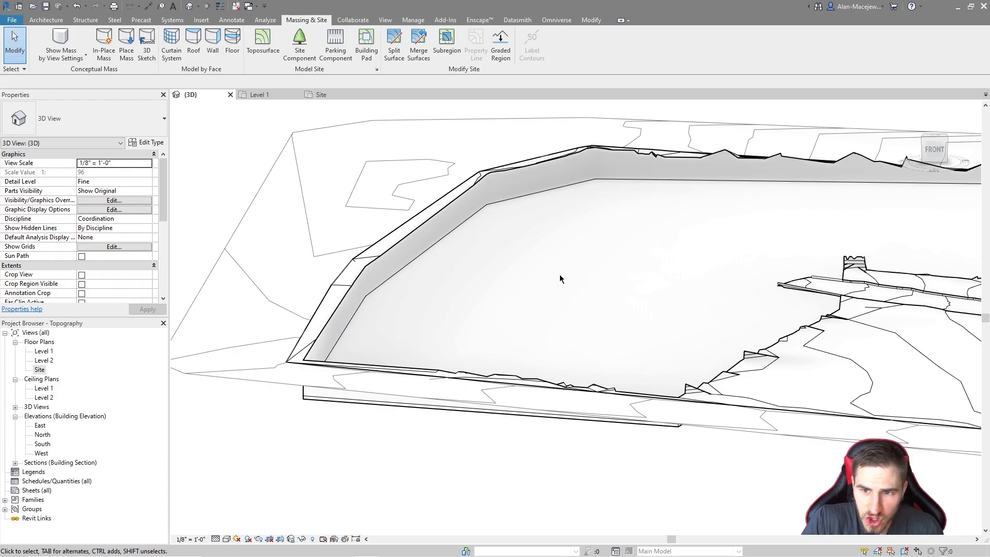
pyautogui.keyDown('shift'); pyautogui.moveTo(561, 278); pyautogui.dragTo(758, 378, button='middle'); pyautogui.keyUp('shift')
pyautogui.scroll(2, 757, 377)
pyautogui.click(803, 354)
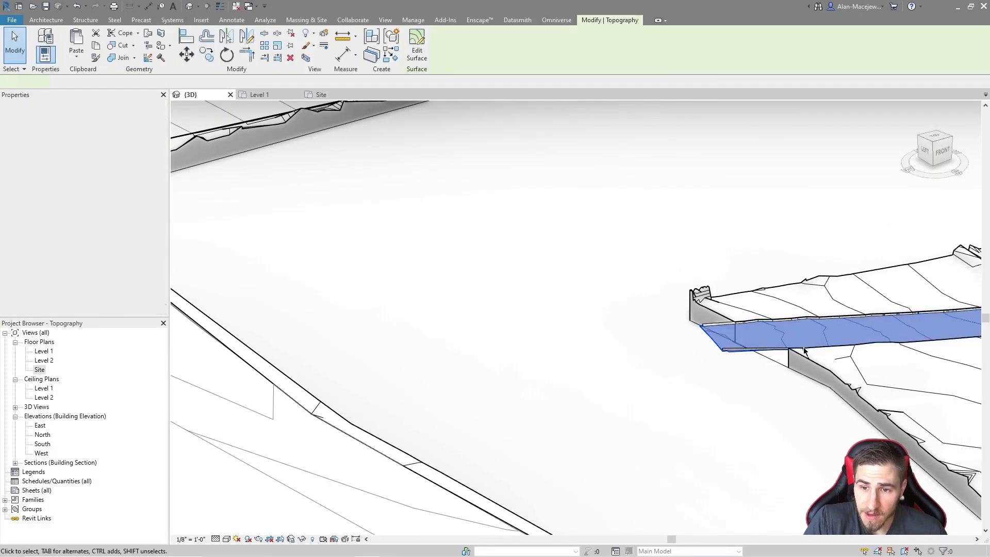
pyautogui.click(602, 376)
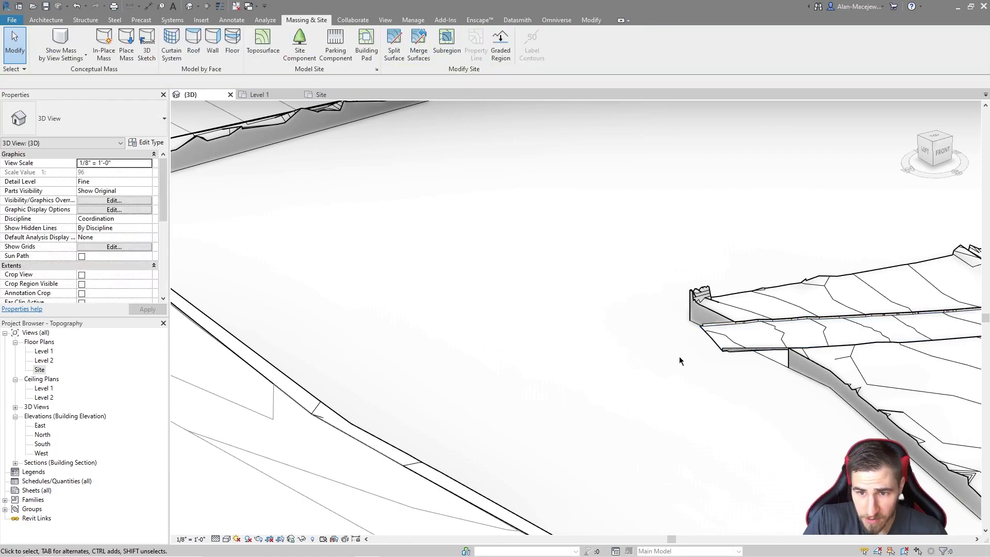
pyautogui.scroll(-3, 675, 371)
pyautogui.keyDown('shift'); pyautogui.moveTo(670, 387); pyautogui.dragTo(336, 384, button='middle'); pyautogui.keyUp('shift')
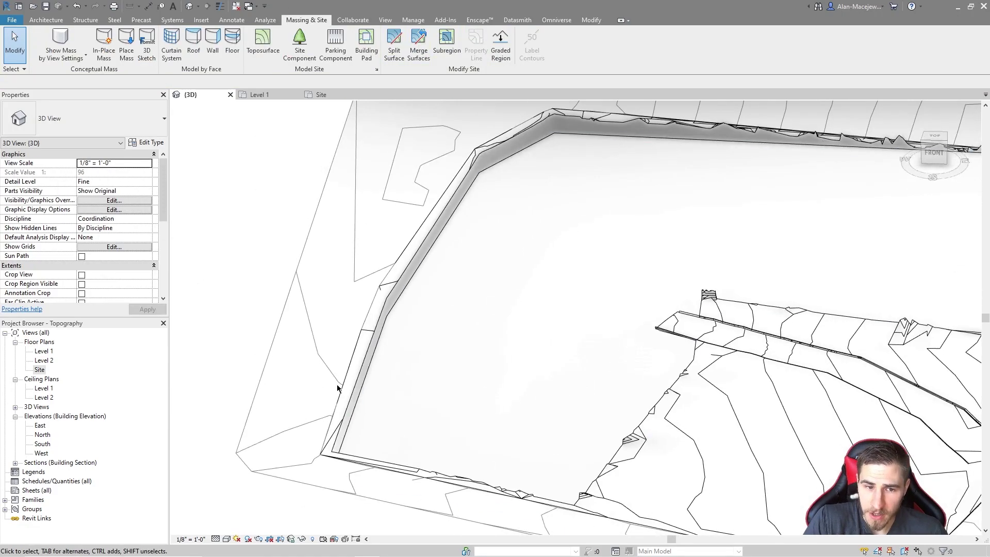
# Set the building pad's level to Level 2, raising it above the terrain
pyautogui.click(368, 376)
pyautogui.click(148, 164)
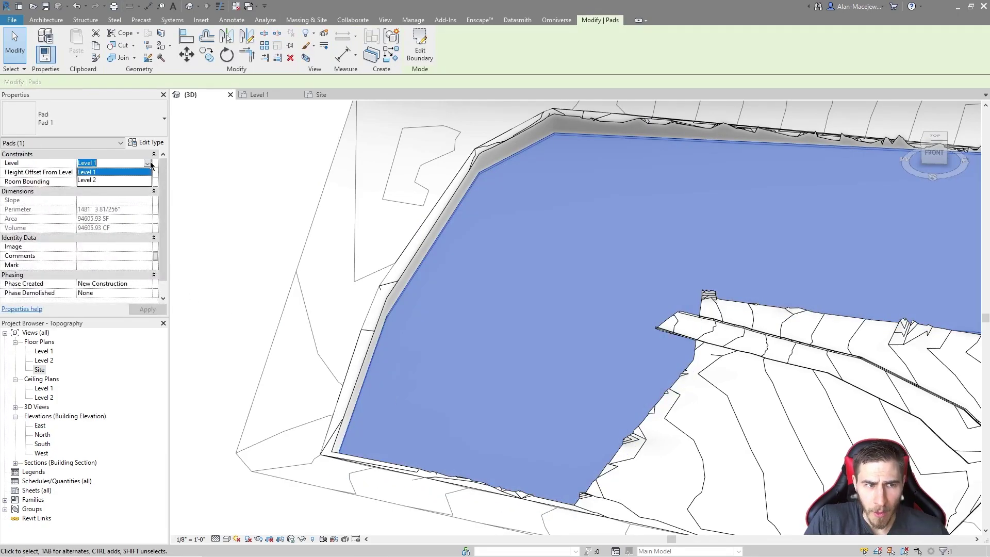
pyautogui.click(126, 180)
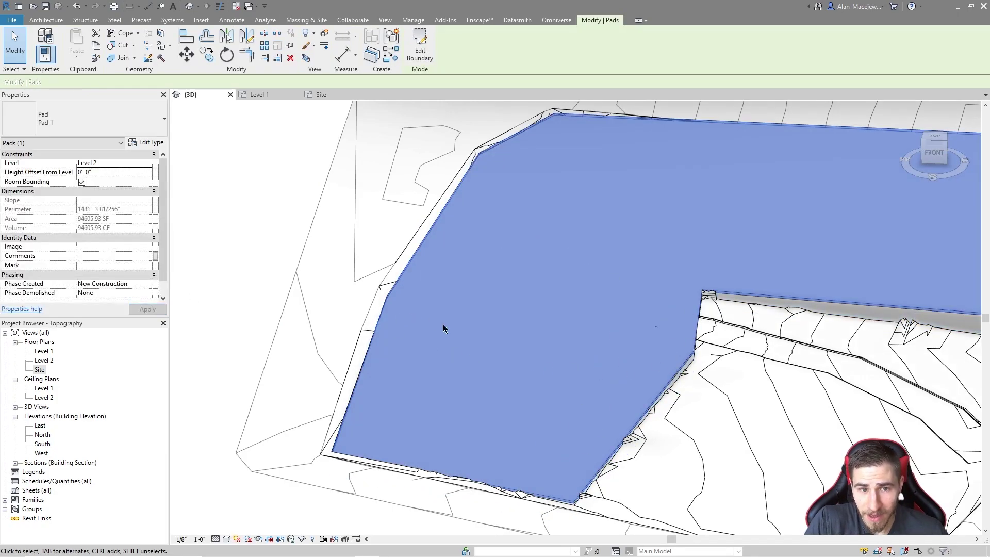
# Orbit and zoom around the raised pad in 3D, then return to the Site plan
pyautogui.keyDown('shift'); pyautogui.moveTo(443, 324); pyautogui.dragTo(420, 289, button='middle'); pyautogui.keyUp('shift')
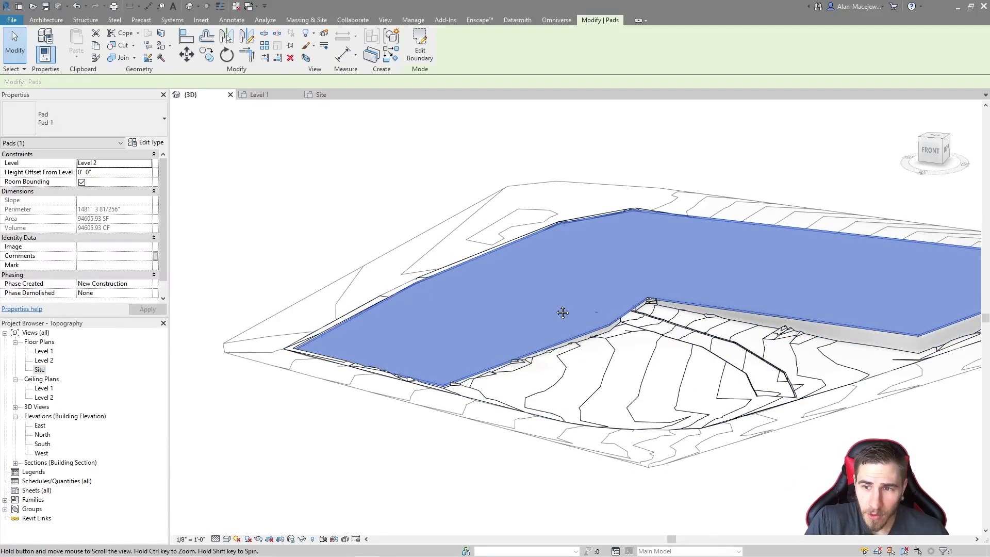
pyautogui.keyDown('shift'); pyautogui.moveTo(564, 312); pyautogui.dragTo(821, 337, button='middle'); pyautogui.keyUp('shift')
pyautogui.scroll(3, 627, 314)
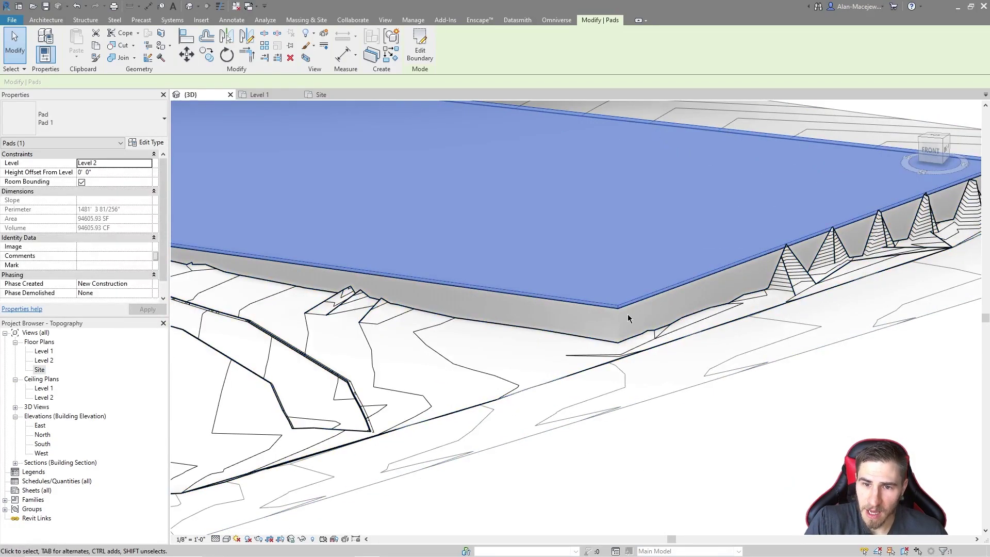
pyautogui.scroll(5, 627, 314)
pyautogui.keyDown('shift'); pyautogui.moveTo(643, 327); pyautogui.dragTo(695, 323, button='middle'); pyautogui.keyUp('shift')
pyautogui.scroll(3, 778, 280)
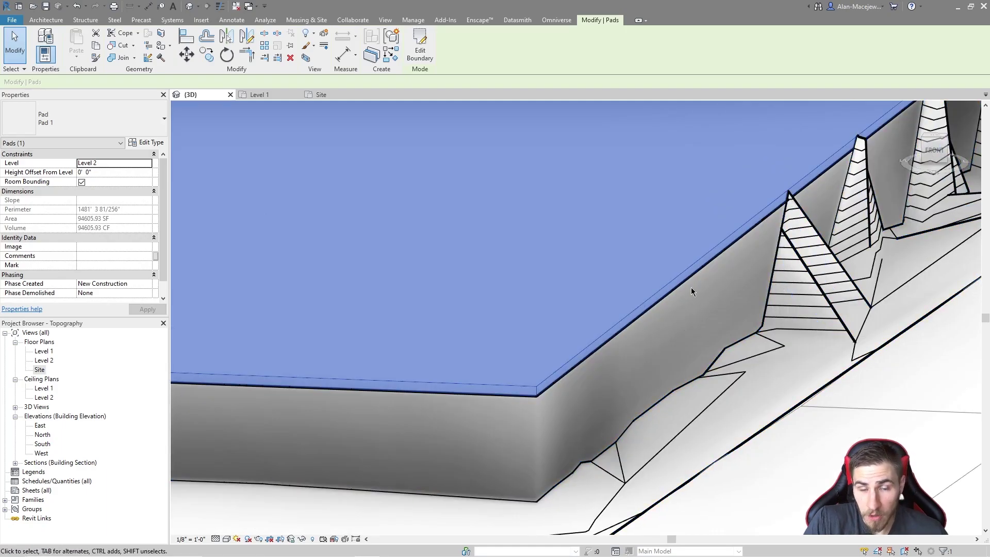
pyautogui.scroll(-5, 715, 325)
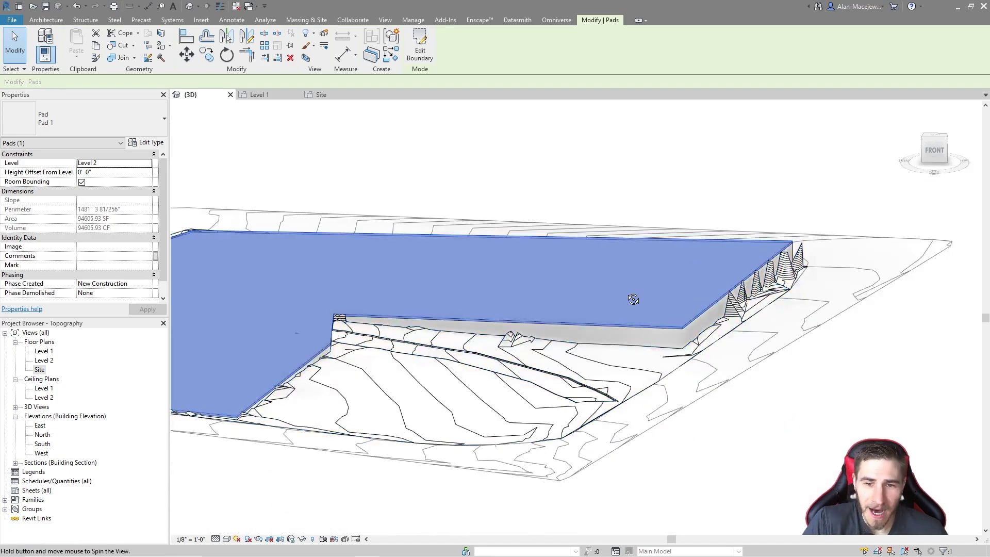
pyautogui.keyDown('shift'); pyautogui.moveTo(630, 296); pyautogui.dragTo(373, 293, button='middle'); pyautogui.keyUp('shift')
pyautogui.moveTo(461, 295); pyautogui.dragTo(691, 291, button='middle')
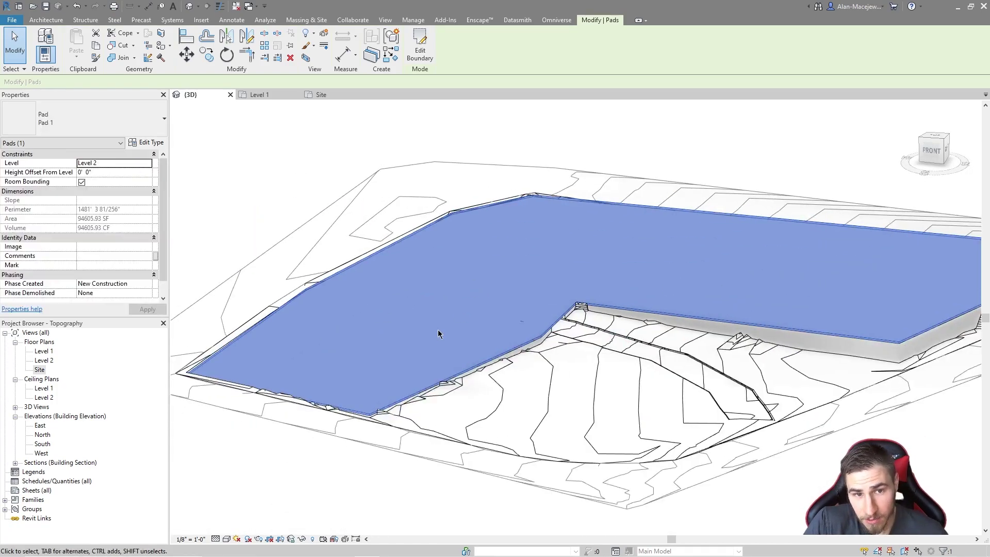
pyautogui.click(319, 95)
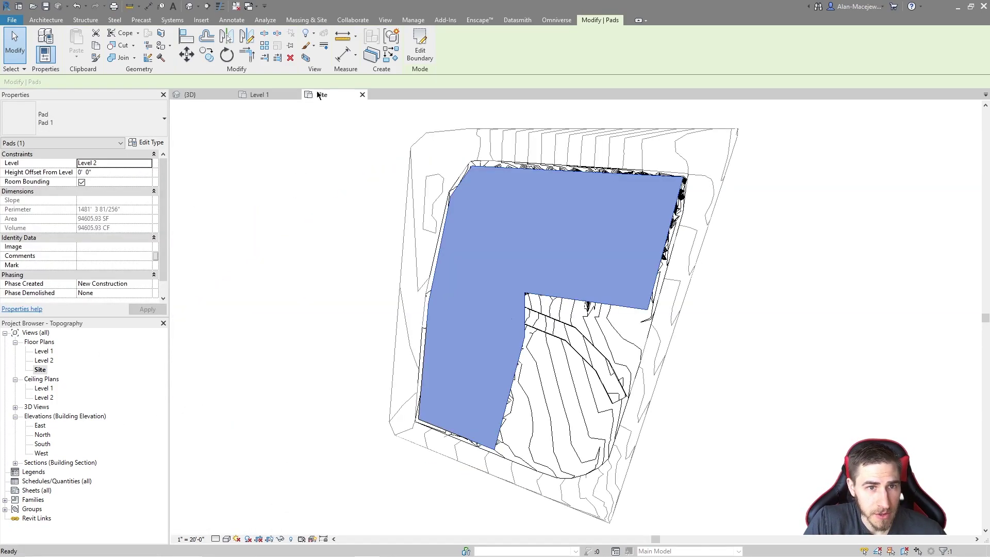
# Place Section 2 north–south through Pad 1's right portion and pull its top end down
pyautogui.click(214, 6)
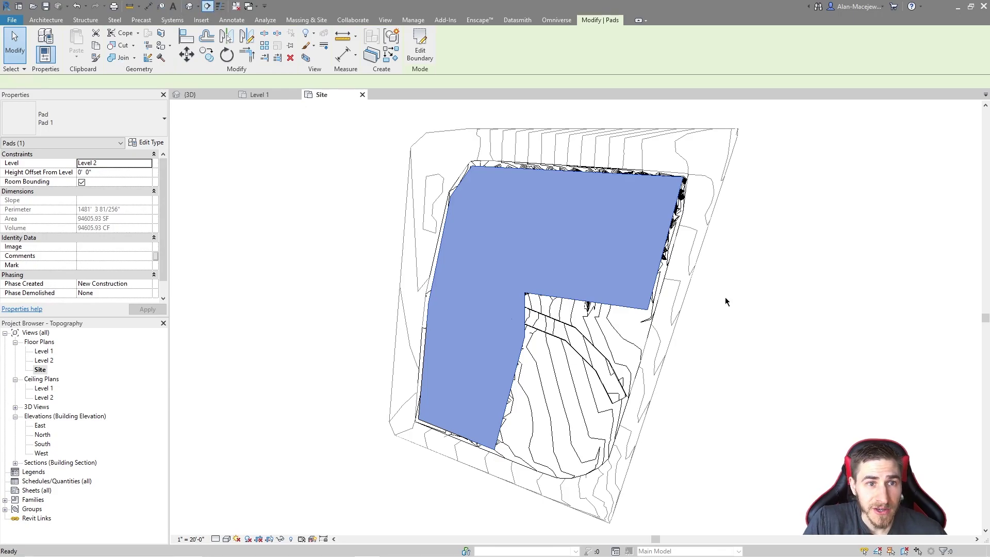
pyautogui.click(606, 118)
pyautogui.click(606, 325)
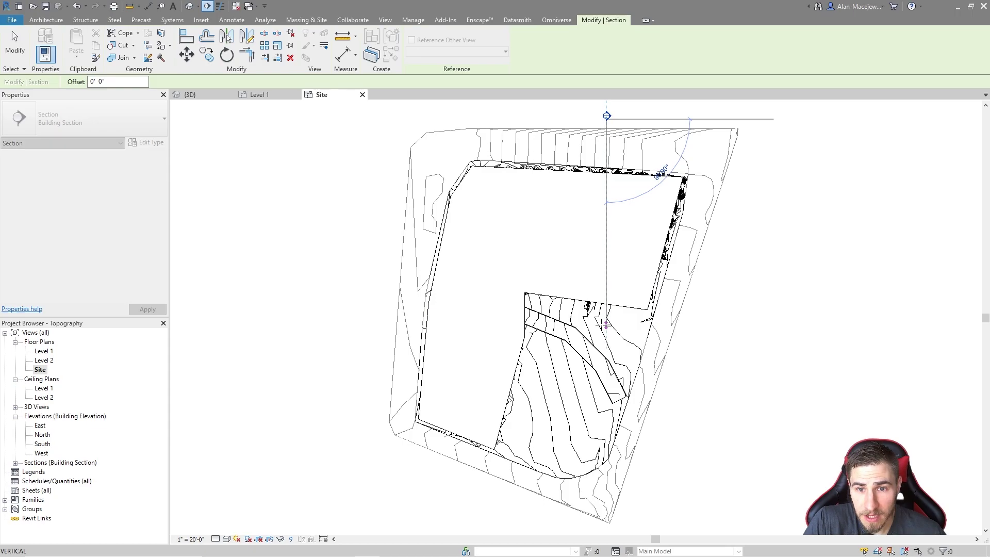
pyautogui.press('Escape')
pyautogui.click(607, 132)
pyautogui.press('Escape')
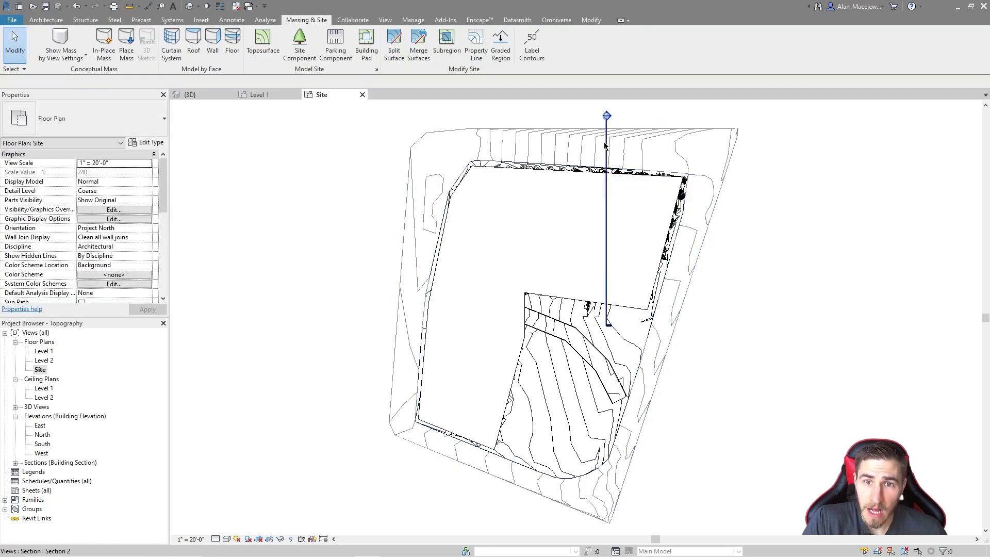
pyautogui.click(606, 146)
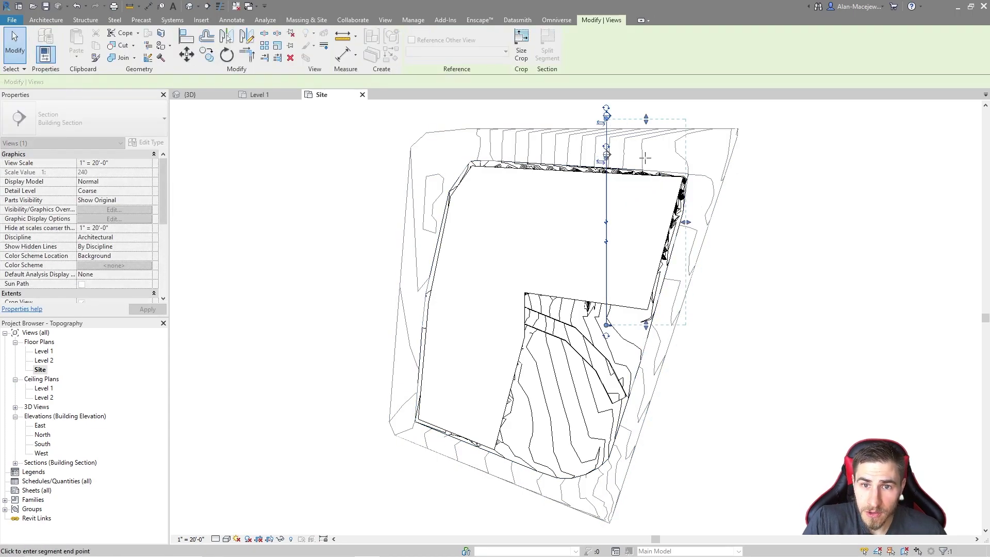
pyautogui.moveTo(645, 119); pyautogui.dragTo(647, 156)
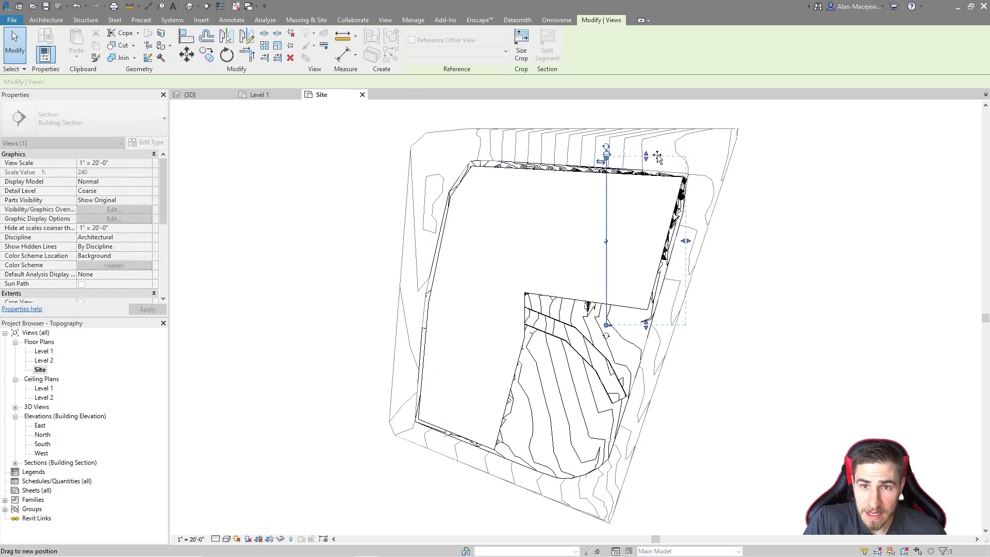
pyautogui.press('Escape')
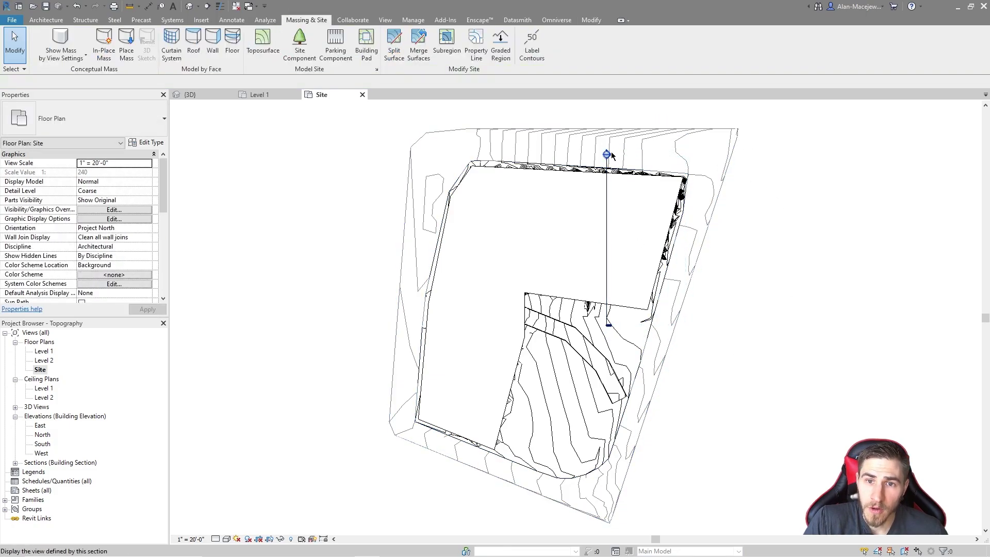
# Open Section 2 and stretch its crop region down and up to show terrain and levels
pyautogui.doubleClick(609, 154)
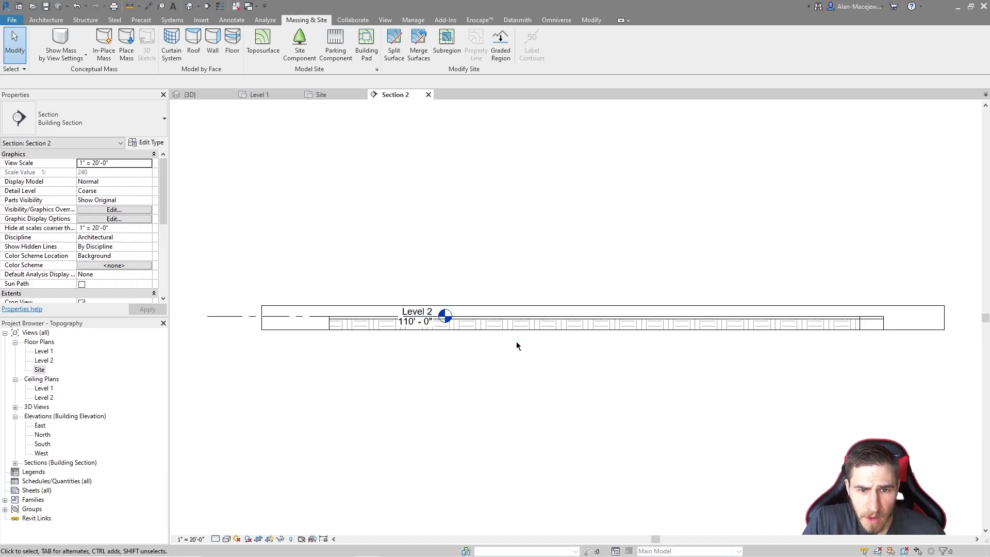
pyautogui.click(503, 328)
pyautogui.scroll(-2, 516, 317)
pyautogui.moveTo(523, 301)
pyautogui.mouseDown()
pyautogui.moveTo(537, 343)
pyautogui.moveTo(522, 347)
pyautogui.mouseUp()
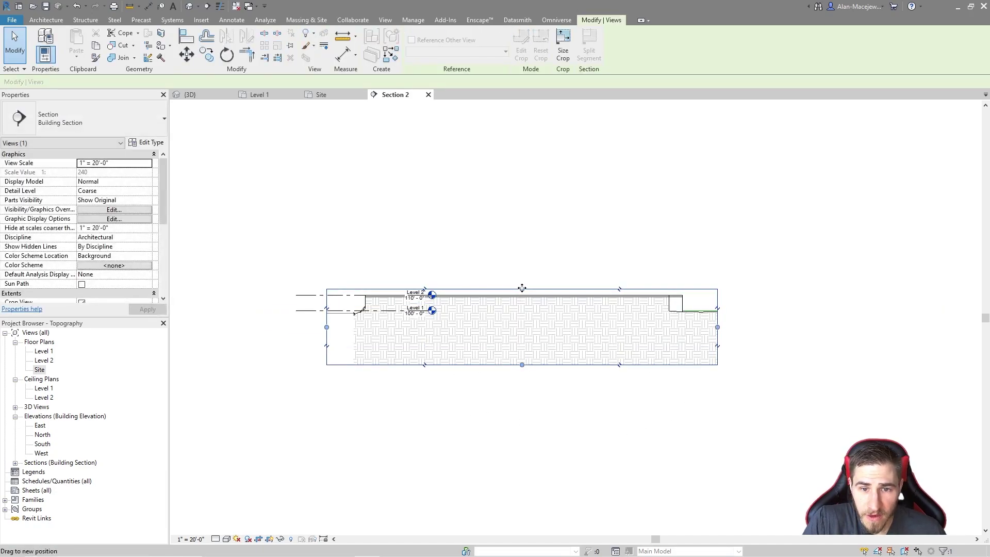
pyautogui.moveTo(522, 289); pyautogui.dragTo(522, 230)
pyautogui.click(754, 228)
# Check the Level 2 line, pan the level heads into view, and select the pad
pyautogui.scroll(4, 422, 326)
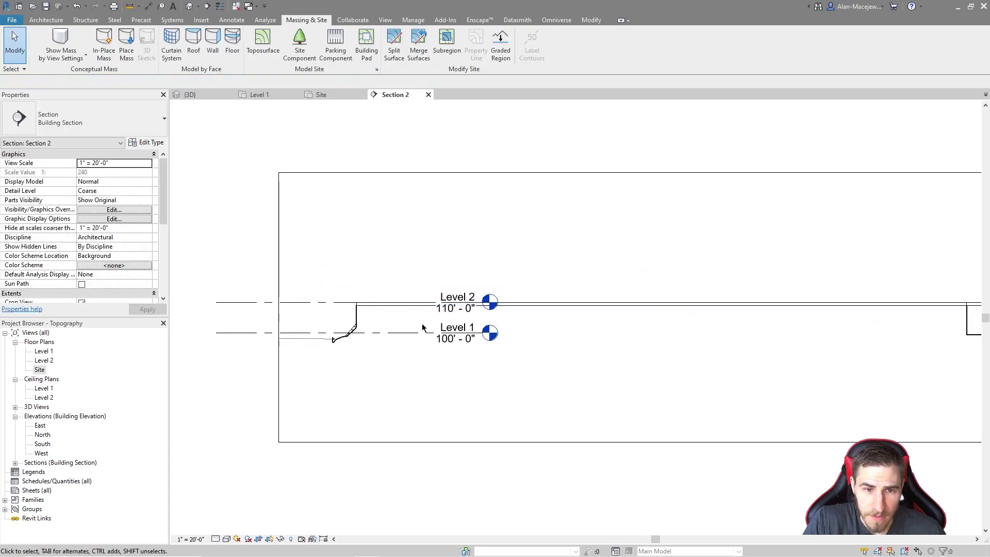
pyautogui.click(309, 301)
pyautogui.scroll(-2, 309, 301)
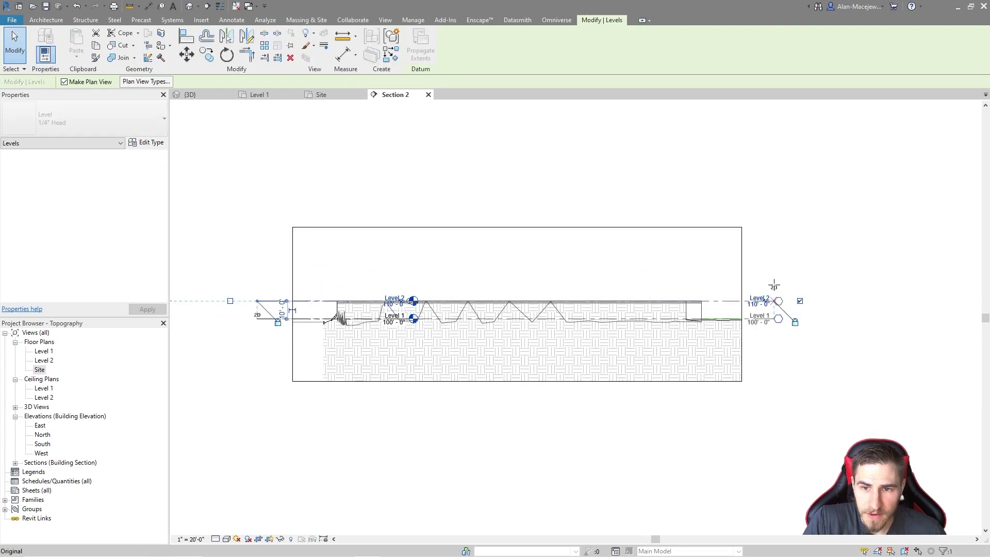
pyautogui.click(784, 239)
pyautogui.scroll(2, 559, 309)
pyautogui.moveTo(871, 324); pyautogui.dragTo(765, 335, button='middle')
pyautogui.scroll(2, 758, 331)
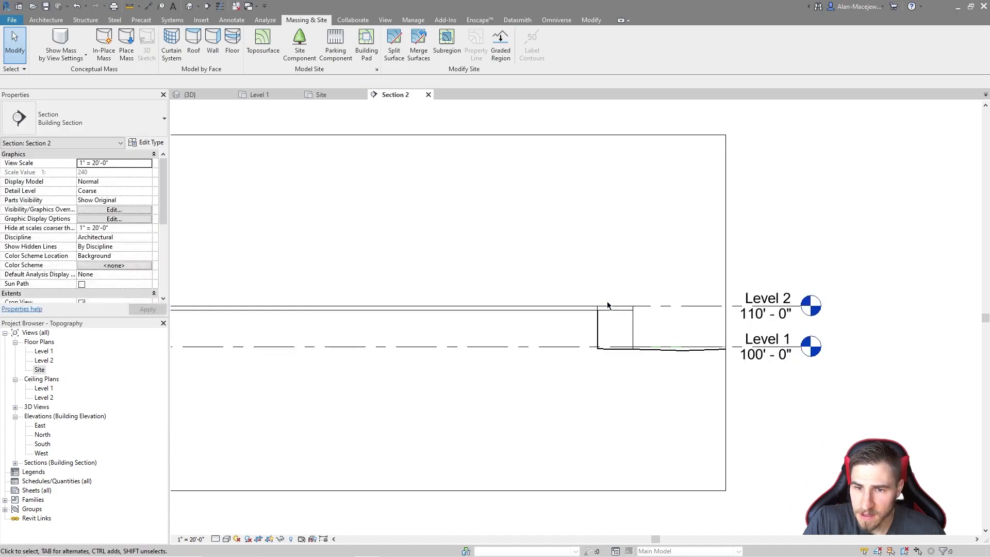
pyautogui.click(618, 308)
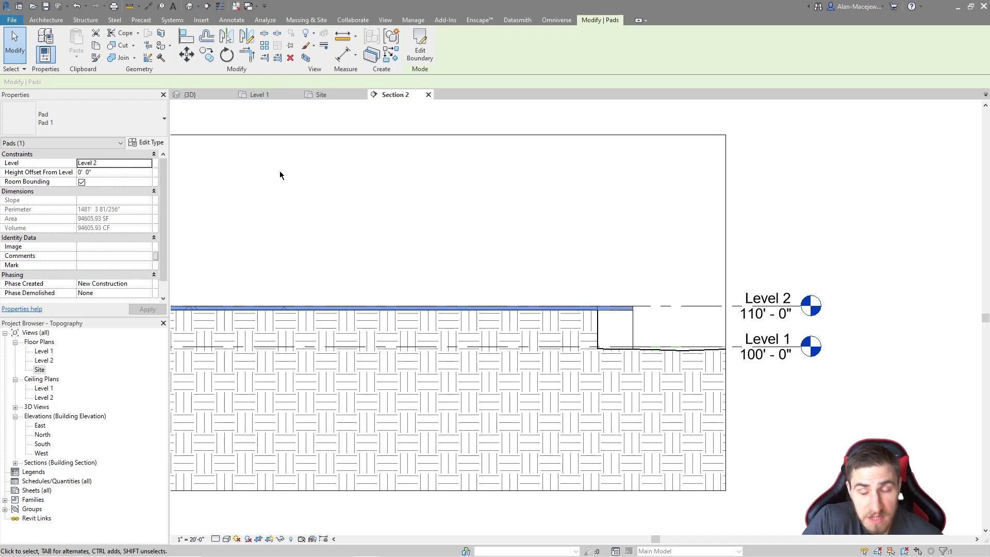
# Change Pad 1's Height Offset From Level through 5' and 25', settling on -20' 0"
pyautogui.click(830, 227)
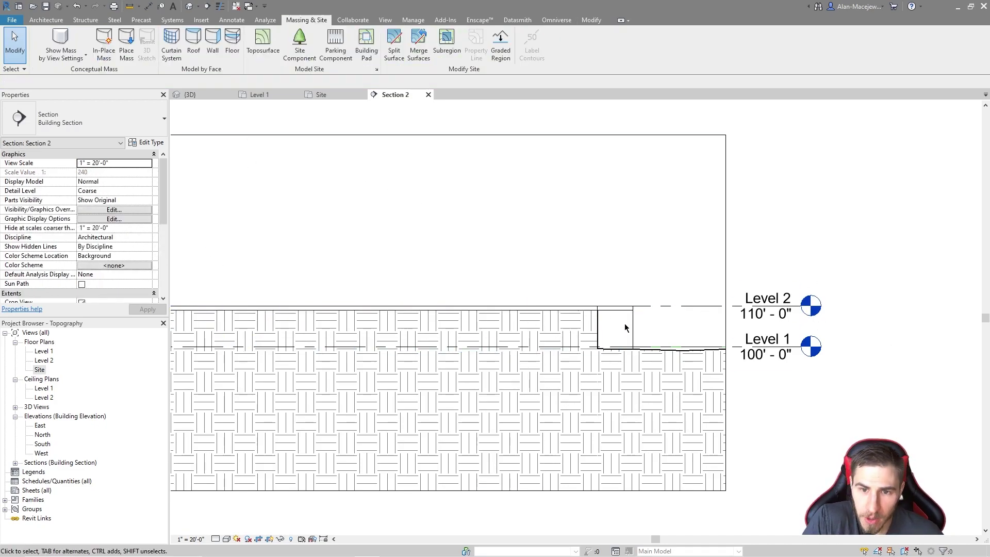
pyautogui.scroll(-2, 840, 393)
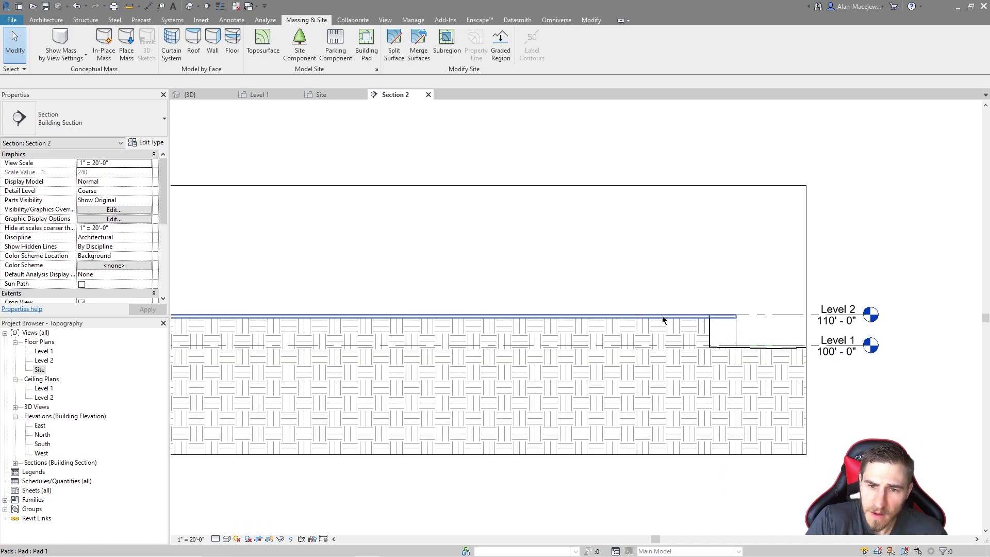
pyautogui.click(668, 317)
pyautogui.click(126, 166)
pyautogui.click(124, 172)
pyautogui.write('5')
pyautogui.press('Return')
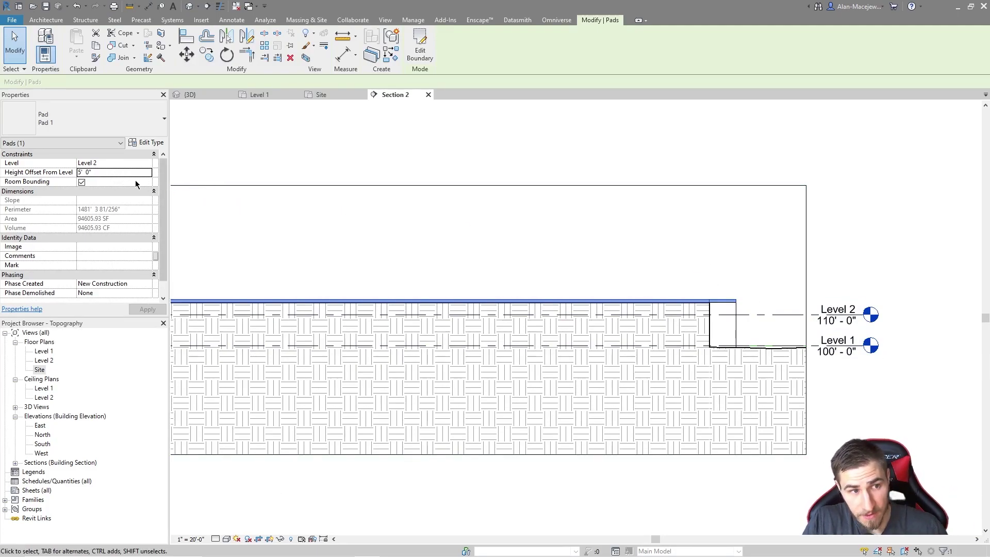
pyautogui.write('25')
pyautogui.press('Return')
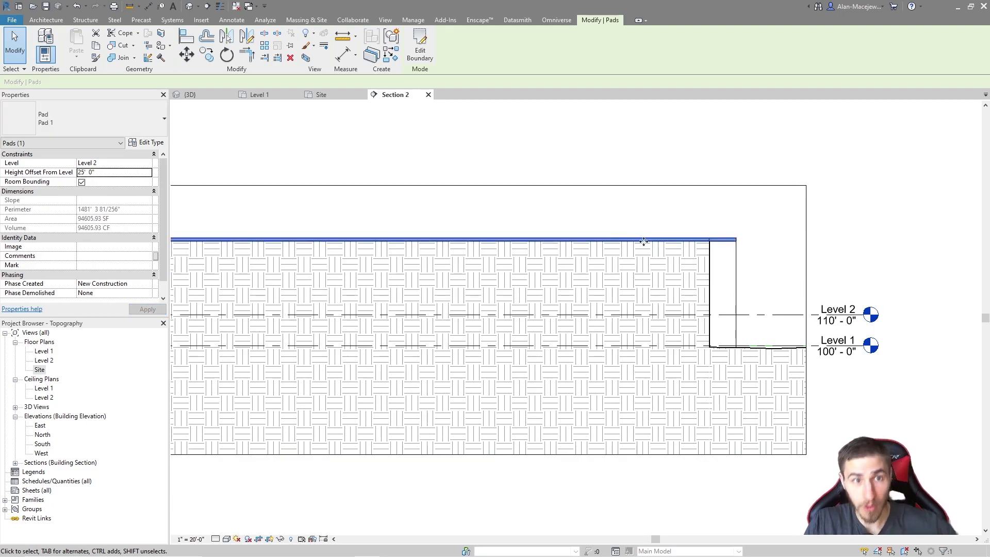
pyautogui.click(109, 176)
pyautogui.write('-20')
pyautogui.press('Return')
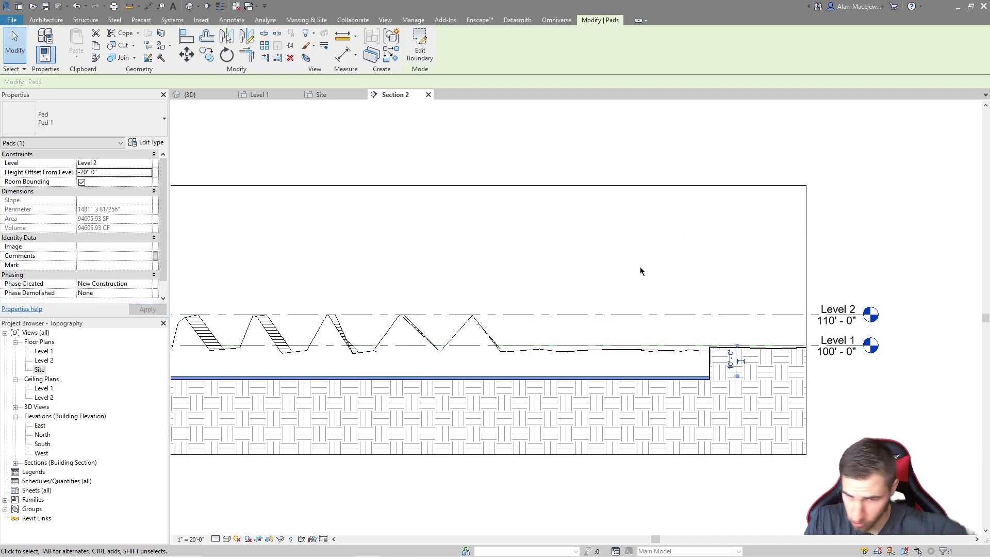
# Check the Section 2 line on Level 1, then drag Section 2's left crop boundary rightward
pyautogui.click(481, 326)
pyautogui.moveTo(515, 288); pyautogui.dragTo(663, 281, button='middle')
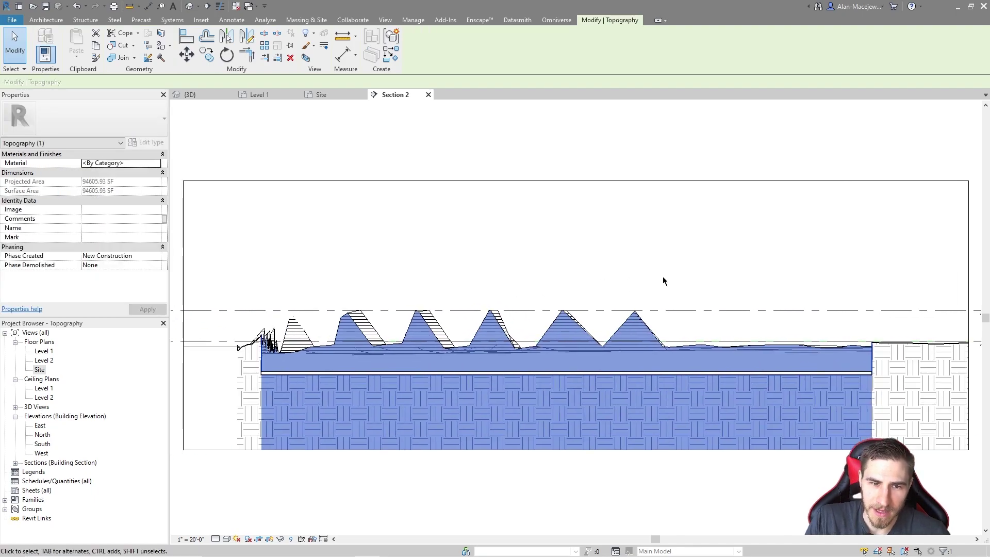
pyautogui.click(460, 268)
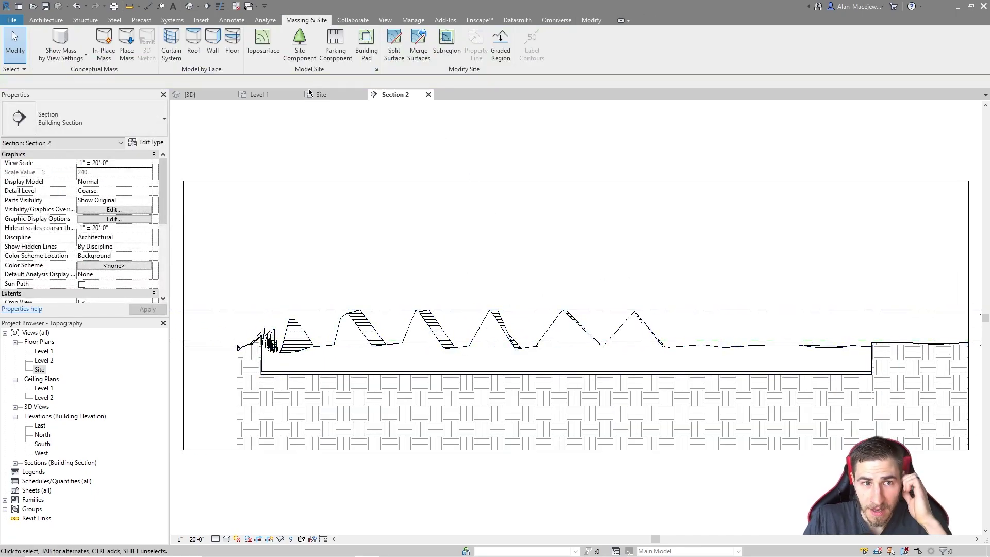
pyautogui.click(263, 94)
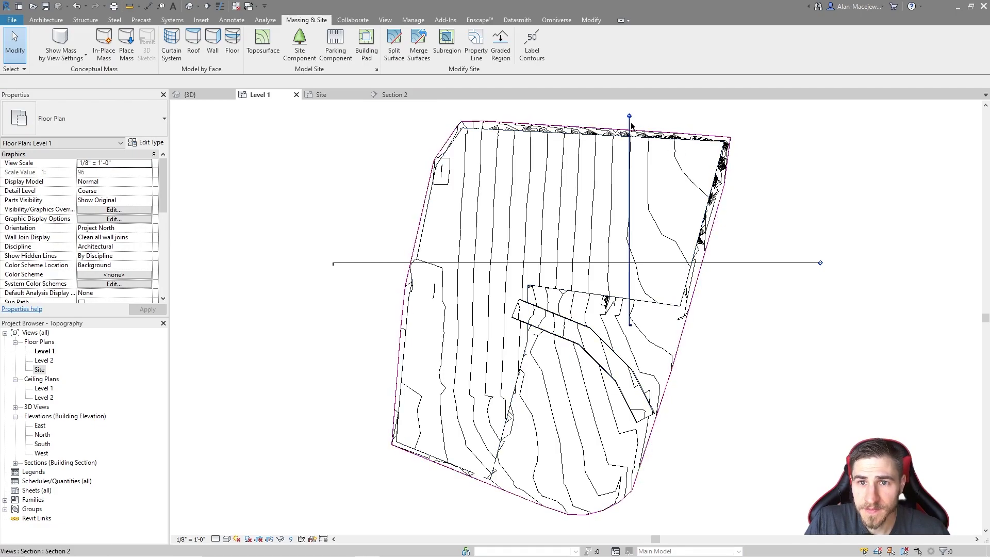
pyautogui.click(630, 126)
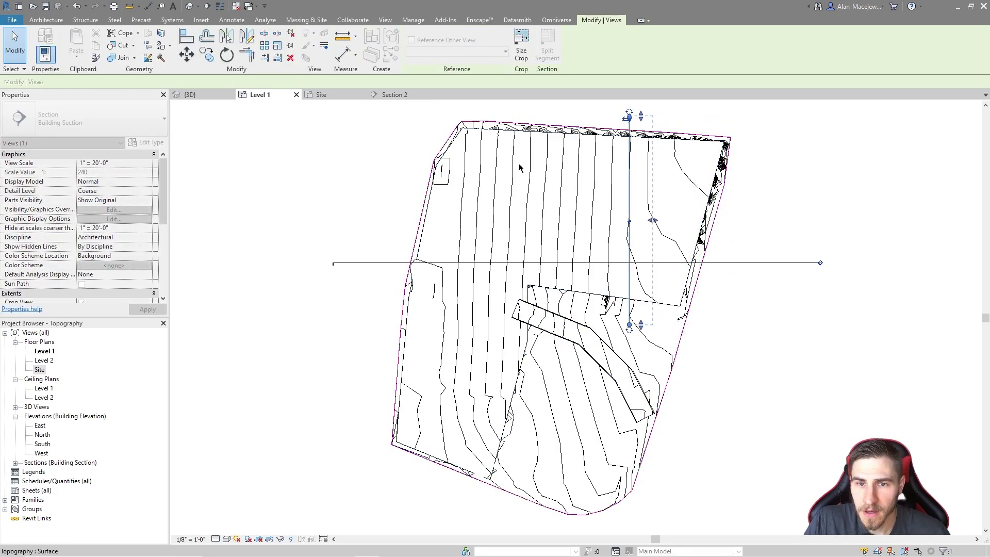
pyautogui.click(394, 94)
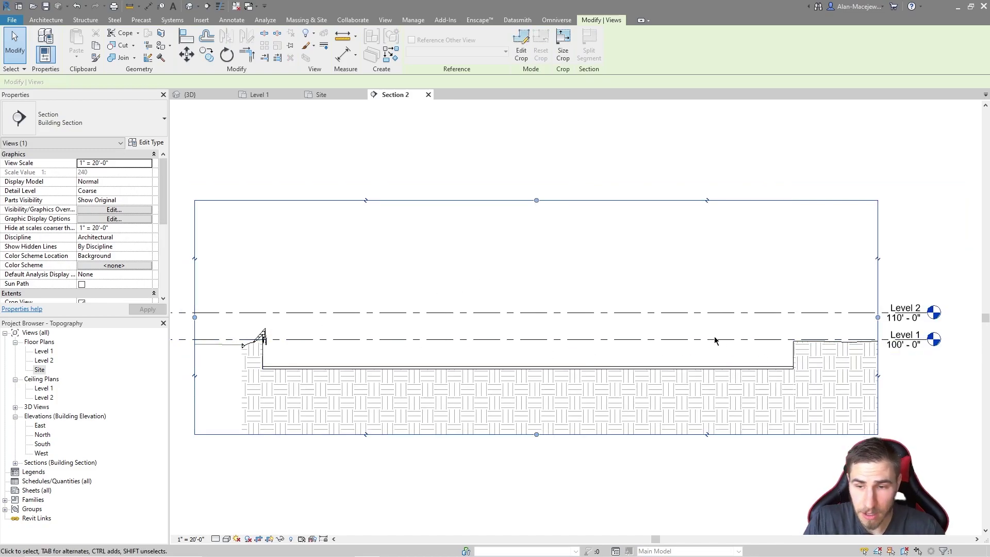
pyautogui.moveTo(714, 334); pyautogui.dragTo(734, 319, button='middle')
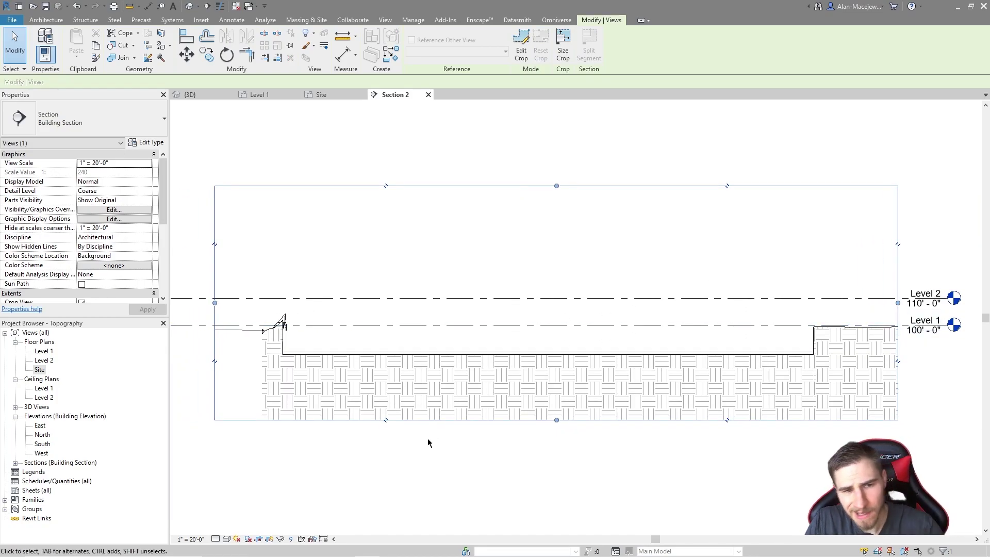
pyautogui.moveTo(214, 303); pyautogui.dragTo(267, 256)
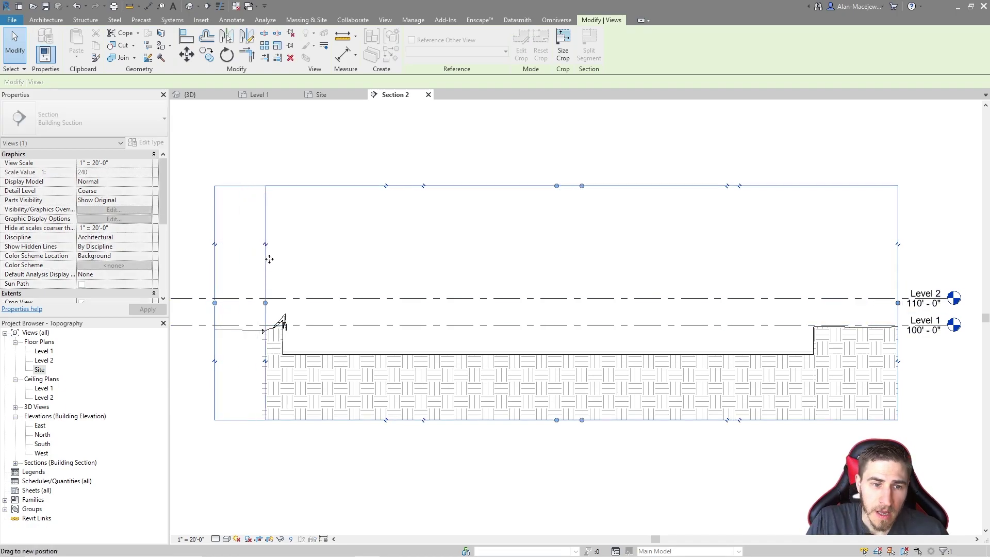
# Select Pad 1 in Section 2 and pan so the whole pad is visible
pyautogui.click(577, 482)
pyautogui.scroll(3, 825, 338)
pyautogui.click(773, 365)
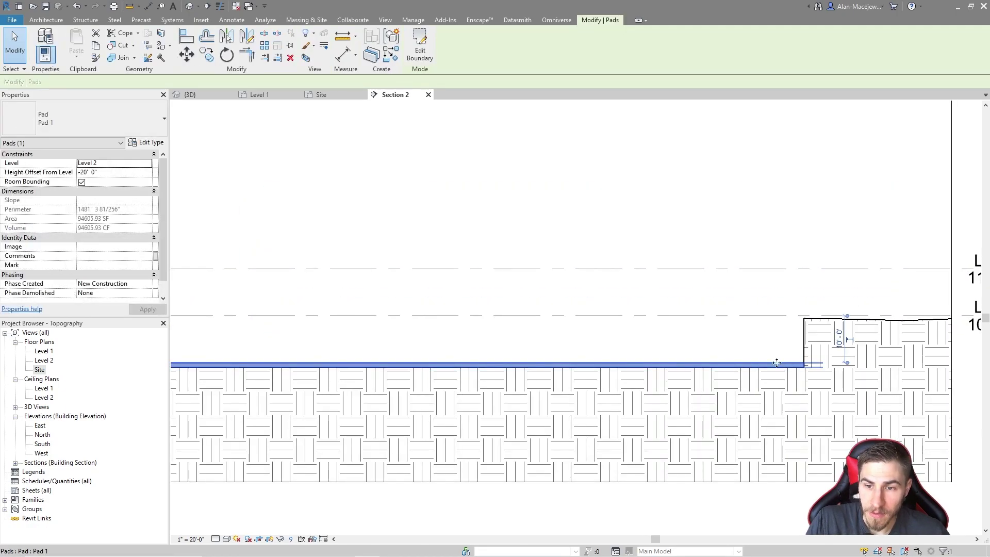
pyautogui.scroll(-1, 782, 364)
pyautogui.moveTo(646, 345); pyautogui.dragTo(690, 336, button='middle')
pyautogui.scroll(-1, 689, 335)
pyautogui.moveTo(459, 327); pyautogui.dragTo(499, 342, button='middle')
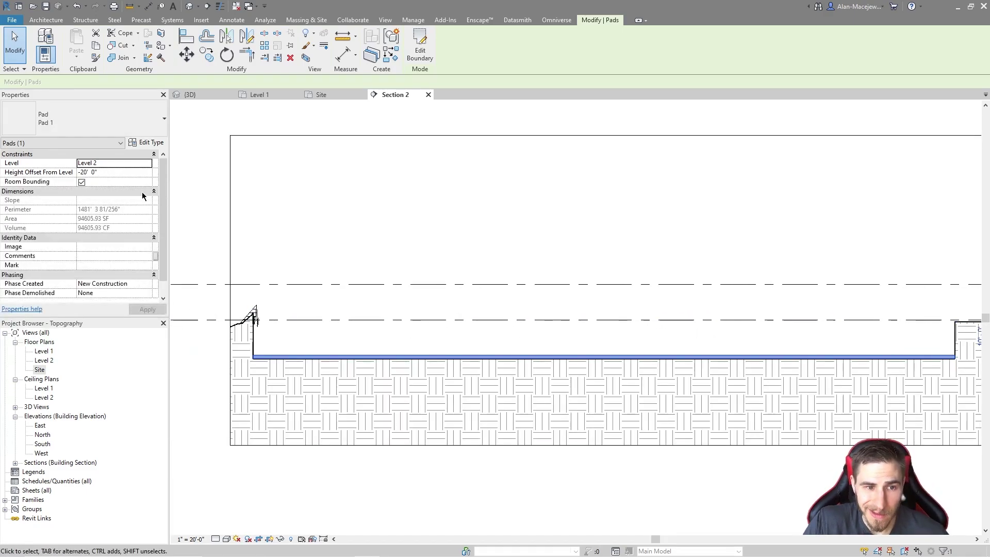
# Open the pad's type properties and its layer structure, selecting the Structure layer row
pyautogui.click(147, 142)
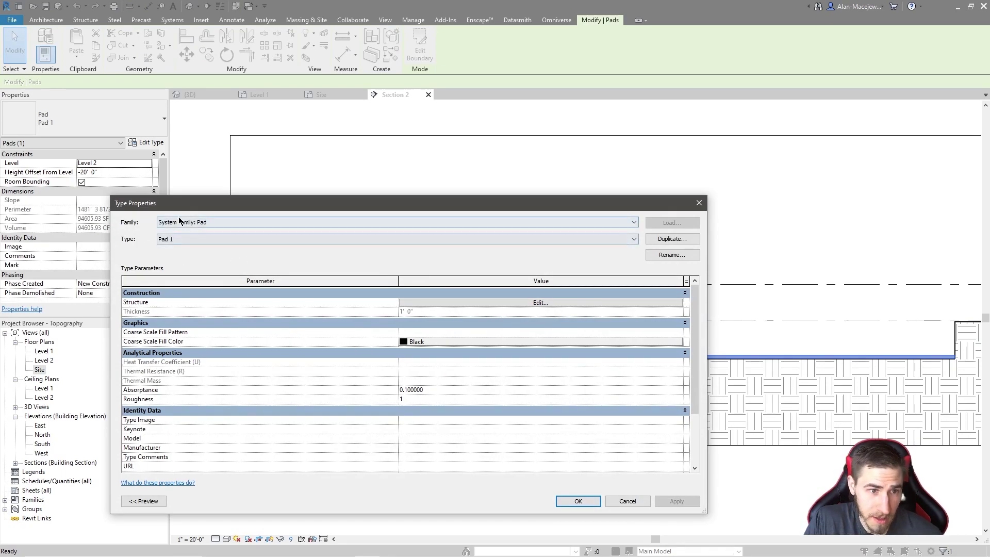
pyautogui.moveTo(454, 209); pyautogui.dragTo(553, 144)
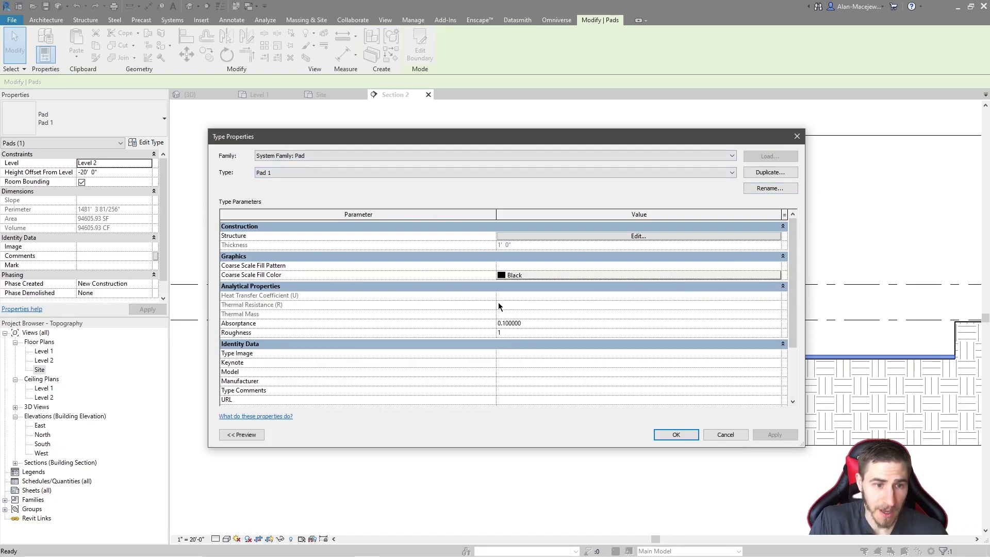
pyautogui.scroll(-3, 558, 332)
pyautogui.scroll(3, 568, 346)
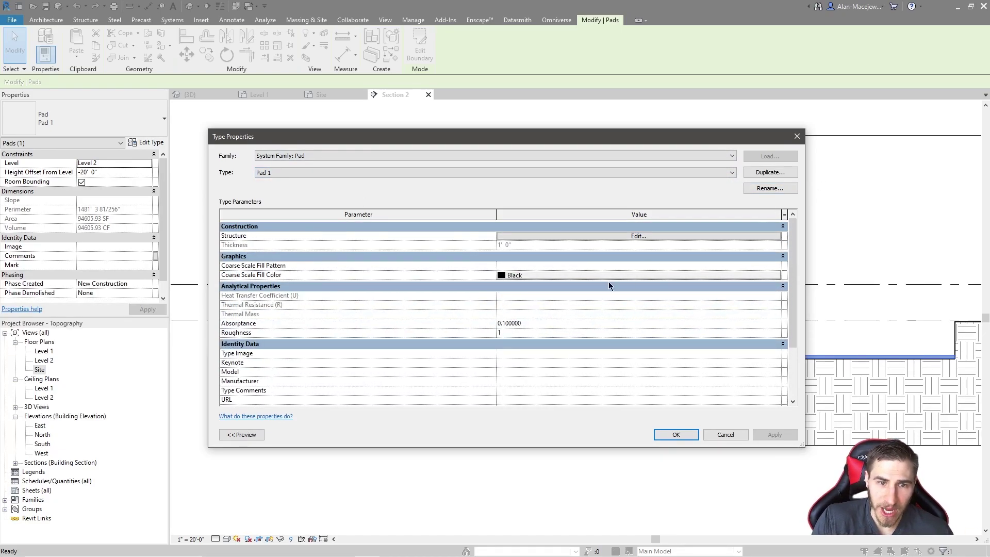
pyautogui.click(606, 235)
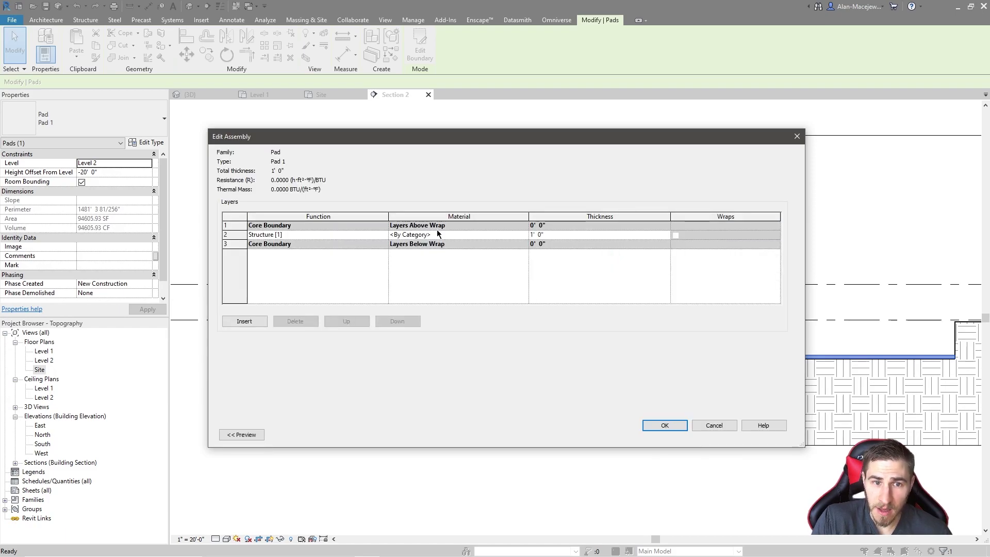
pyautogui.click(324, 233)
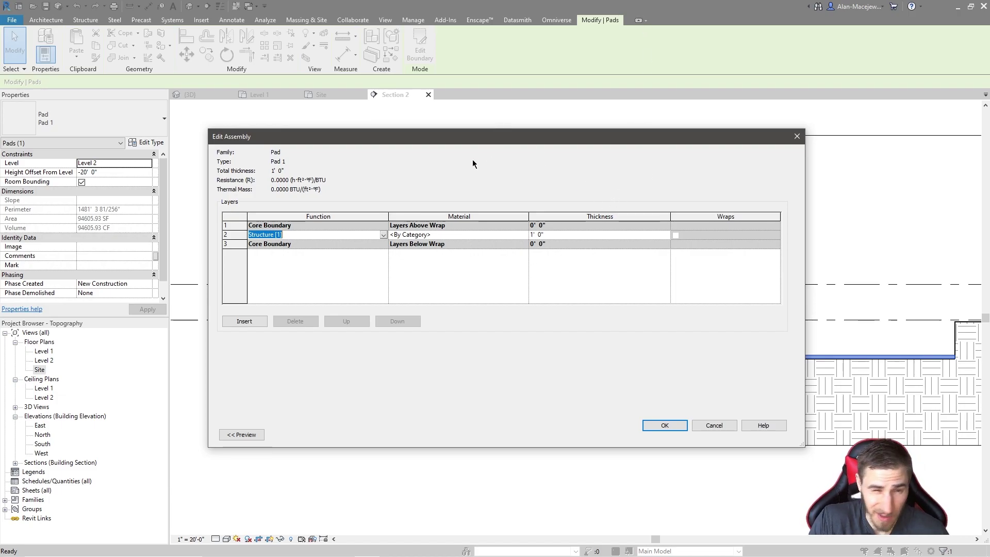
# Search materials for 'con', assign Concrete, Cast-in-Place gray, and confirm both dialogs
pyautogui.click(522, 236)
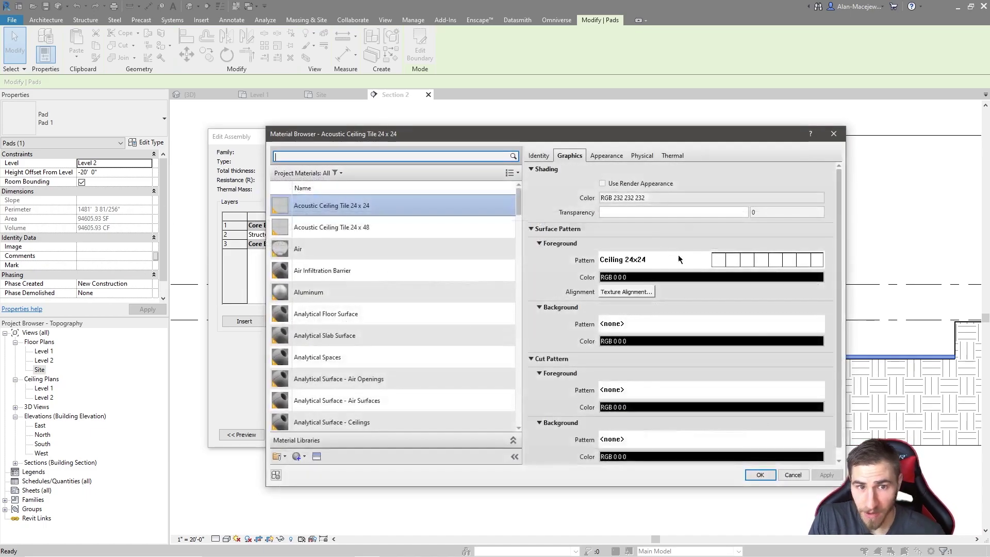
pyautogui.scroll(-4, 389, 266)
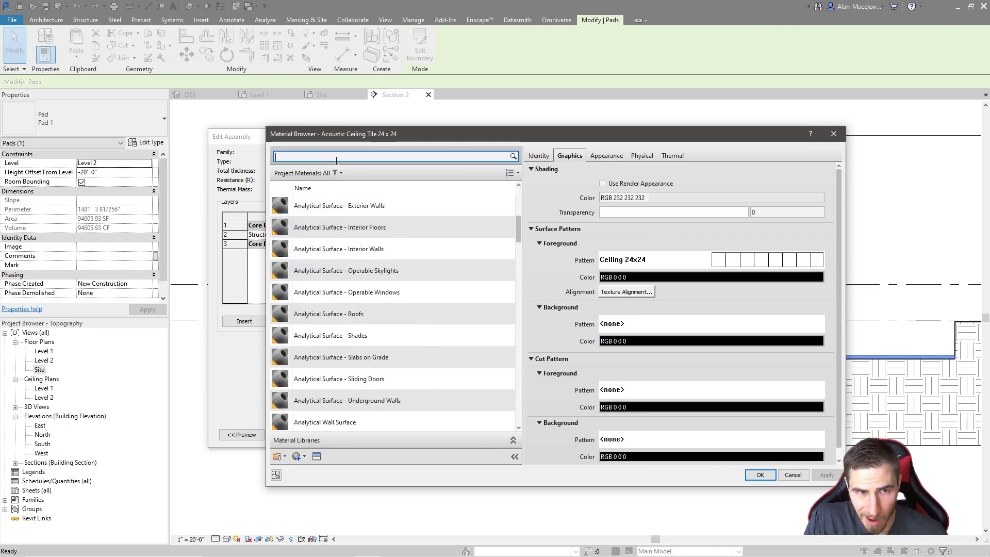
pyautogui.write('on')
pyautogui.write('c')
pyautogui.press('BackSpace')
pyautogui.press('BackSpace')
pyautogui.press('BackSpace')
pyautogui.write('con')
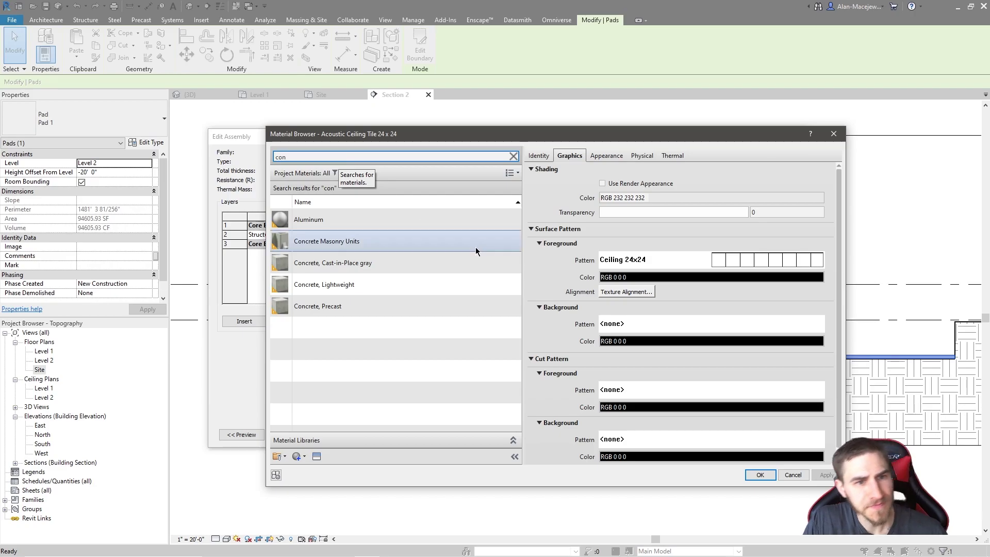
pyautogui.click(418, 284)
pyautogui.click(420, 264)
pyautogui.click(760, 474)
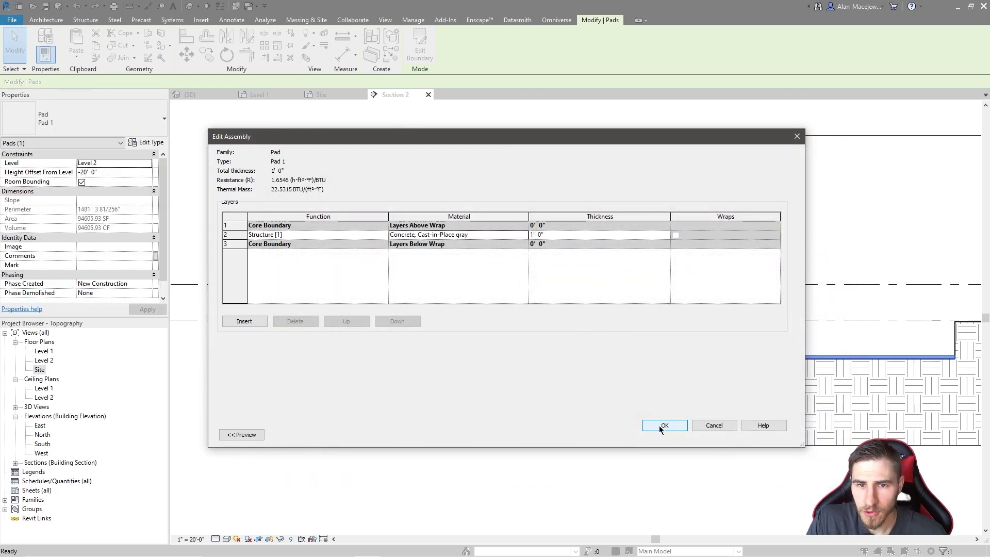
pyautogui.click(664, 426)
pyautogui.click(676, 434)
pyautogui.click(606, 492)
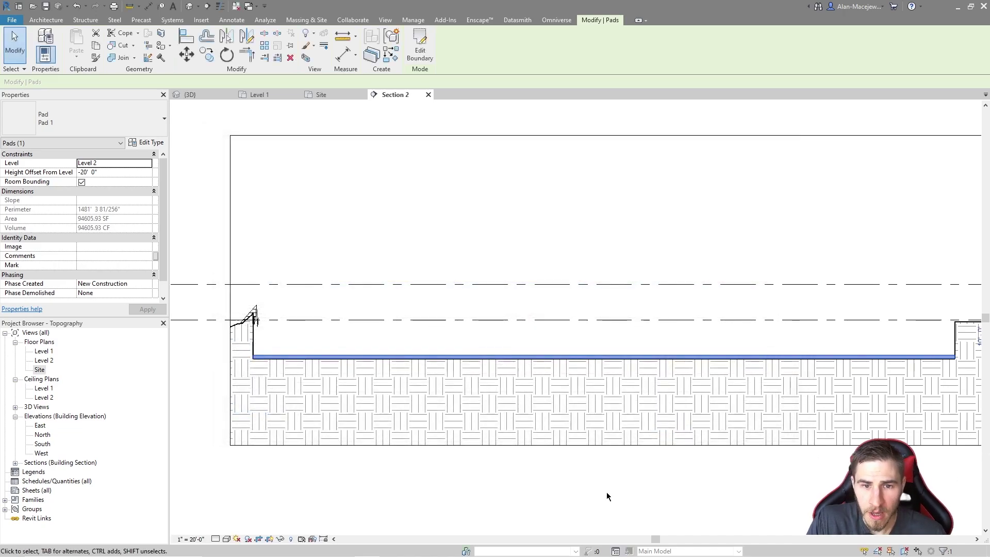
# Set Section 2's detail level to Fine
pyautogui.click(215, 538)
pyautogui.click(227, 529)
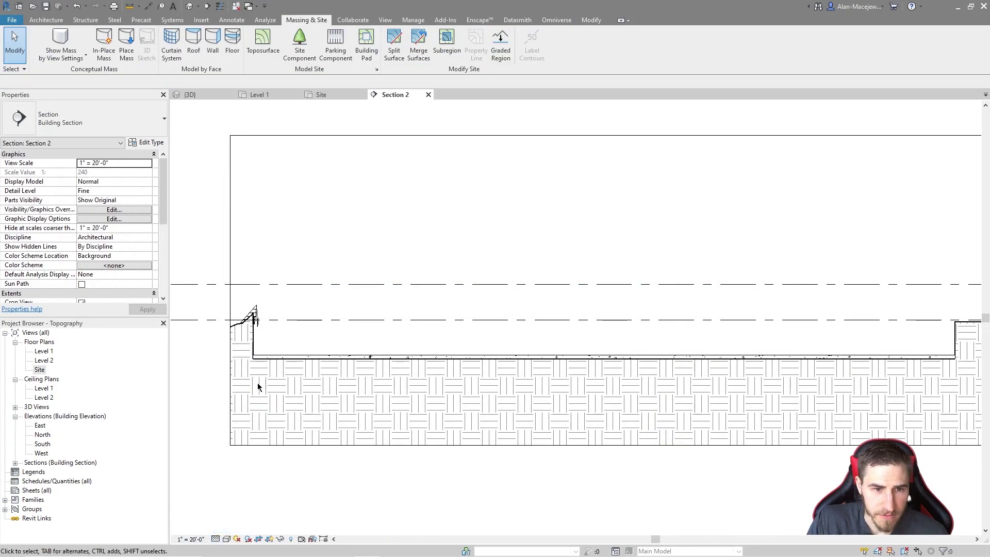
pyautogui.click(215, 539)
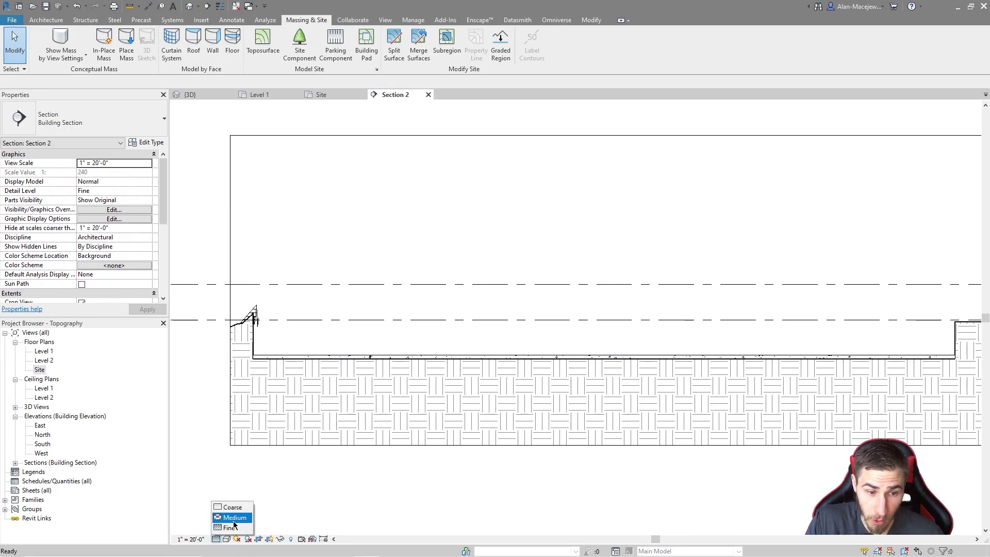
pyautogui.click(293, 522)
pyautogui.scroll(5, 817, 333)
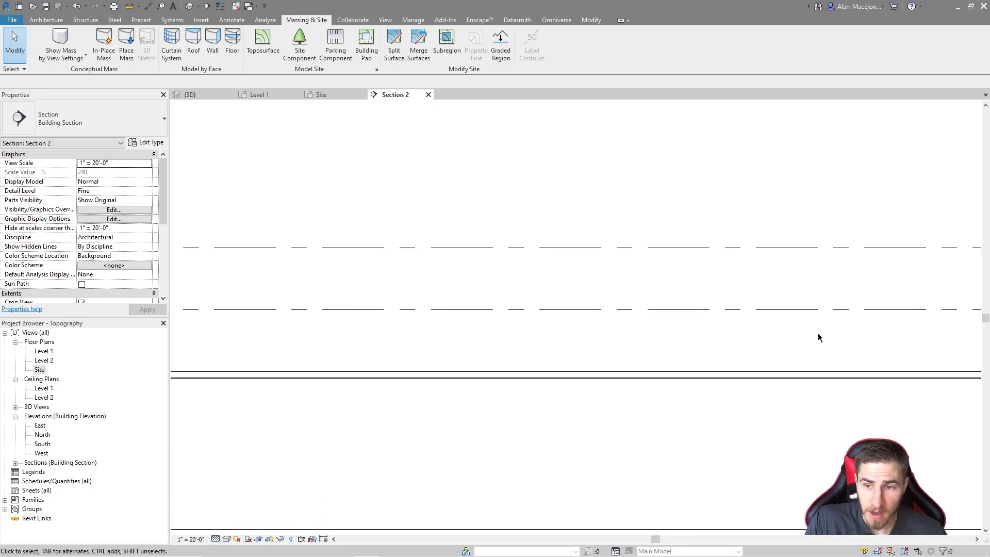
pyautogui.scroll(3, 686, 357)
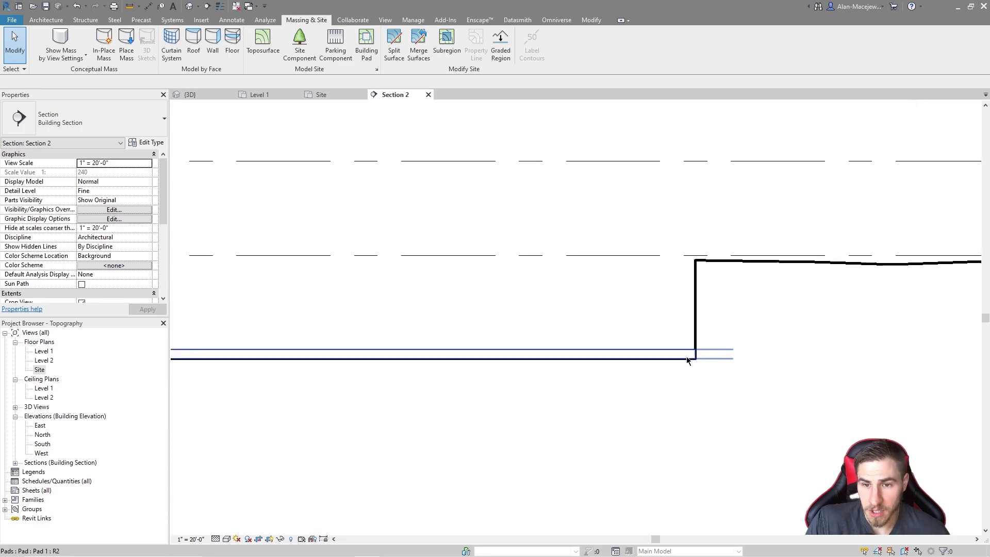
pyautogui.scroll(-3, 794, 379)
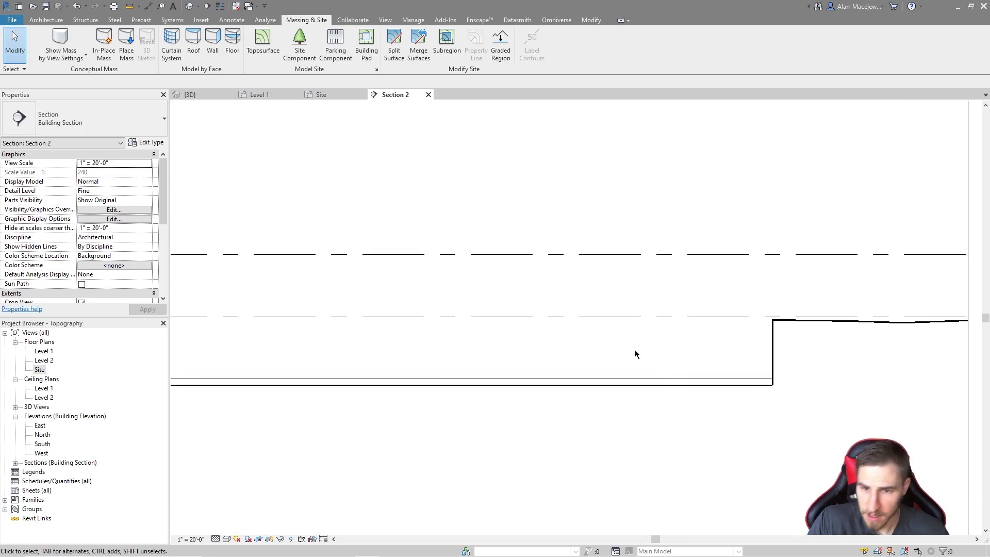
pyautogui.scroll(-2, 538, 299)
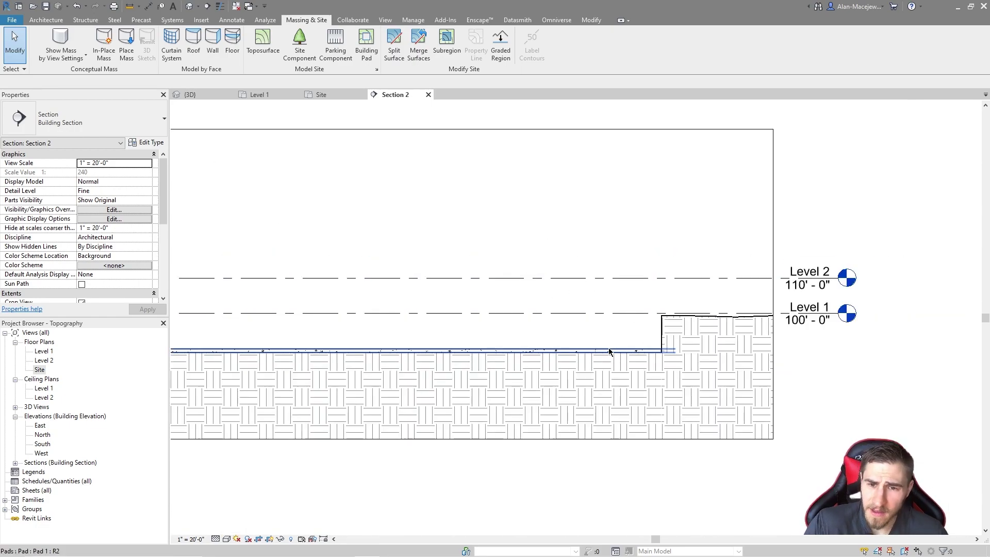
# Try pad height offsets of -10' and then -5' from Level 2
pyautogui.click(618, 351)
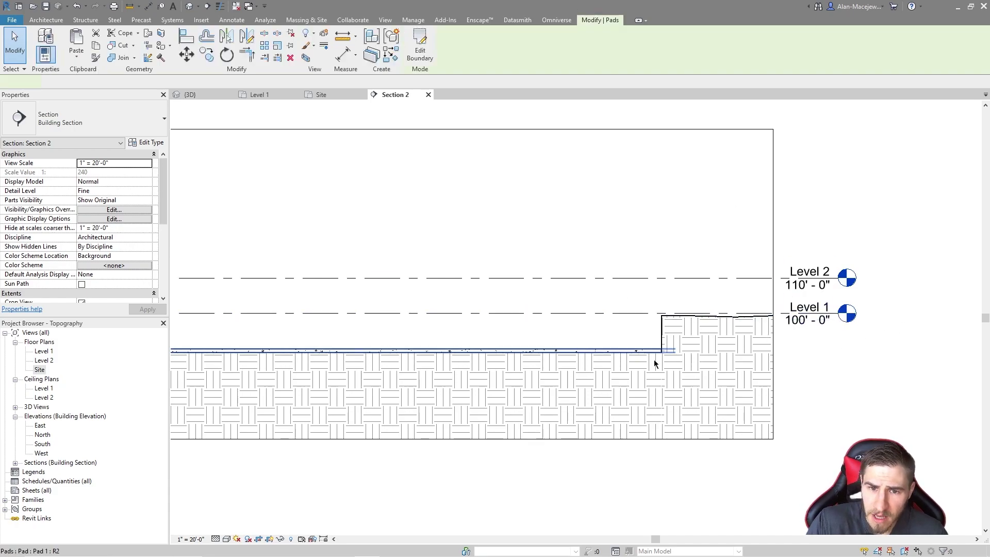
pyautogui.click(106, 171)
pyautogui.write('-10')
pyautogui.press('Return')
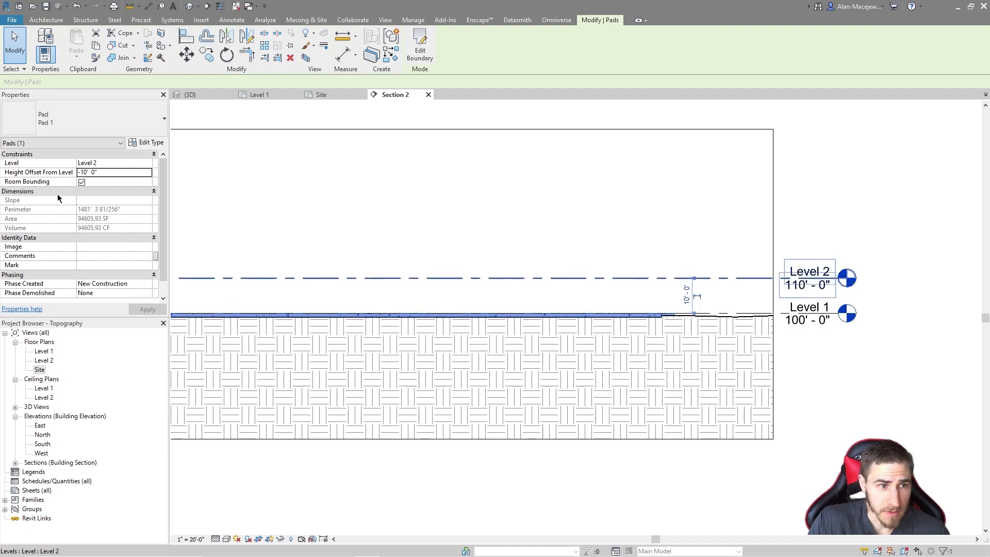
pyautogui.click(109, 172)
pyautogui.write('-5')
pyautogui.click(847, 242)
# Reselect the pad and set its height offset to -15' 0", just below Level 1
pyautogui.moveTo(539, 290); pyautogui.dragTo(647, 322, button='middle')
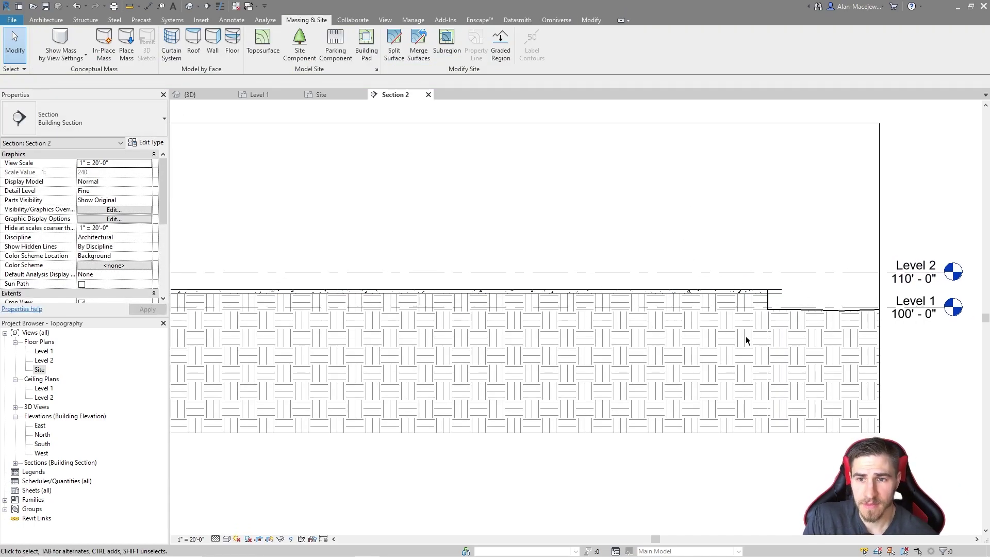
pyautogui.moveTo(601, 205); pyautogui.dragTo(686, 205, button='middle')
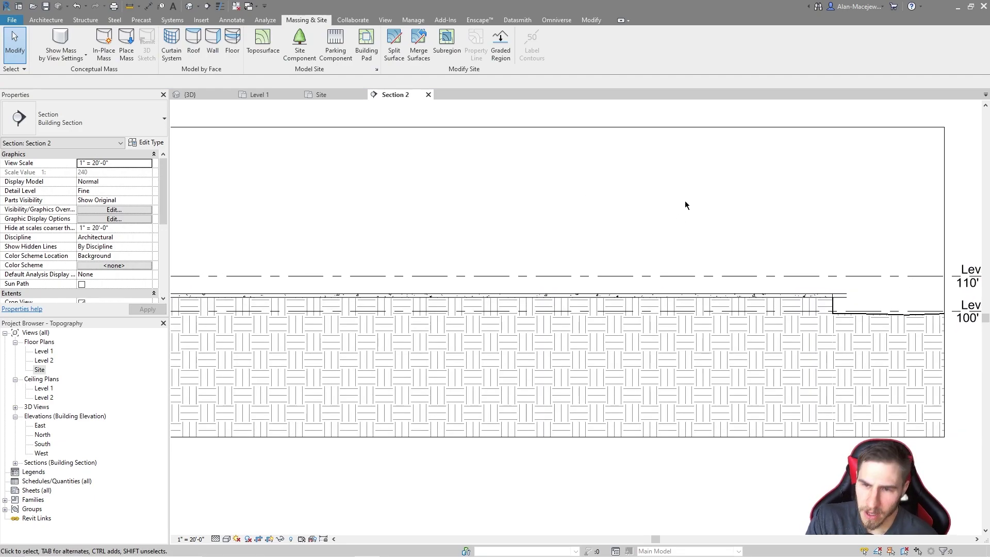
pyautogui.click(466, 295)
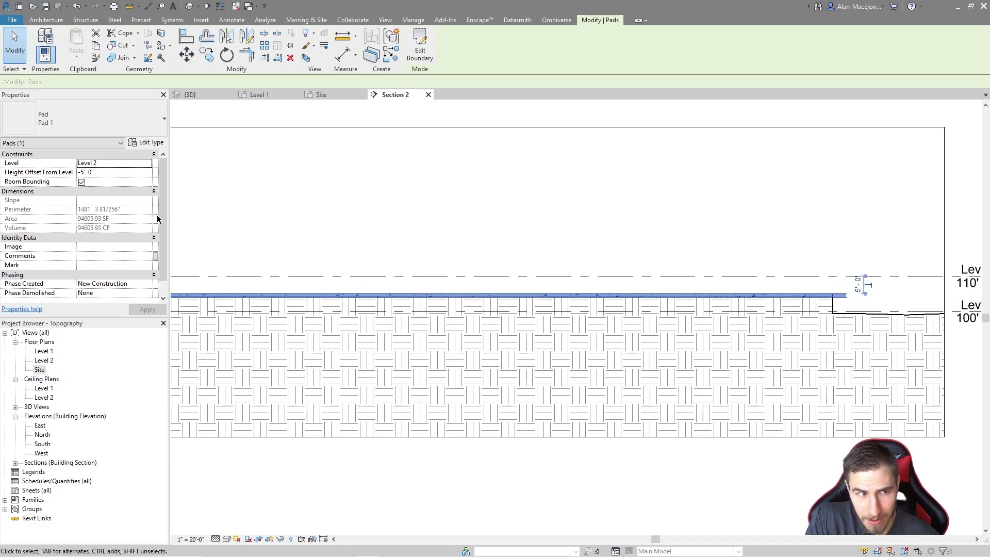
pyautogui.click(103, 171)
pyautogui.write('-15')
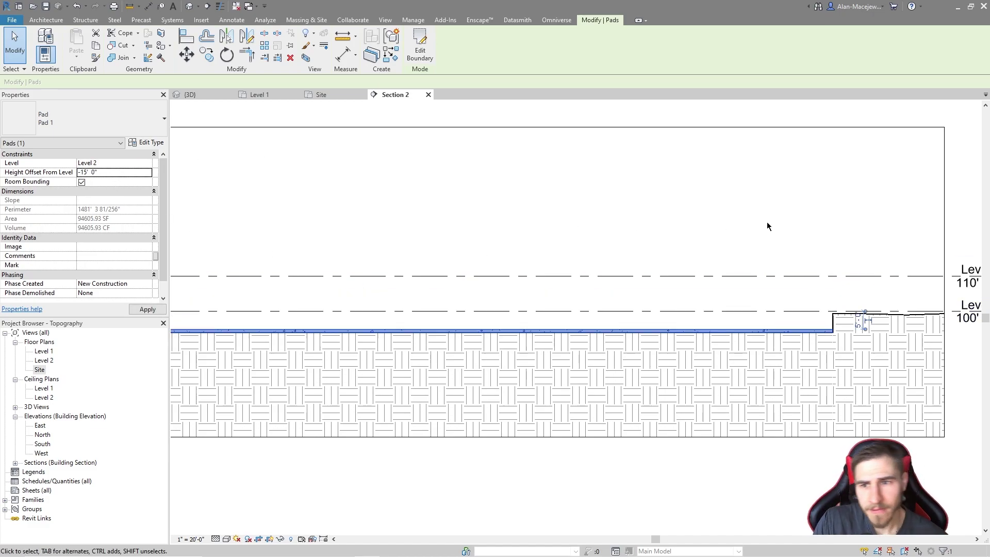
pyautogui.moveTo(821, 271); pyautogui.dragTo(790, 246, button='middle')
pyautogui.click(788, 495)
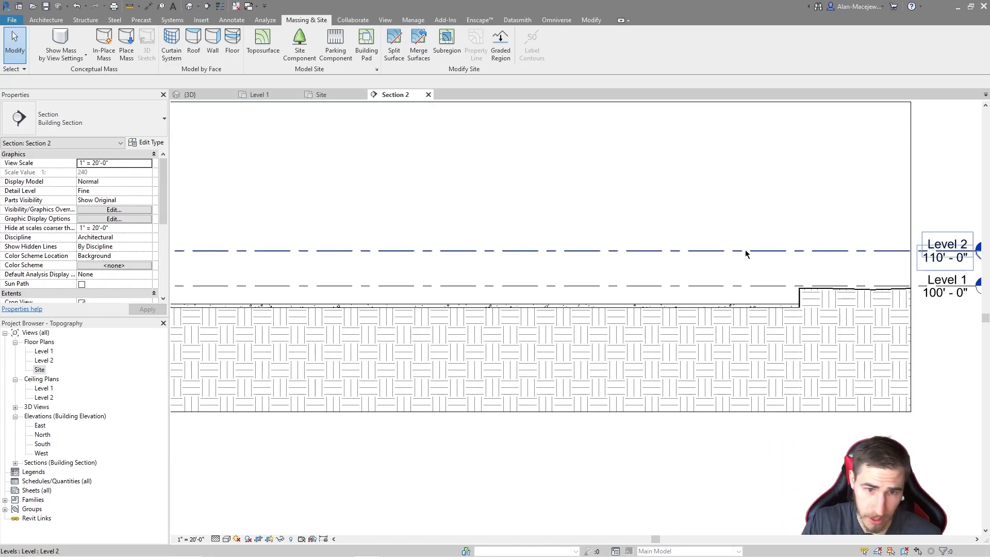
# Switch to the {3D} topography view and start sketching a new floor
pyautogui.click(201, 94)
pyautogui.keyDown('shift'); pyautogui.moveTo(504, 268); pyautogui.dragTo(539, 252, button='middle'); pyautogui.keyUp('shift')
pyautogui.scroll(3, 539, 253)
pyautogui.click(46, 20)
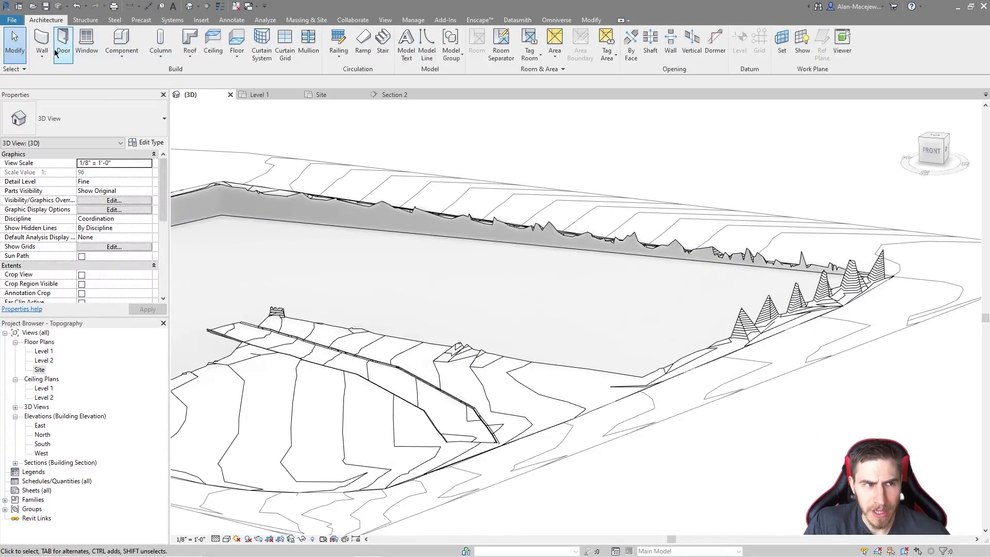
pyautogui.click(238, 43)
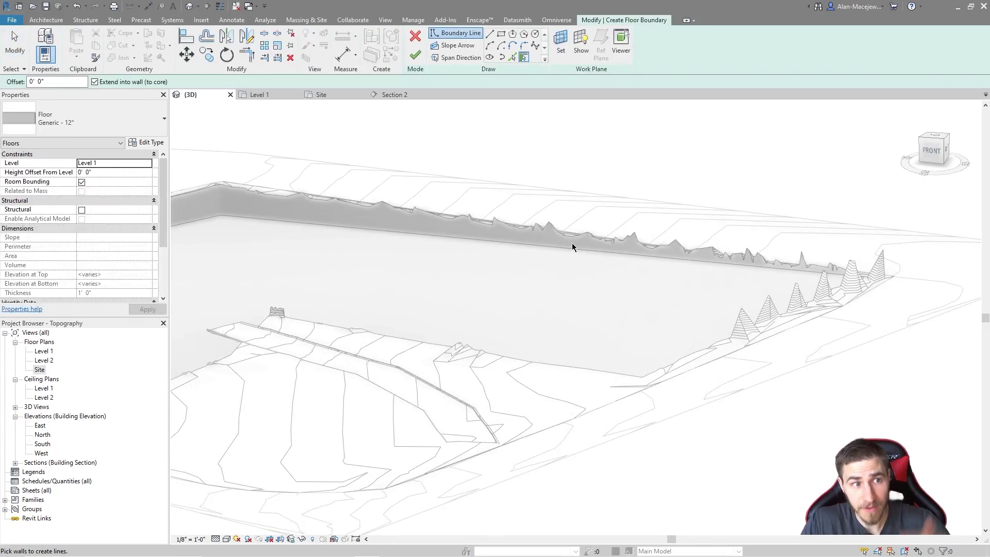
# Keep the Generic - 12" floor type and begin duplicating it in its type properties
pyautogui.click(93, 120)
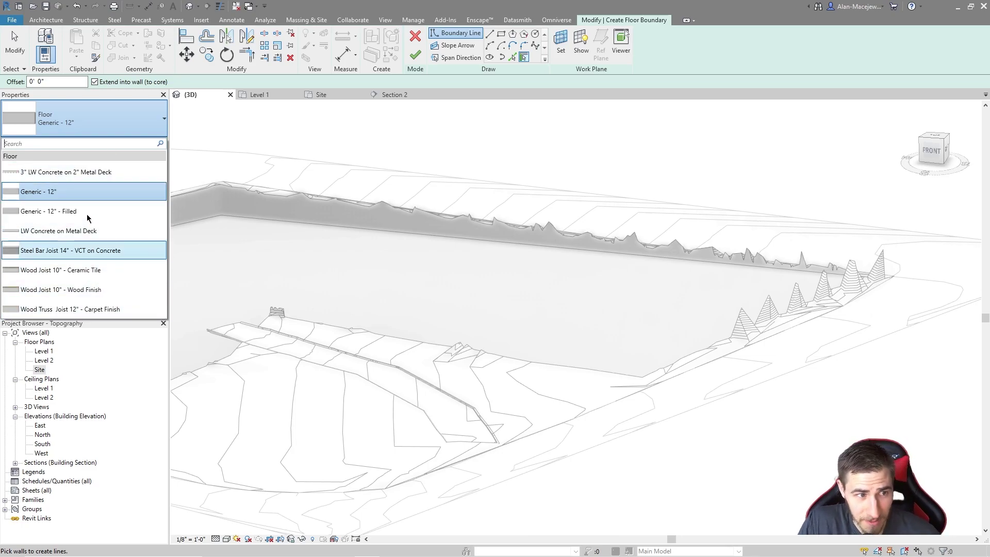
pyautogui.click(63, 193)
pyautogui.click(147, 142)
pyautogui.click(768, 176)
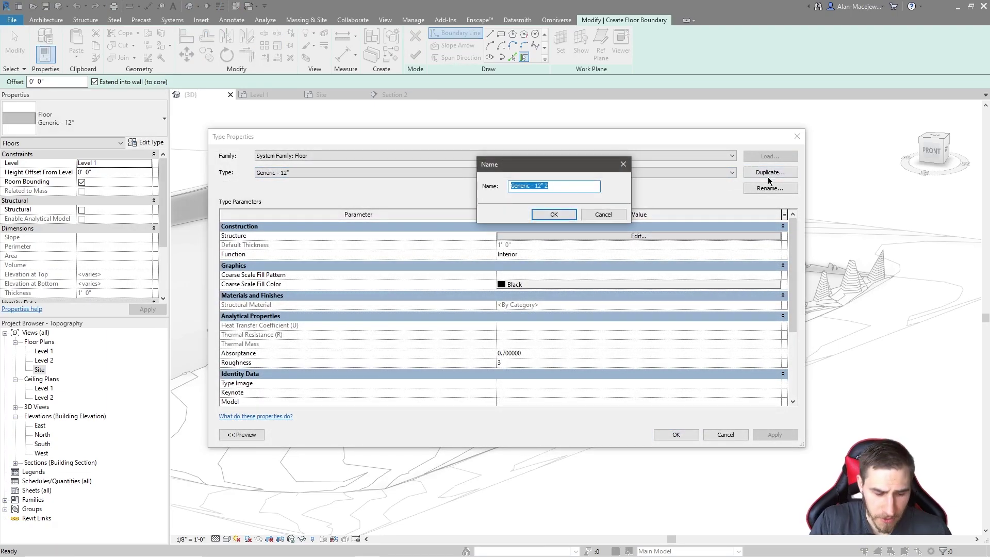
# Accept the duplicated floor type's name and set its structure layer to Concrete, Cast-in-Place gray
pyautogui.press('Return')
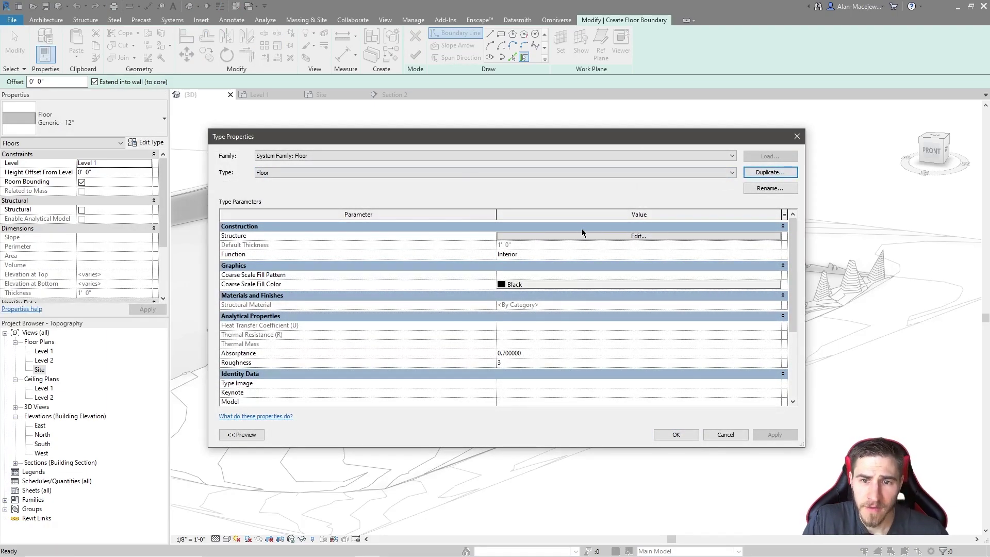
pyautogui.click(581, 233)
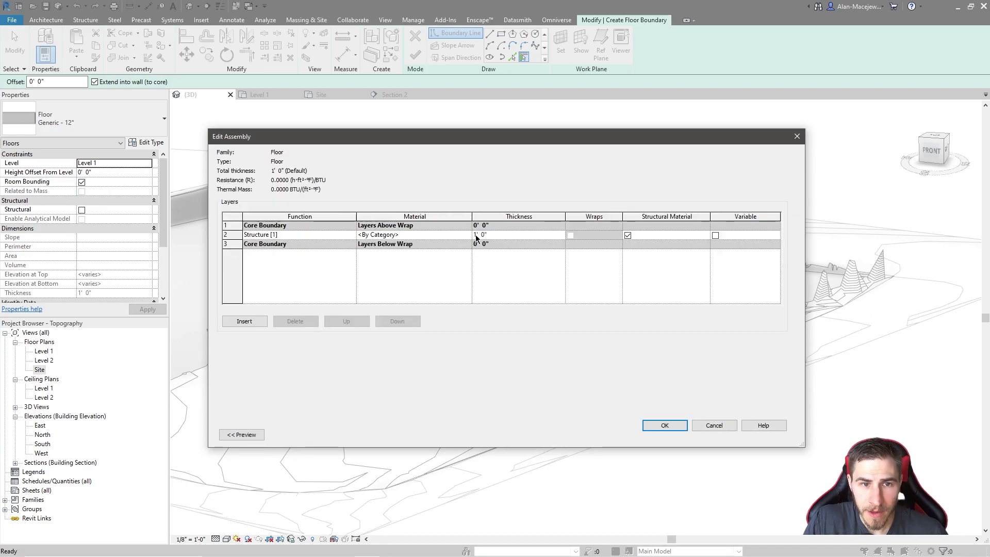
pyautogui.click(467, 235)
pyautogui.write('conc')
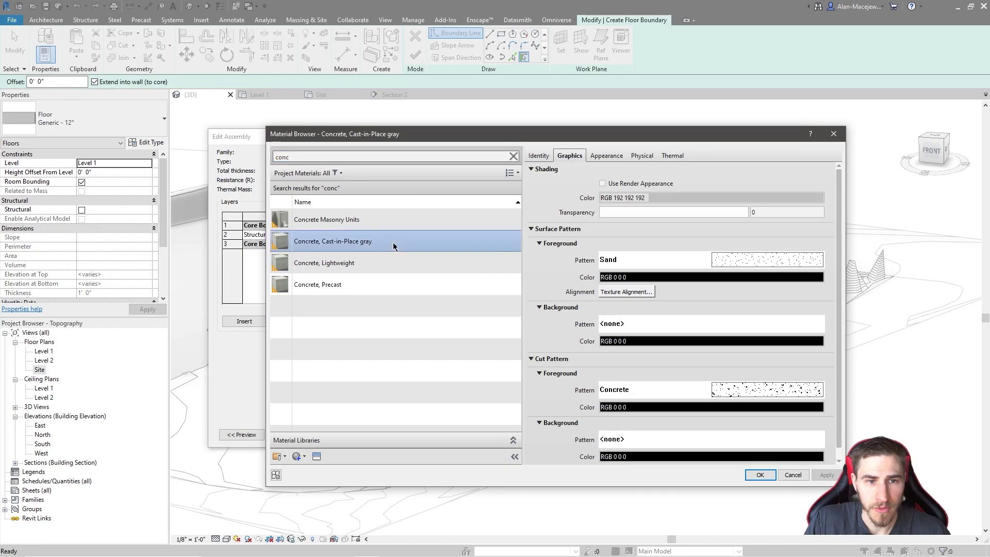
pyautogui.doubleClick(393, 242)
# Add a top Finish 2 layer of 1/2" Oak Flooring and confirm the assembly
pyautogui.click(244, 321)
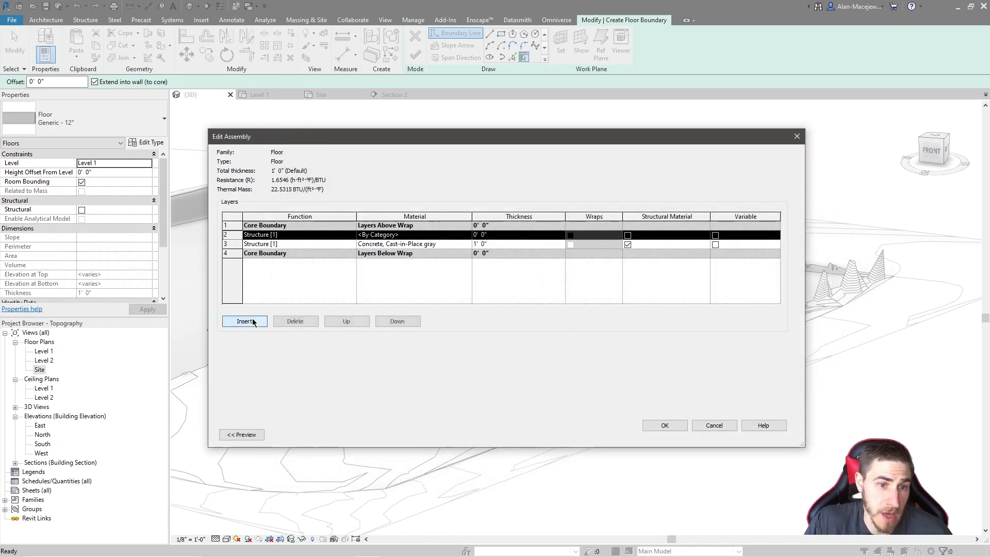
pyautogui.click(345, 321)
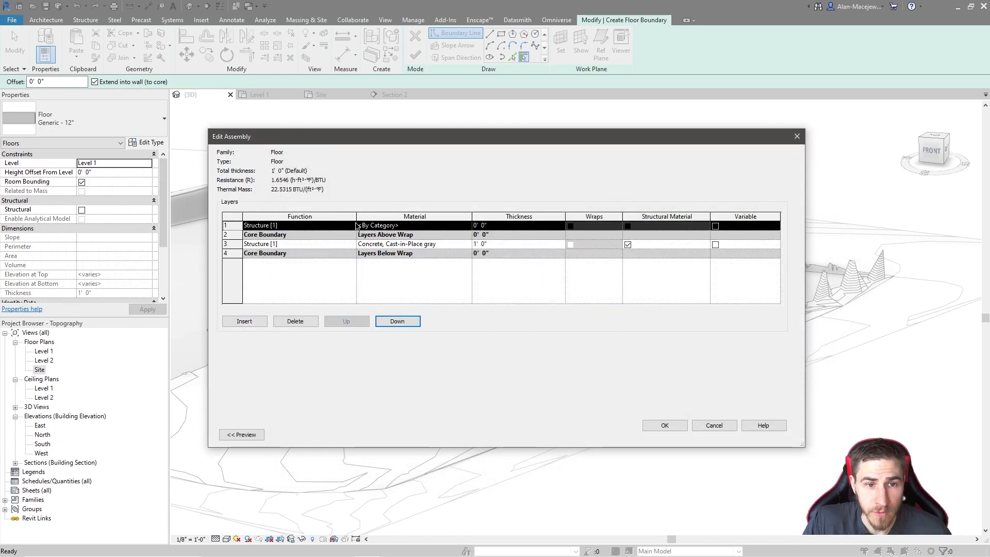
pyautogui.click(355, 226)
pyautogui.click(286, 266)
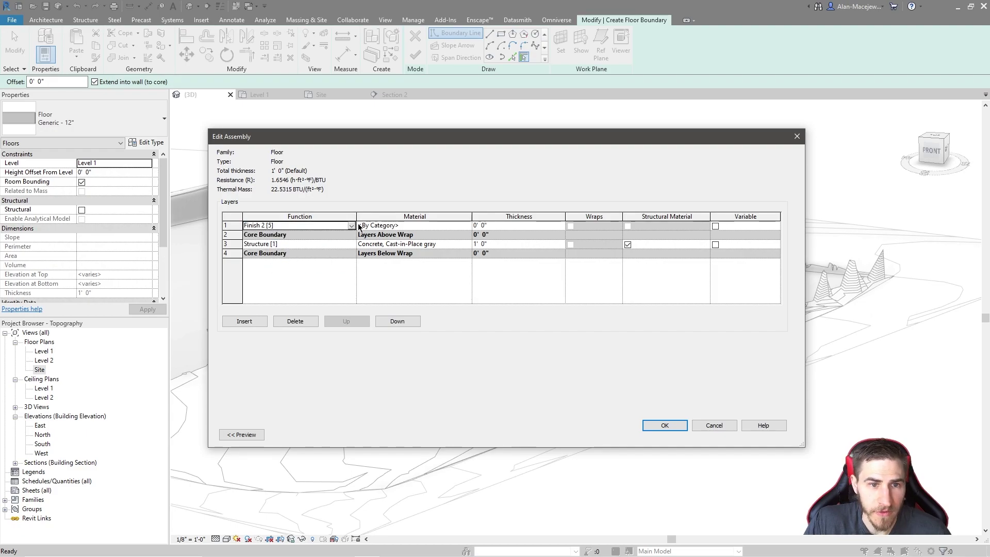
pyautogui.click(465, 226)
pyautogui.click(468, 225)
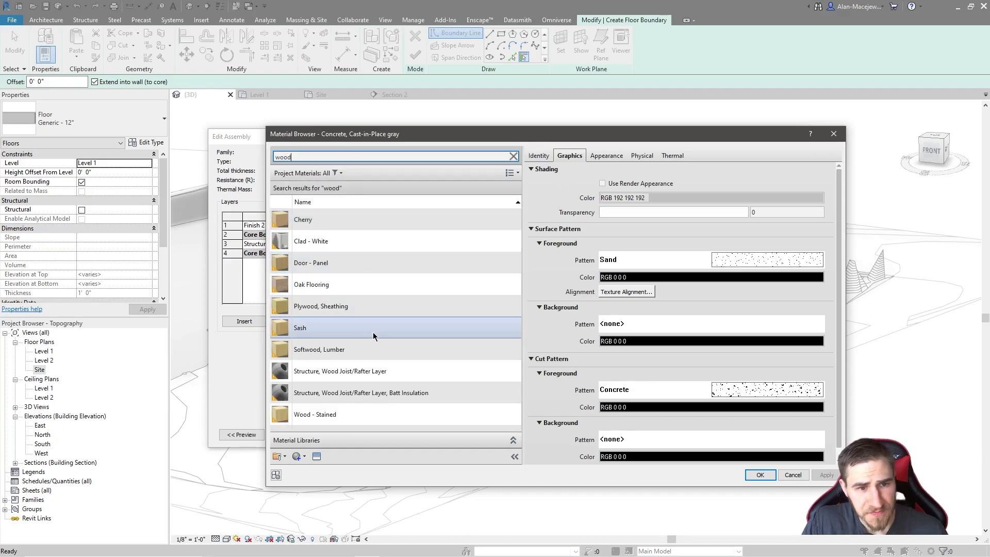
pyautogui.doubleClick(369, 283)
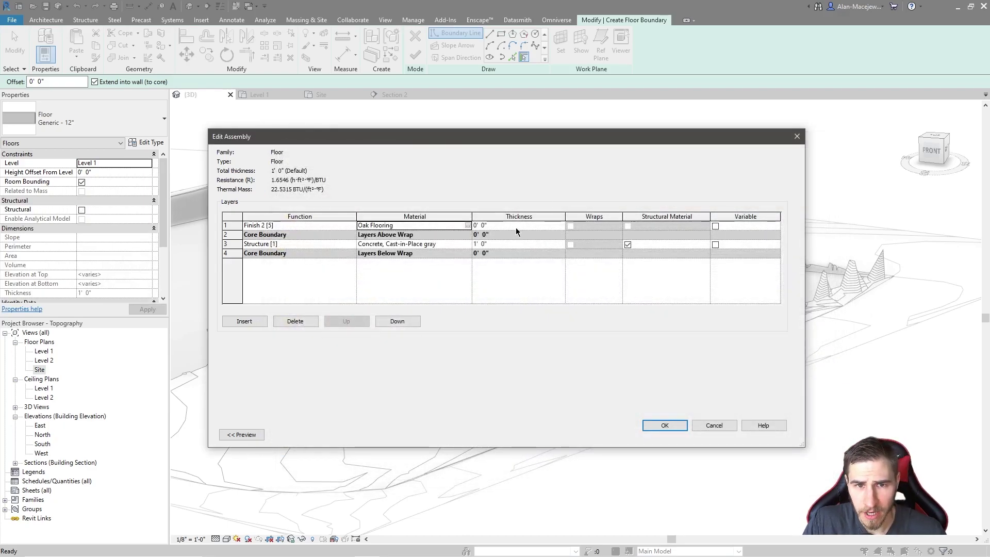
pyautogui.click(512, 225)
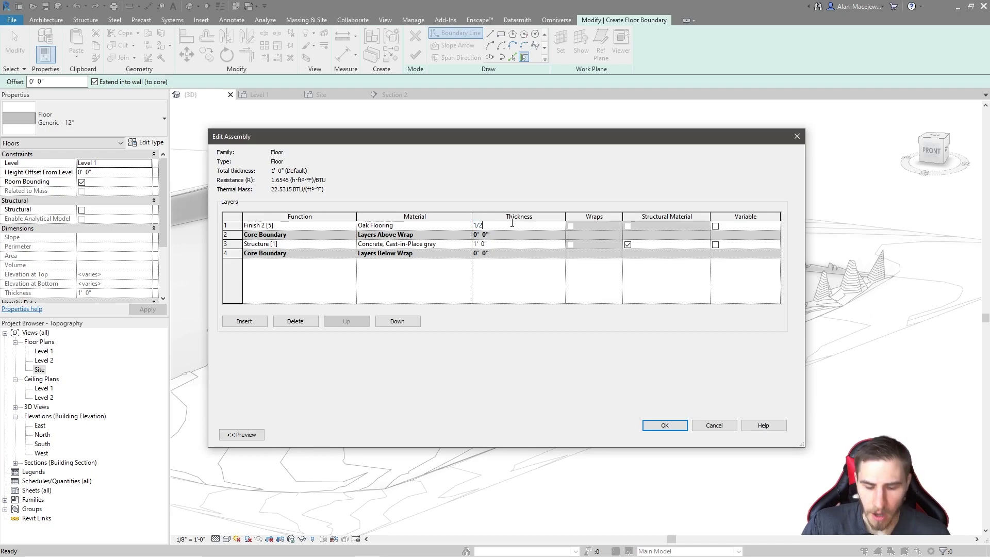
pyautogui.write('1/2')
pyautogui.press('Tab')
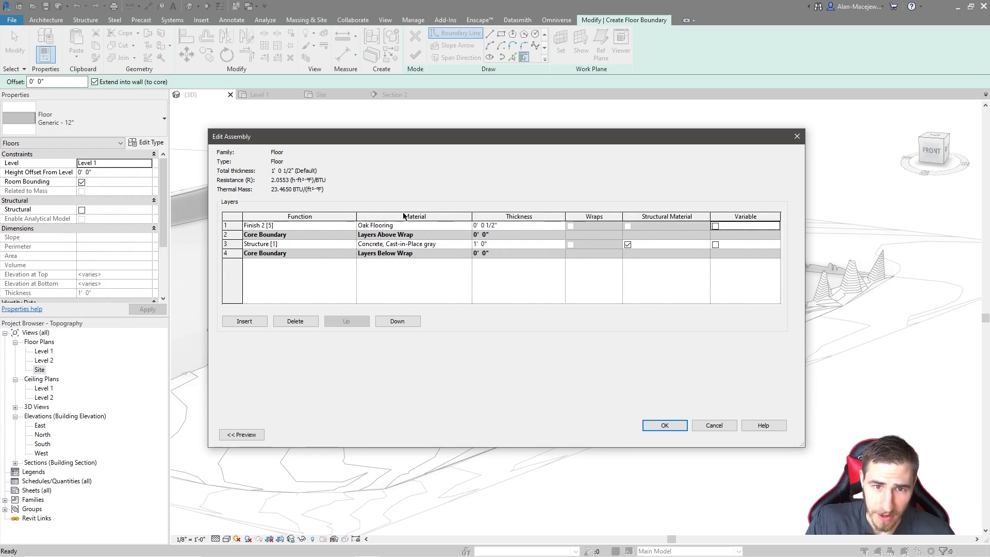
pyautogui.click(666, 428)
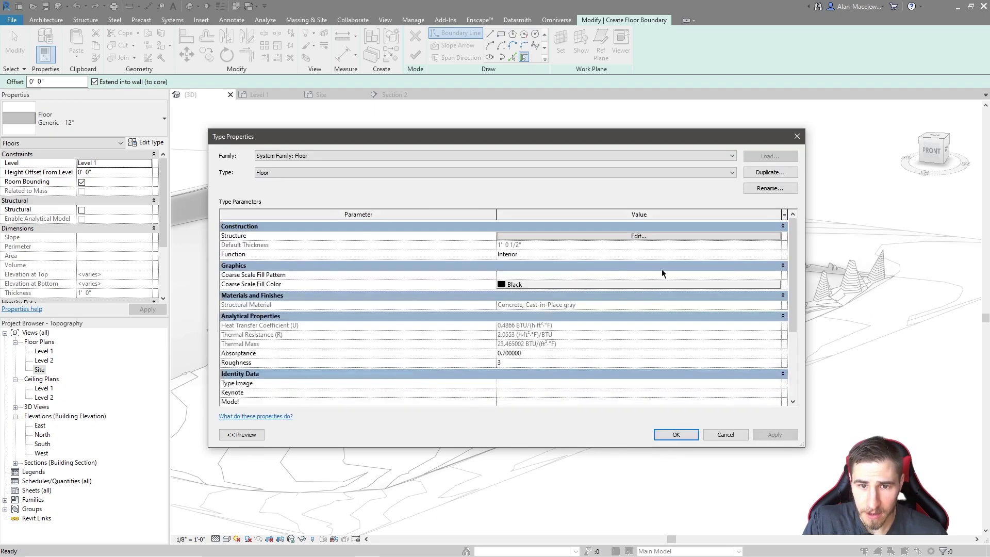
# Apply the new floor type and sketch a rectangular floor over the building pad
pyautogui.click(675, 434)
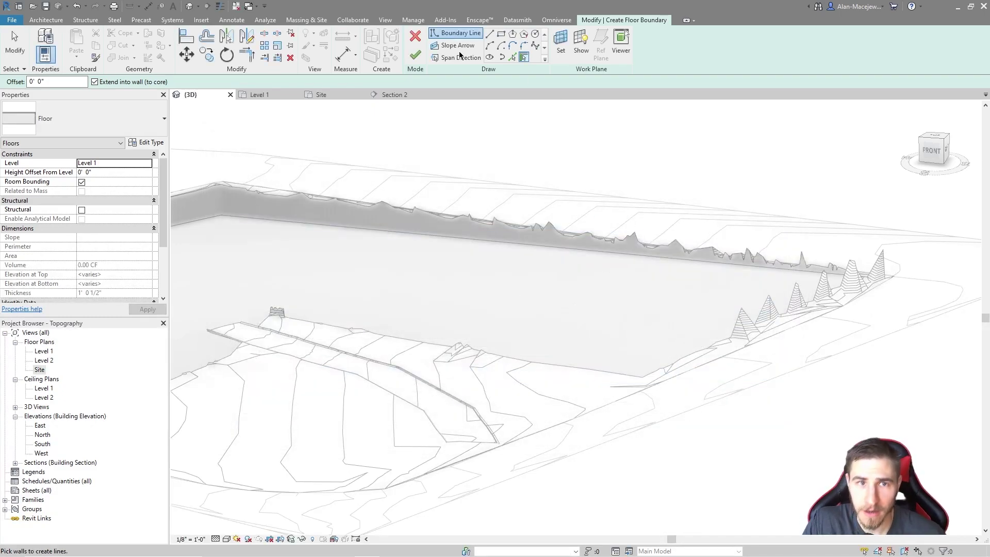
pyautogui.click(500, 34)
pyautogui.click(479, 247)
pyautogui.click(660, 369)
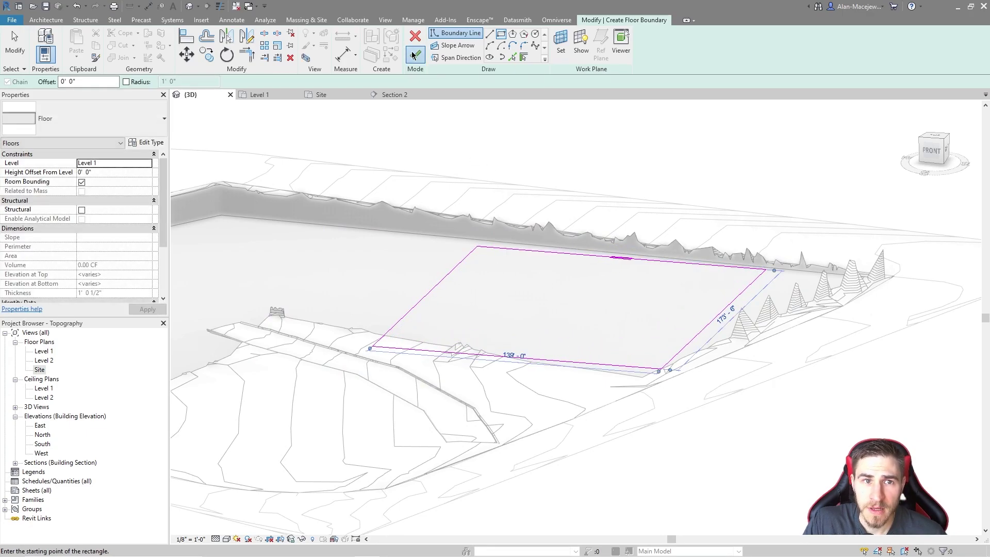
pyautogui.click(415, 55)
# In Section 2, select the building pad, then the floor slab
pyautogui.click(394, 95)
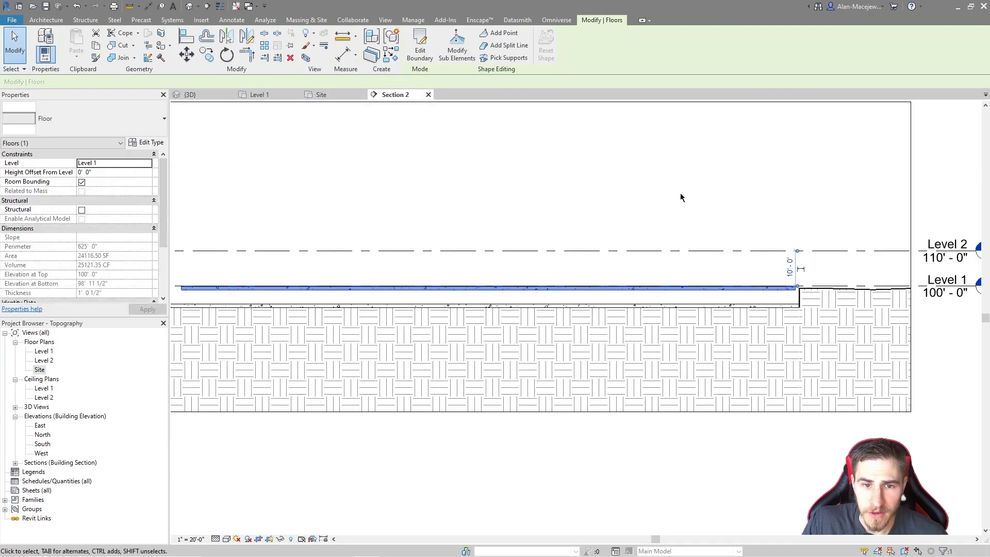
pyautogui.click(311, 303)
pyautogui.press('Escape')
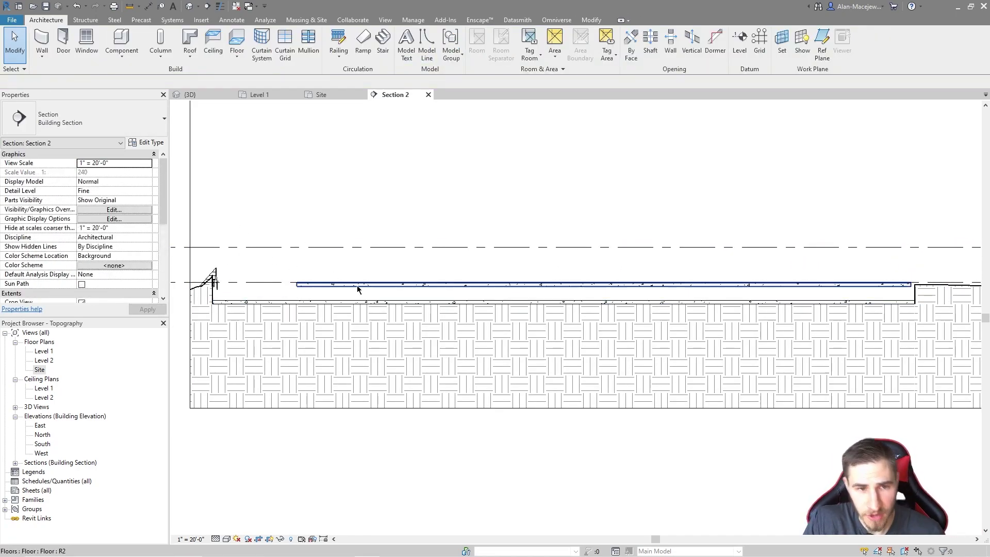
pyautogui.moveTo(322, 307); pyautogui.dragTo(433, 303, button='middle')
pyautogui.scroll(3, 433, 303)
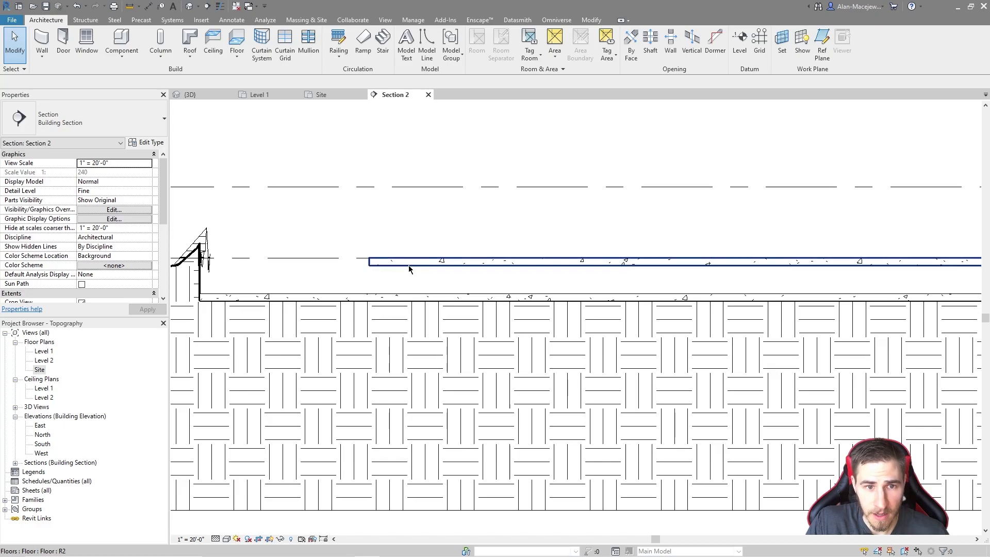
pyautogui.click(573, 264)
pyautogui.press('Escape')
# Compare the pad and the floor above it by selecting each in turn
pyautogui.click(506, 298)
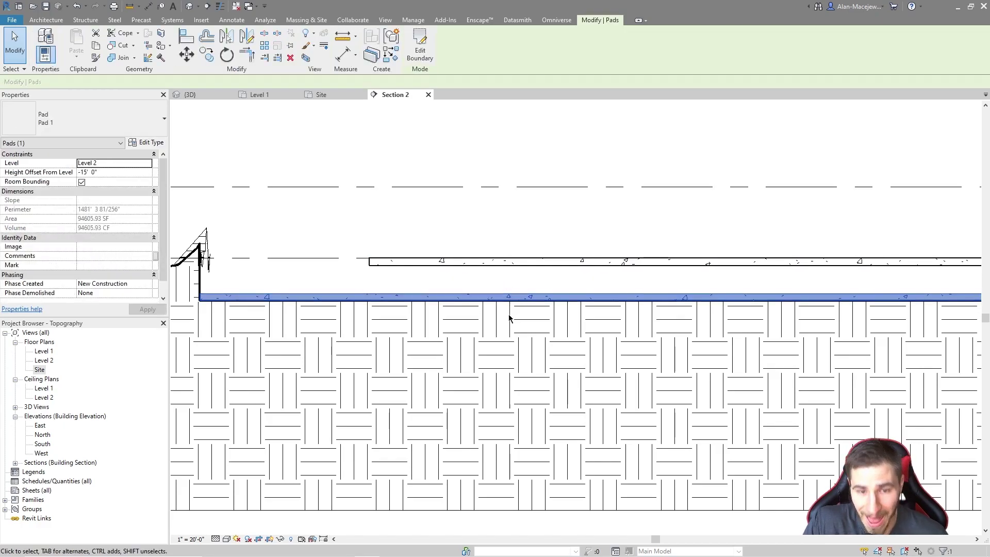
pyautogui.click(416, 266)
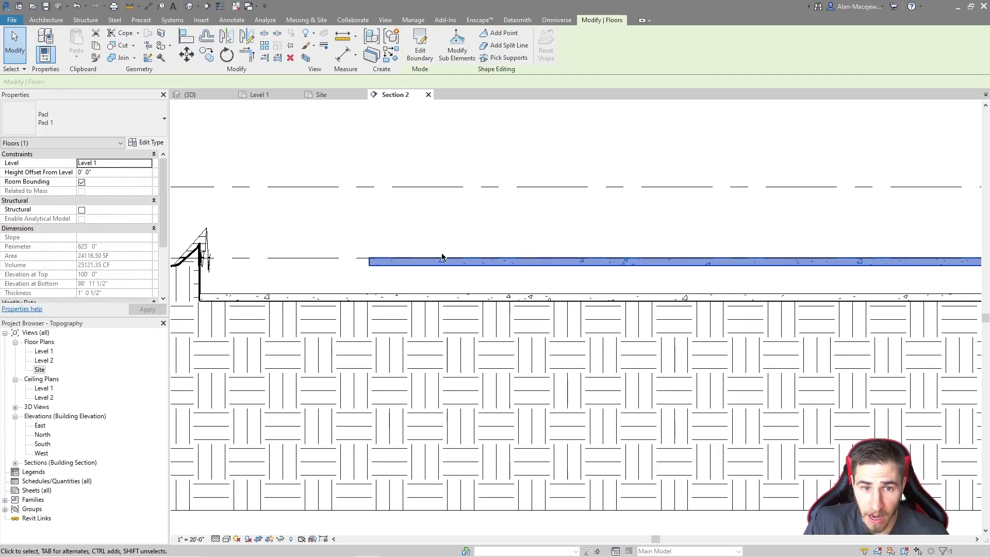
pyautogui.moveTo(401, 259); pyautogui.dragTo(554, 323, button='middle')
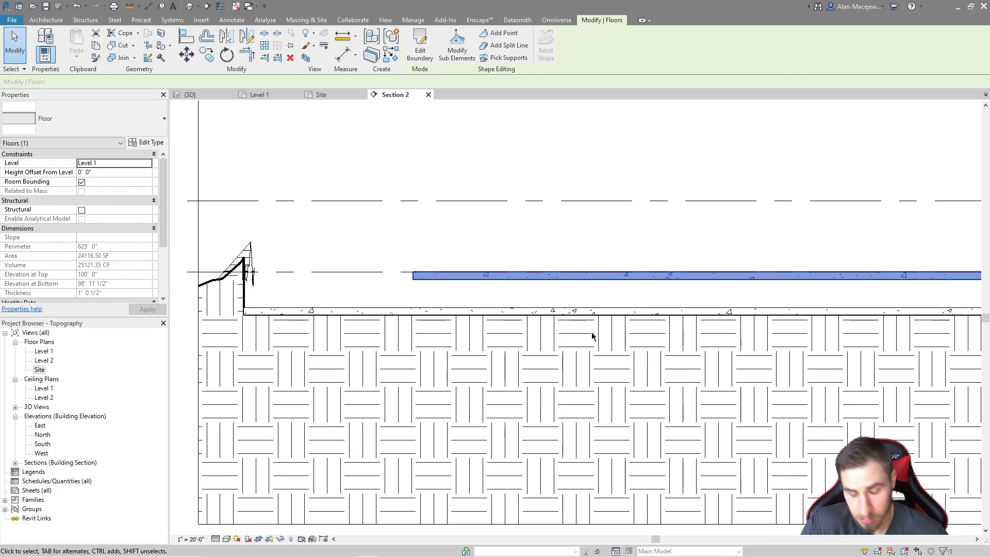
pyautogui.scroll(-2, 345, 239)
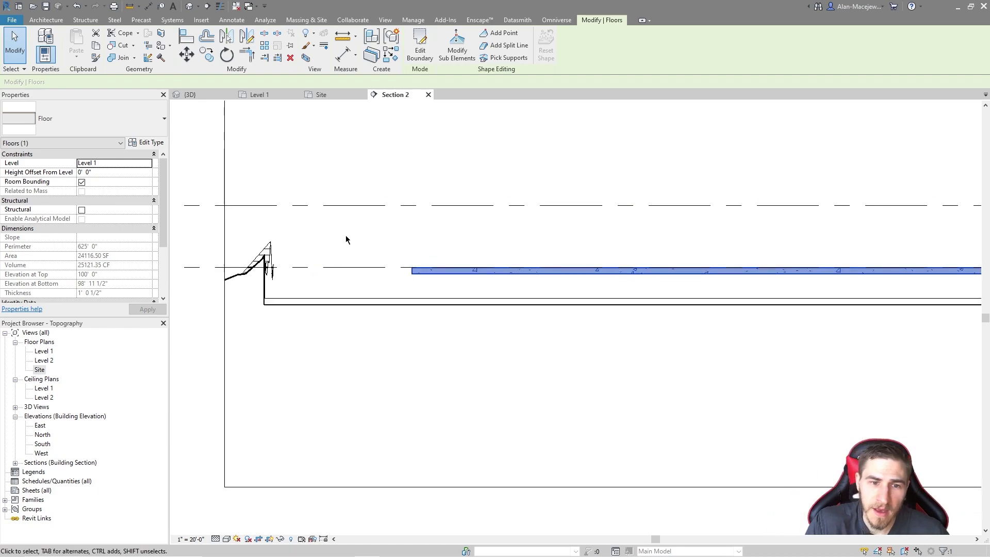
pyautogui.click(301, 305)
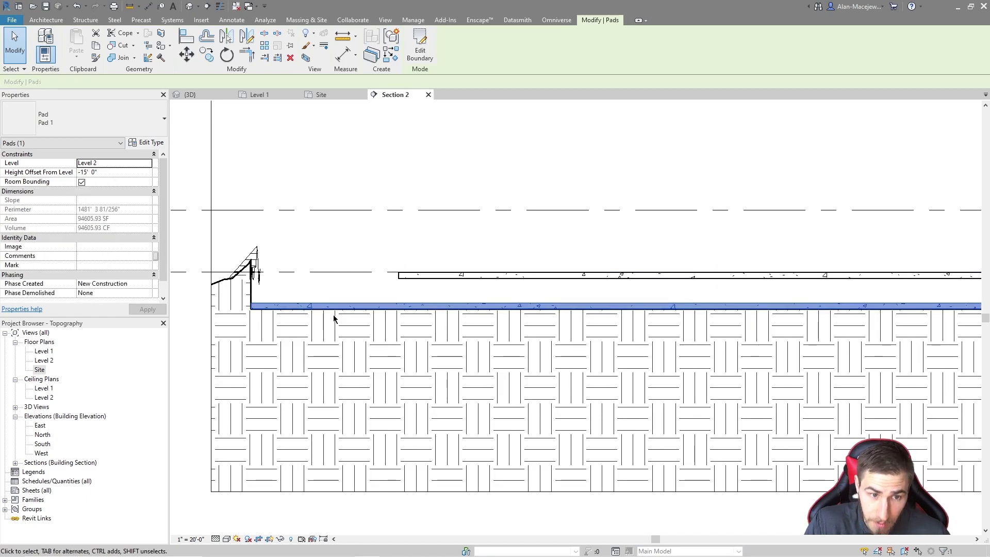
pyautogui.moveTo(588, 244); pyautogui.dragTo(550, 261, button='middle')
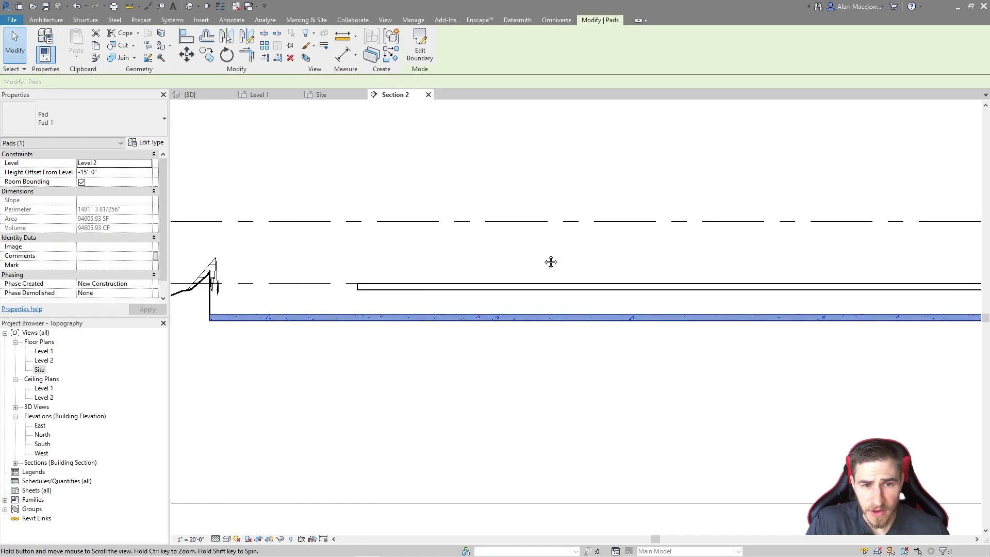
pyautogui.click(360, 286)
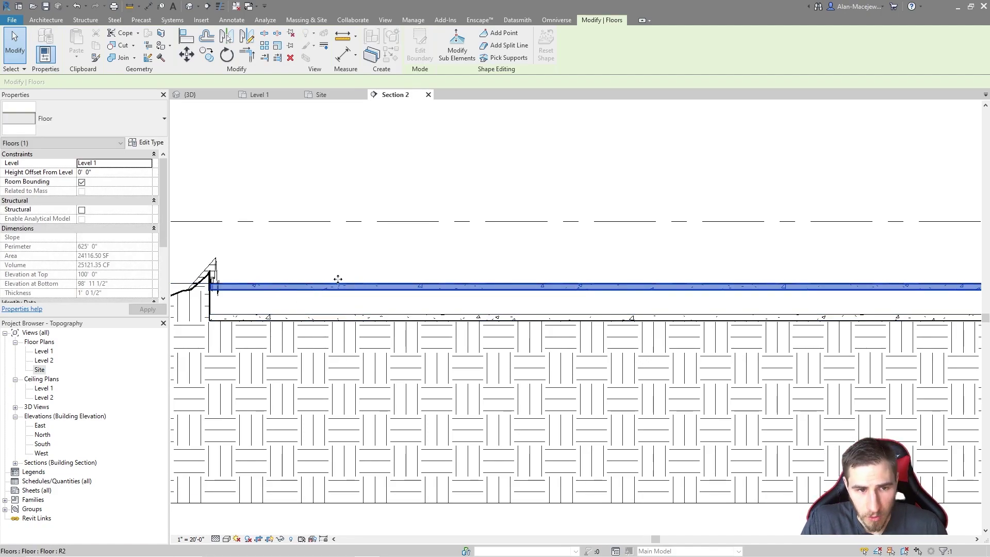
pyautogui.click(317, 317)
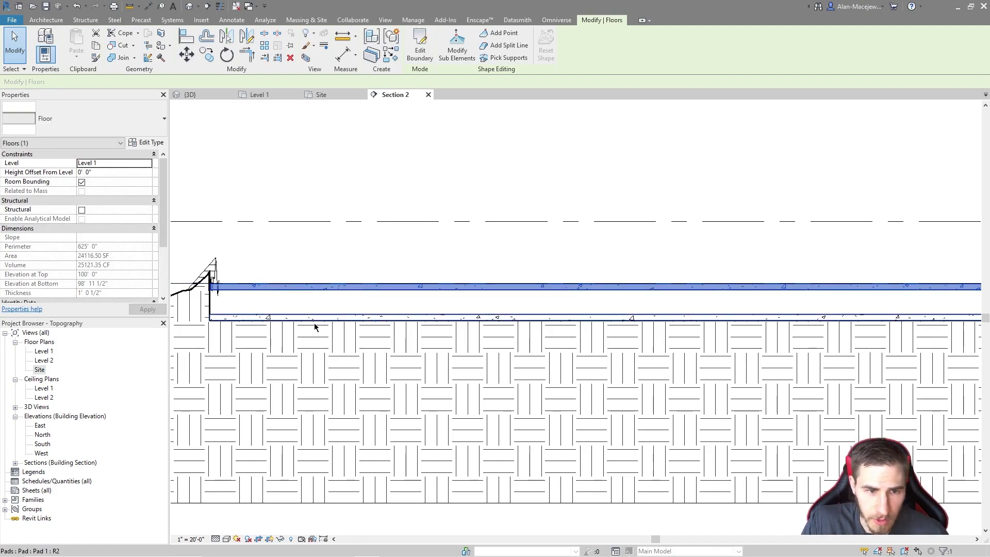
pyautogui.click(147, 142)
pyautogui.click(535, 236)
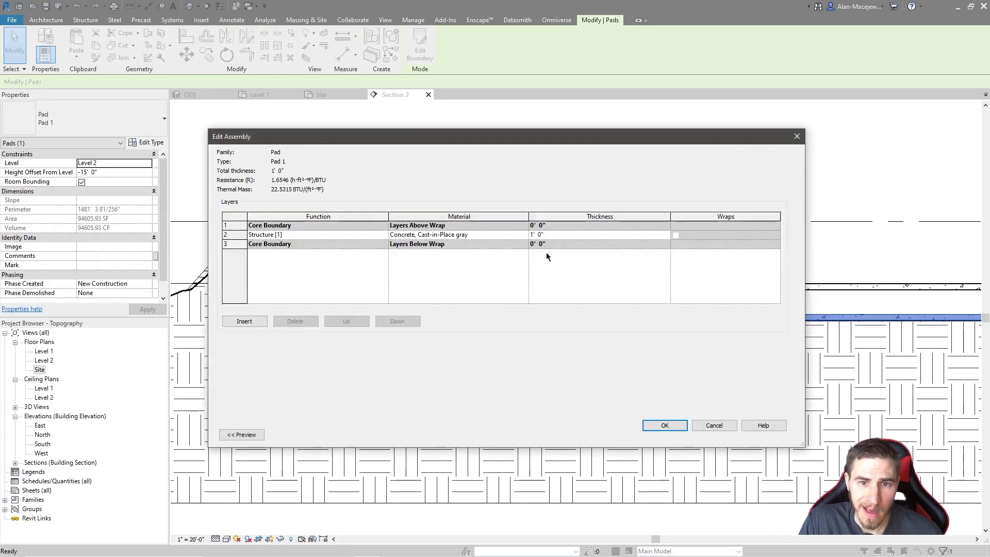
pyautogui.click(493, 237)
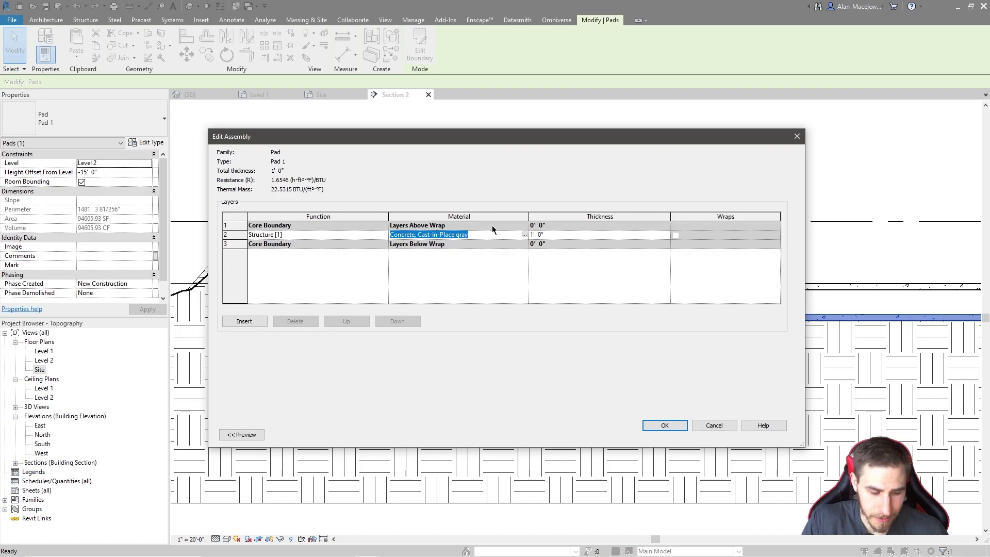
pyautogui.click(524, 234)
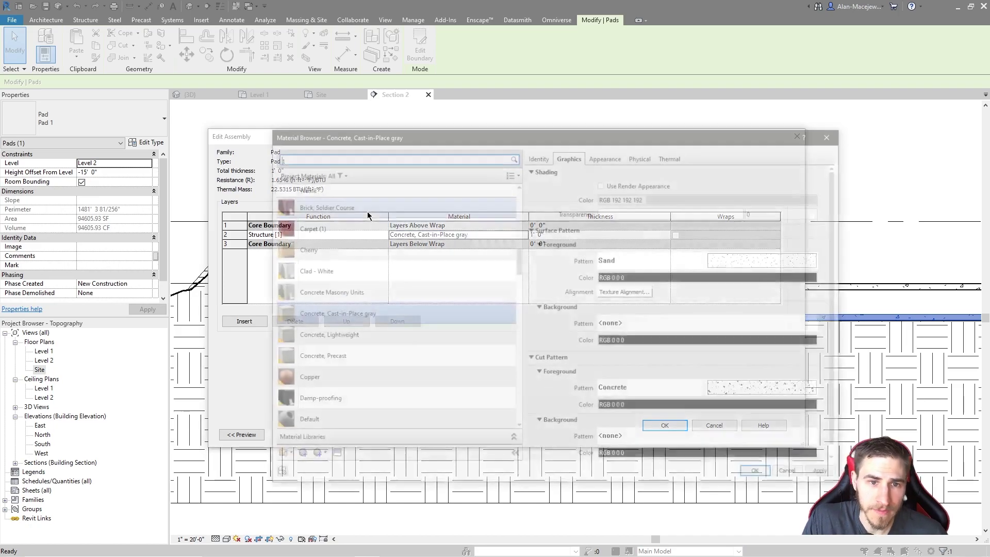
pyautogui.write('ear')
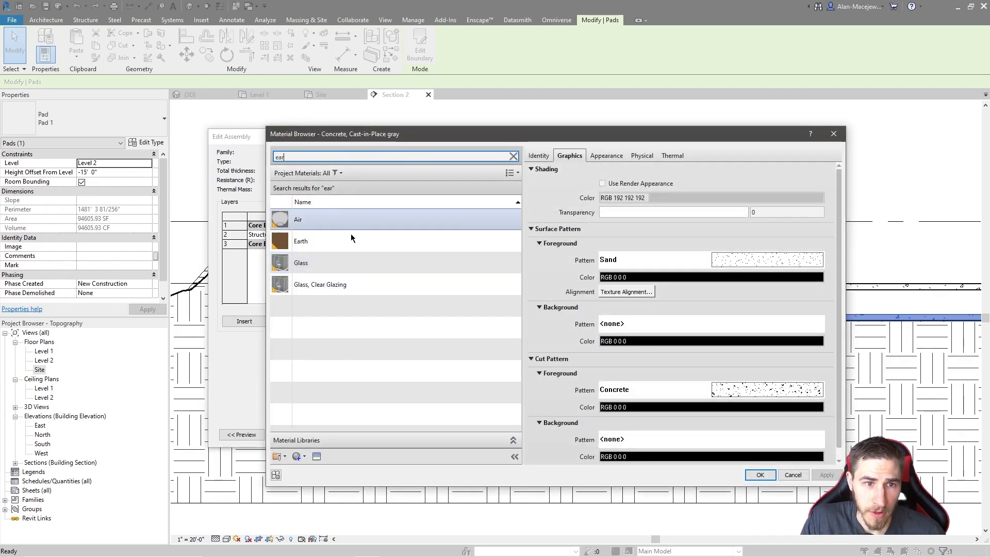
pyautogui.doubleClick(347, 241)
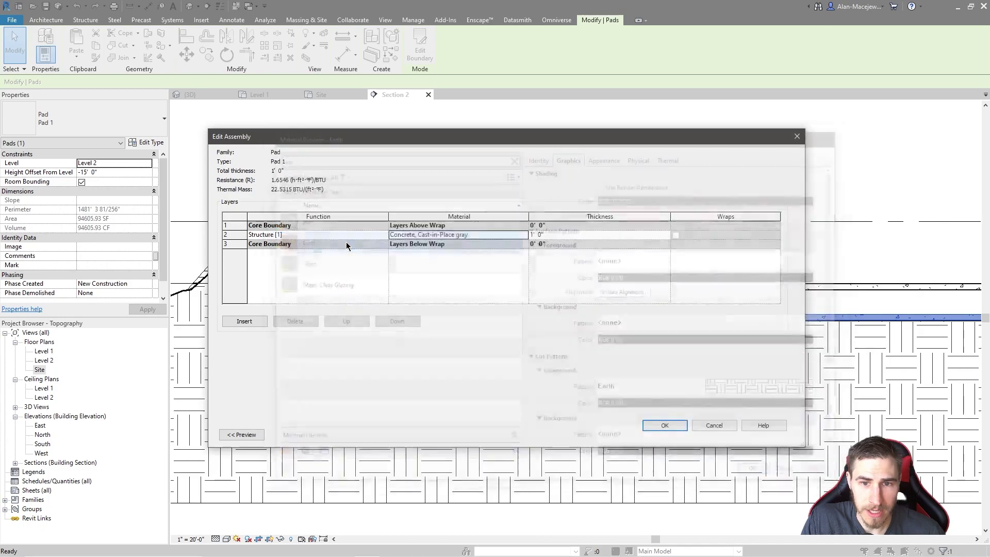
pyautogui.click(664, 425)
pyautogui.click(675, 434)
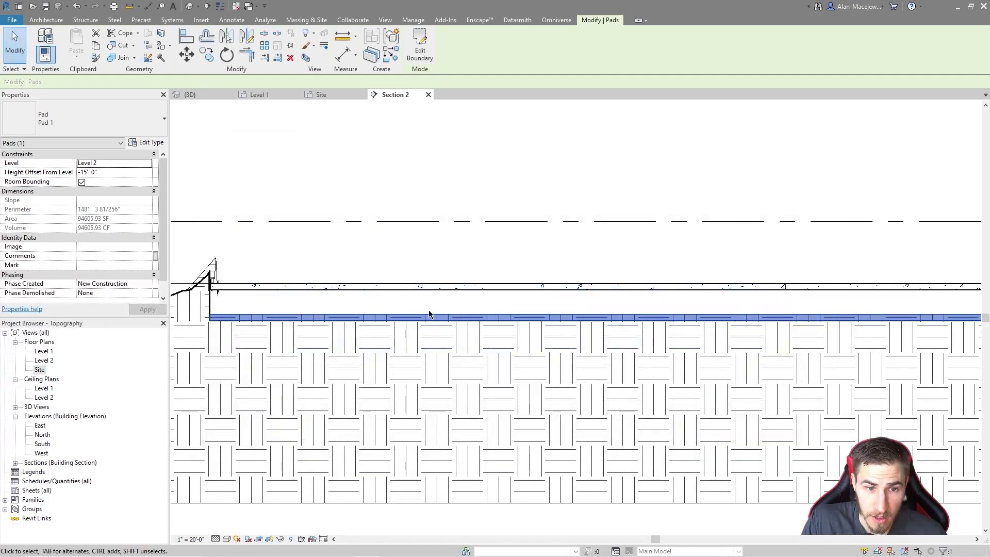
pyautogui.press('Escape')
pyautogui.moveTo(330, 317); pyautogui.dragTo(410, 317, button='middle')
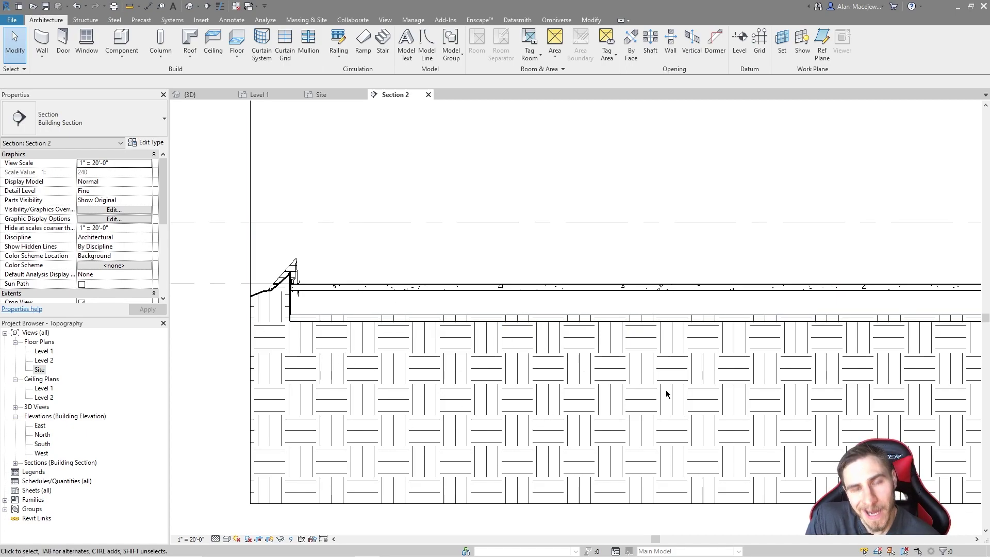
pyautogui.click(634, 319)
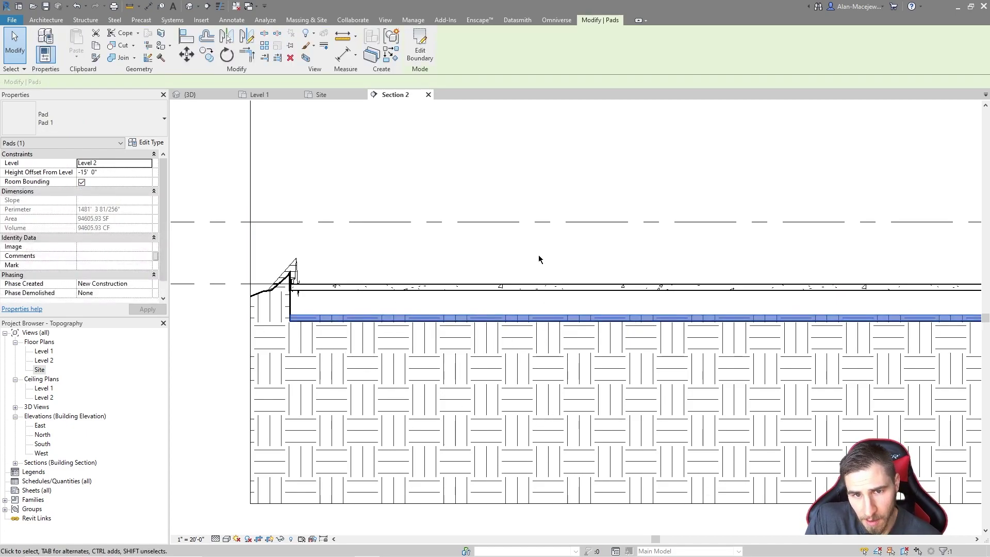
pyautogui.press('Escape')
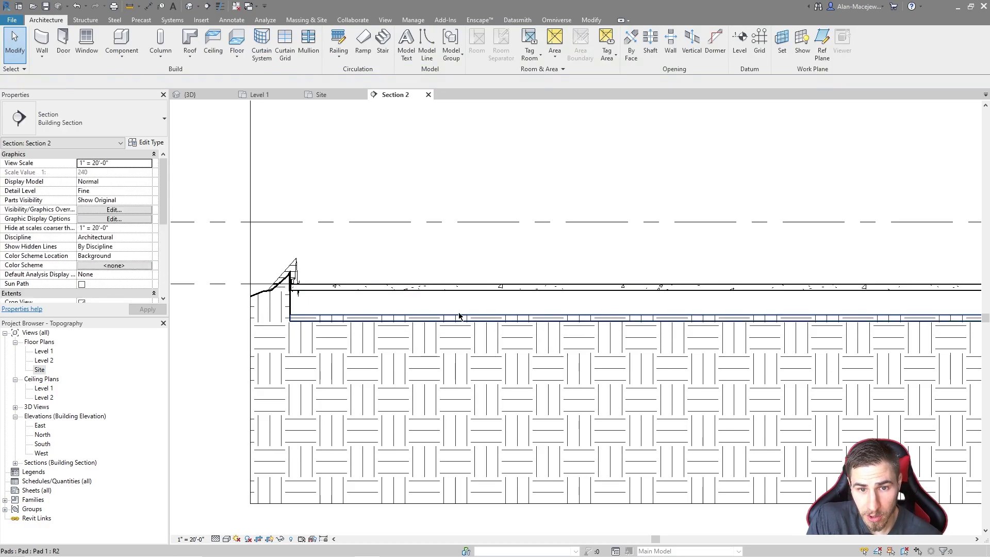
pyautogui.click(428, 321)
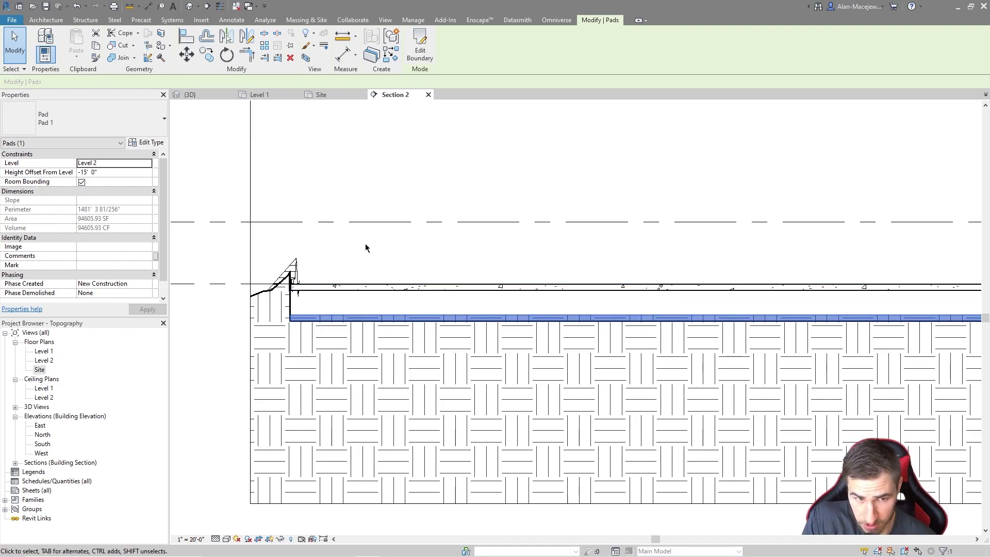
# Open Visibility/Graphics for Section 2 with VV and inspect the Topography category
pyautogui.press('Escape')
pyautogui.press('v')
pyautogui.press('v')
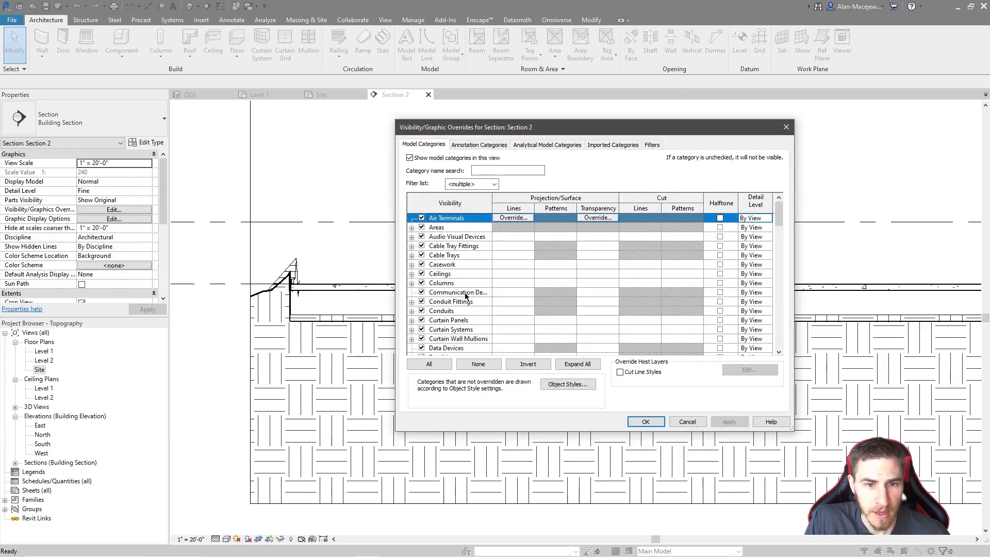
pyautogui.press('t')
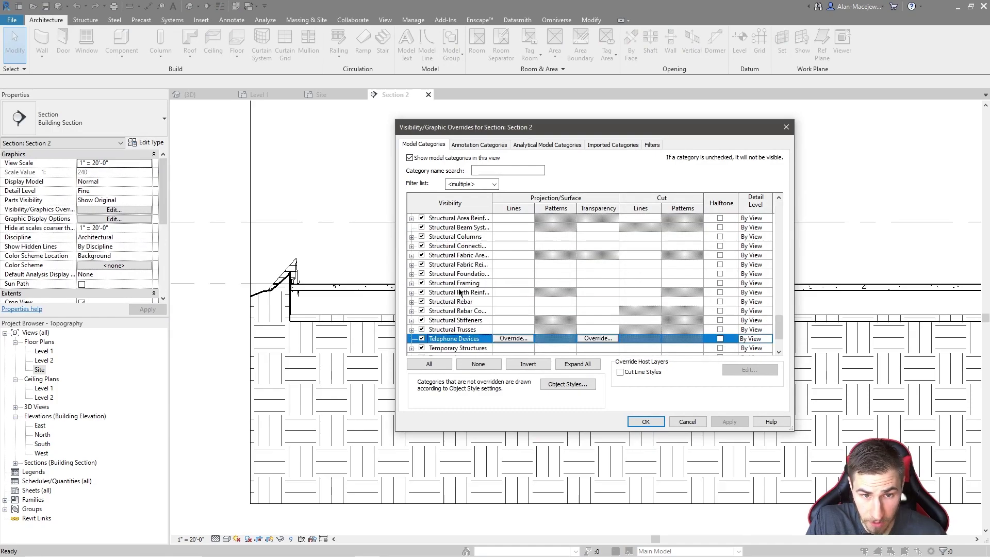
pyautogui.scroll(-2, 460, 292)
pyautogui.click(412, 311)
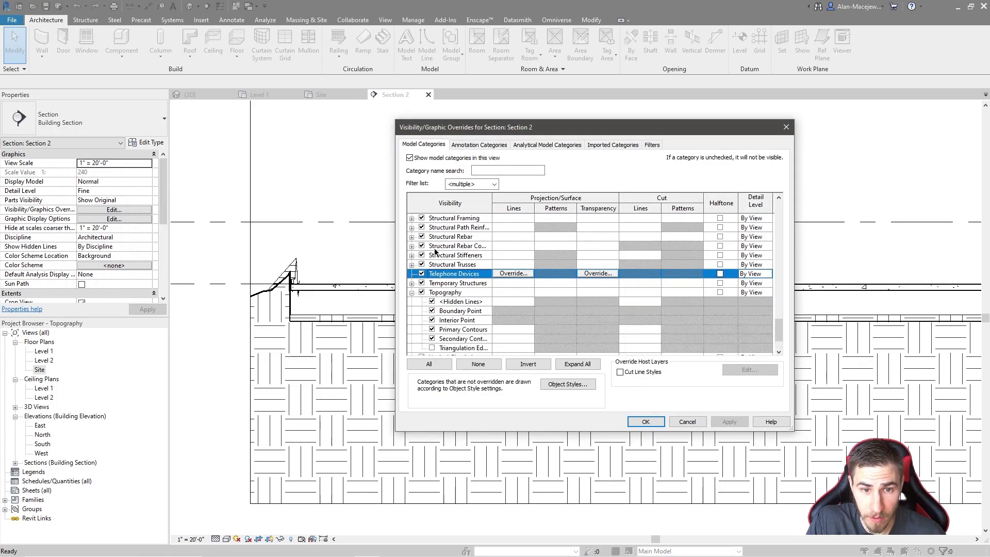
pyautogui.scroll(-2, 438, 309)
pyautogui.click(411, 256)
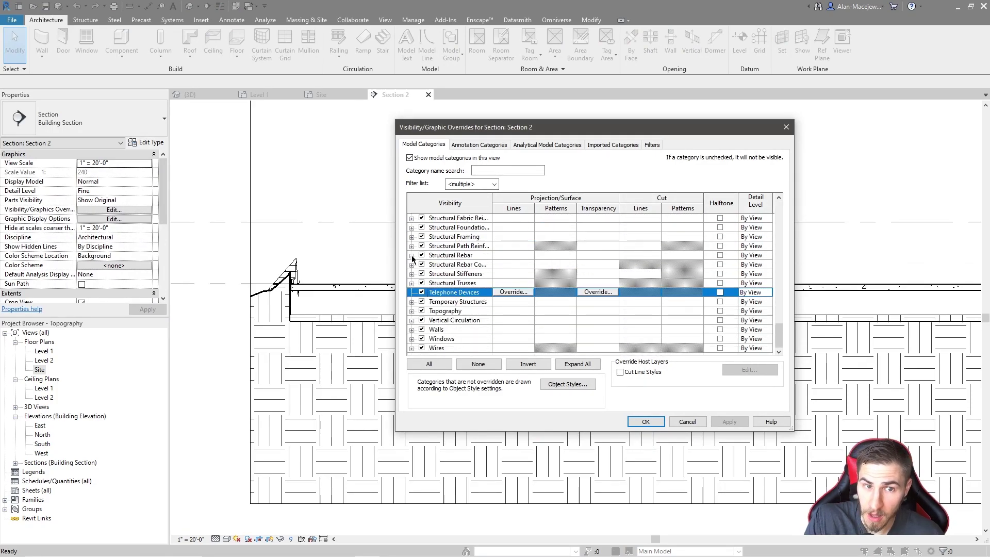
# Uncheck the Site > Pads subcategory and apply the visibility change
pyautogui.press('s')
pyautogui.scroll(2, 464, 258)
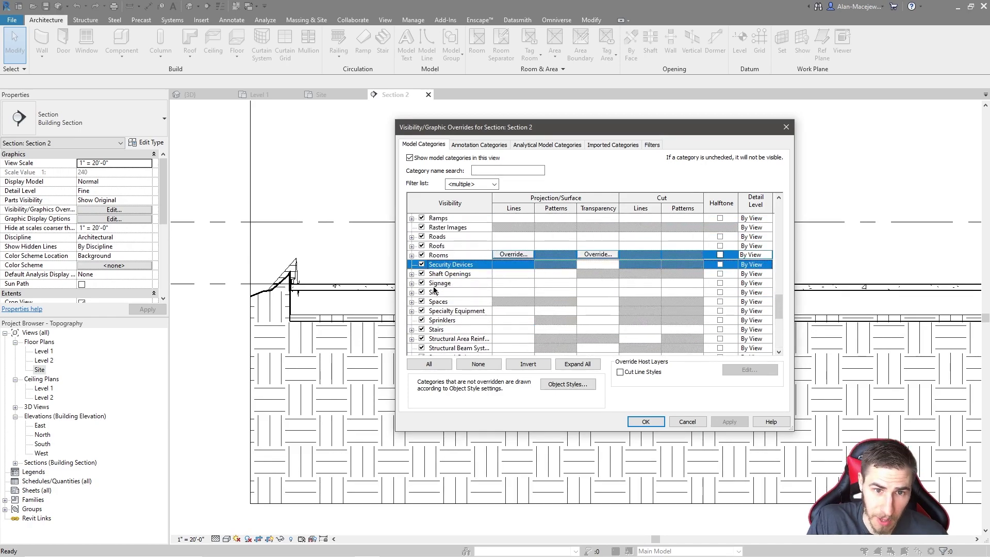
pyautogui.click(411, 292)
pyautogui.scroll(-2, 496, 323)
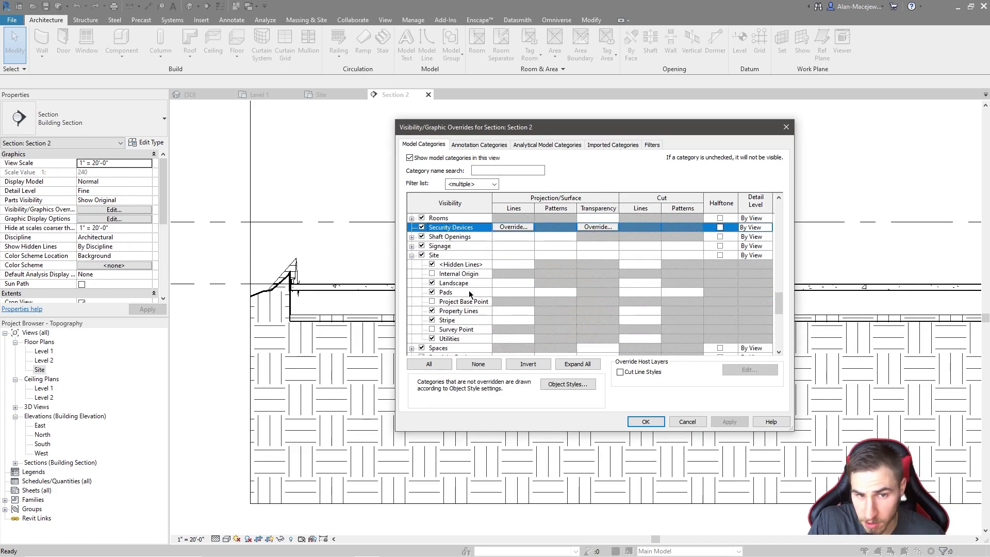
pyautogui.click(471, 296)
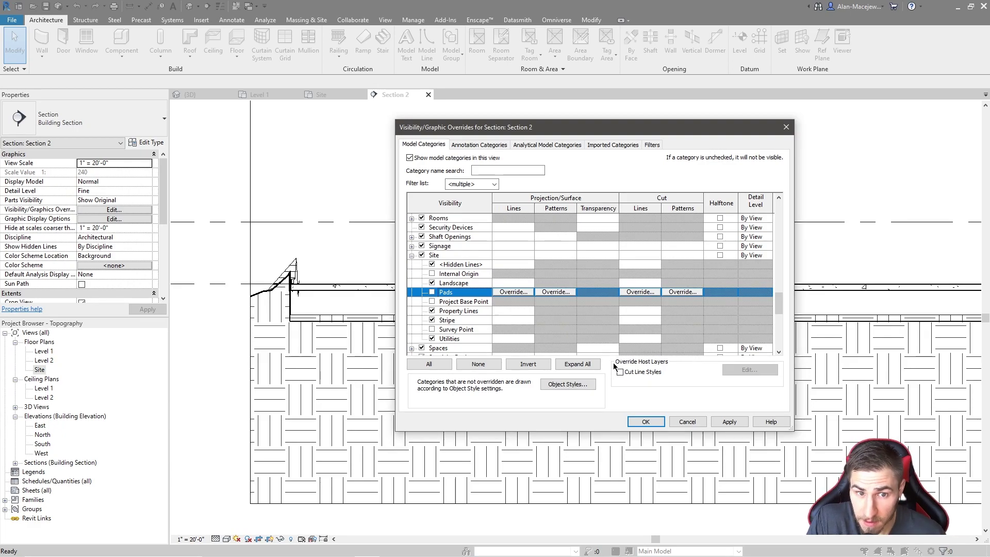
pyautogui.click(646, 423)
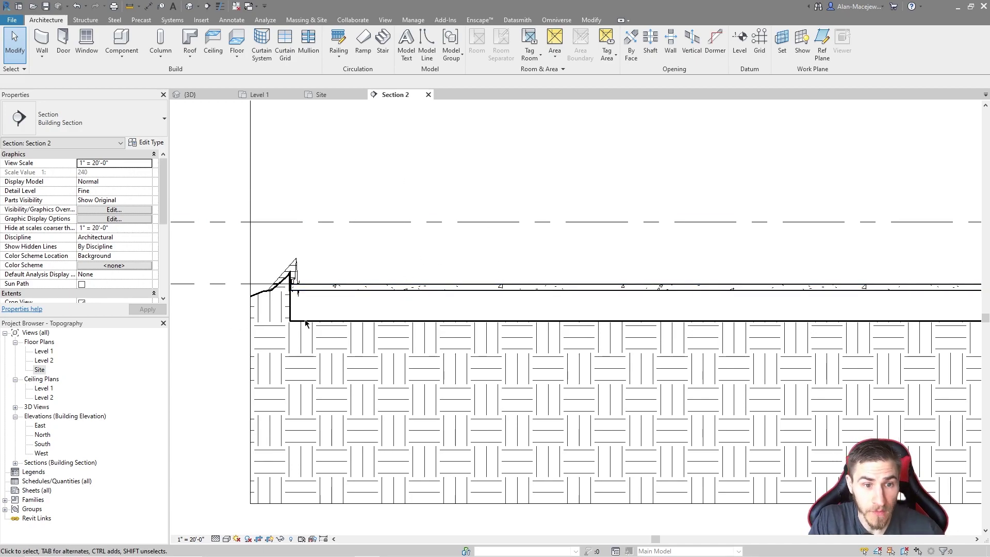
# Select the floor slab in the section, distinguishing it from the topography surface
pyautogui.click(471, 323)
pyautogui.click(361, 301)
pyautogui.click(350, 289)
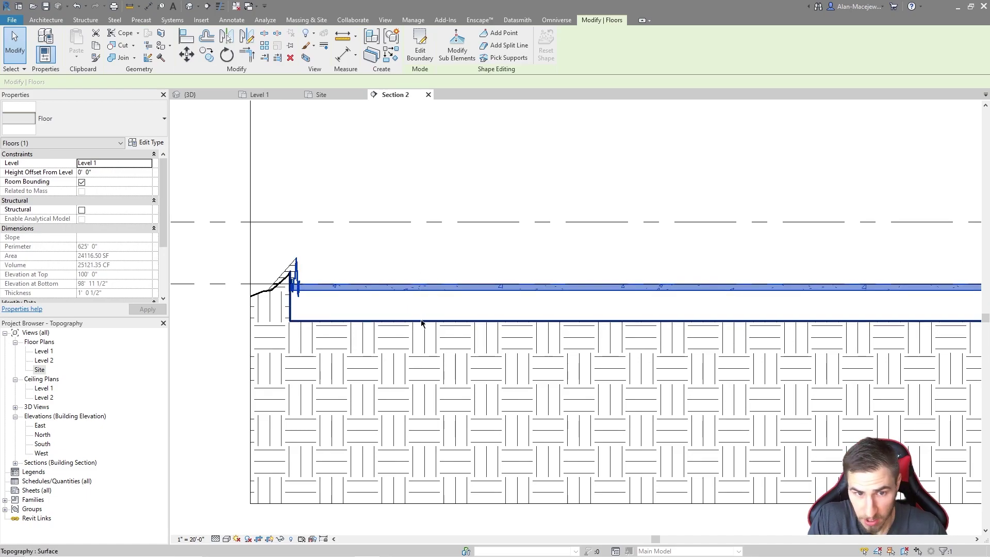
pyautogui.click(477, 321)
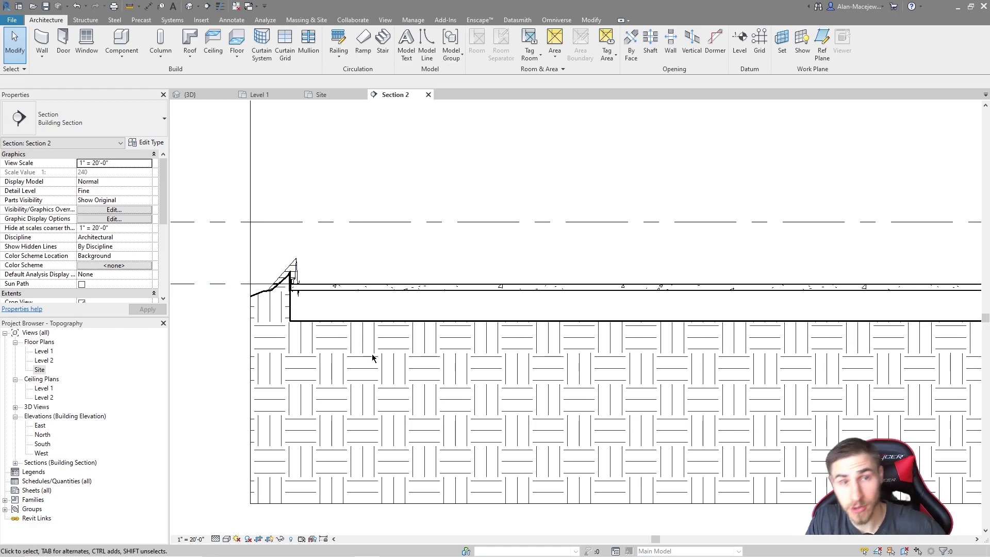
pyautogui.click(360, 287)
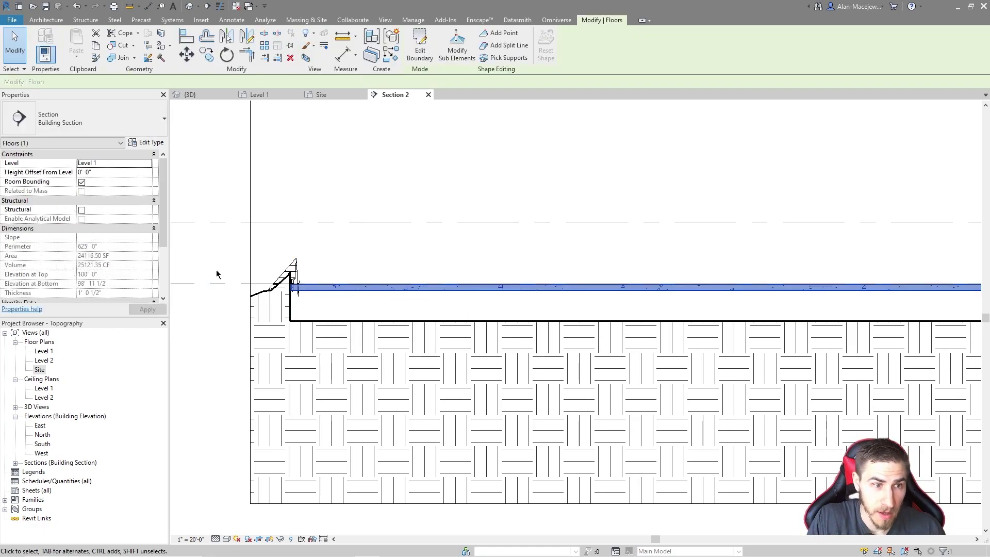
# Set the floor's Height Offset From Level to -10', then to -5'
pyautogui.click(111, 172)
pyautogui.write('-10')
pyautogui.press('Return')
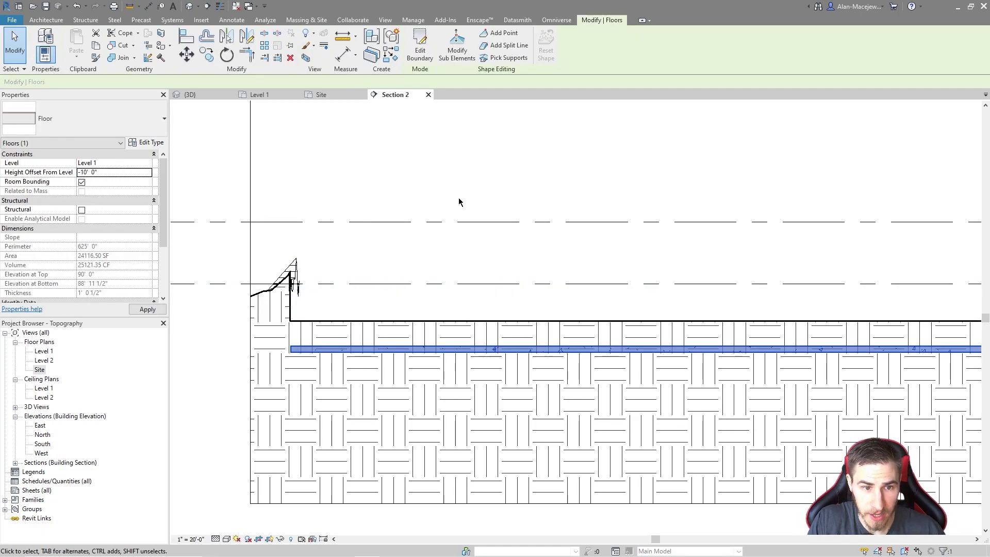
pyautogui.click(123, 171)
pyautogui.write('-5')
pyautogui.press('Return')
pyautogui.scroll(4, 372, 287)
pyautogui.press('Escape')
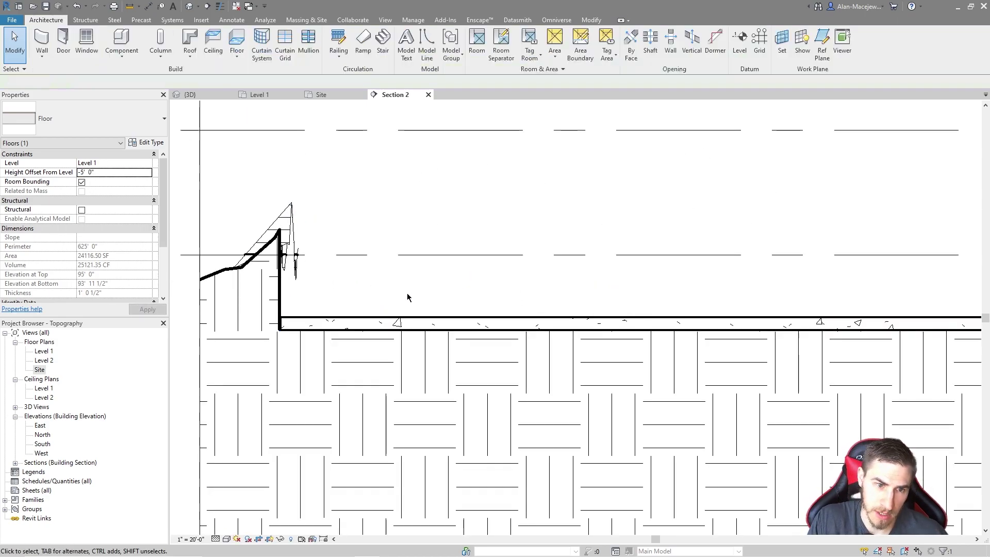
pyautogui.scroll(3, 323, 320)
pyautogui.click(191, 538)
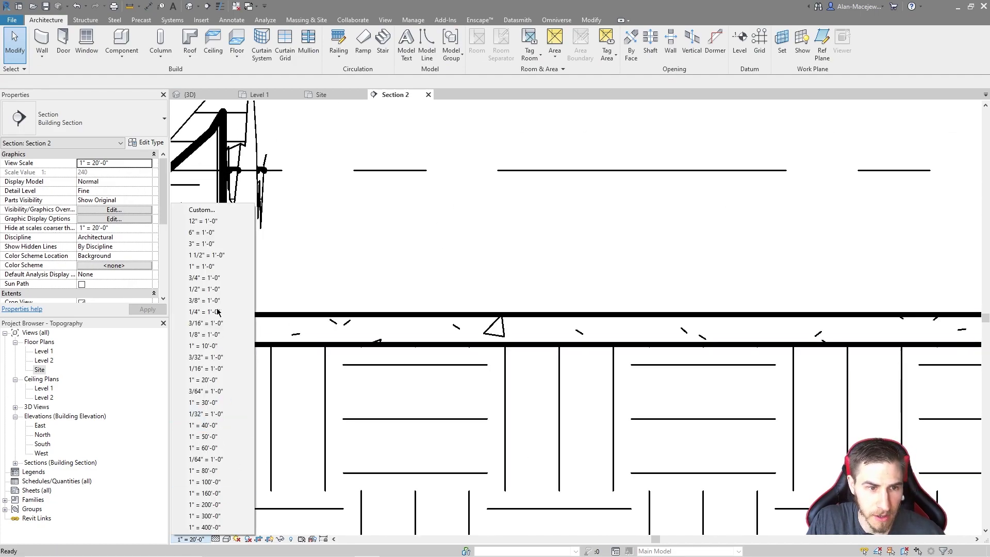
pyautogui.click(209, 269)
pyautogui.scroll(4, 217, 316)
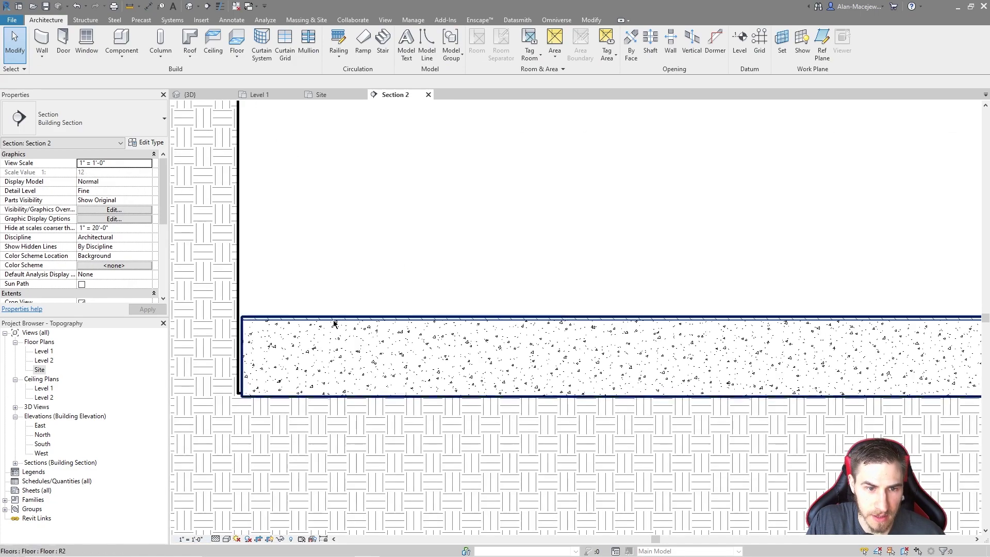
pyautogui.scroll(-2, 420, 319)
pyautogui.moveTo(572, 318); pyautogui.dragTo(294, 351, button='middle')
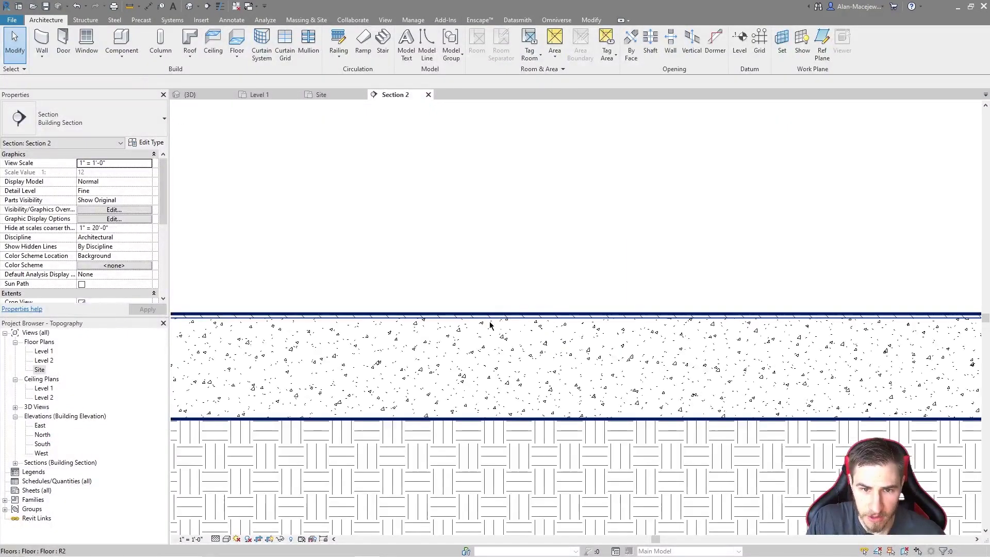
pyautogui.scroll(-3, 428, 361)
pyautogui.scroll(-4, 515, 316)
pyautogui.click(191, 538)
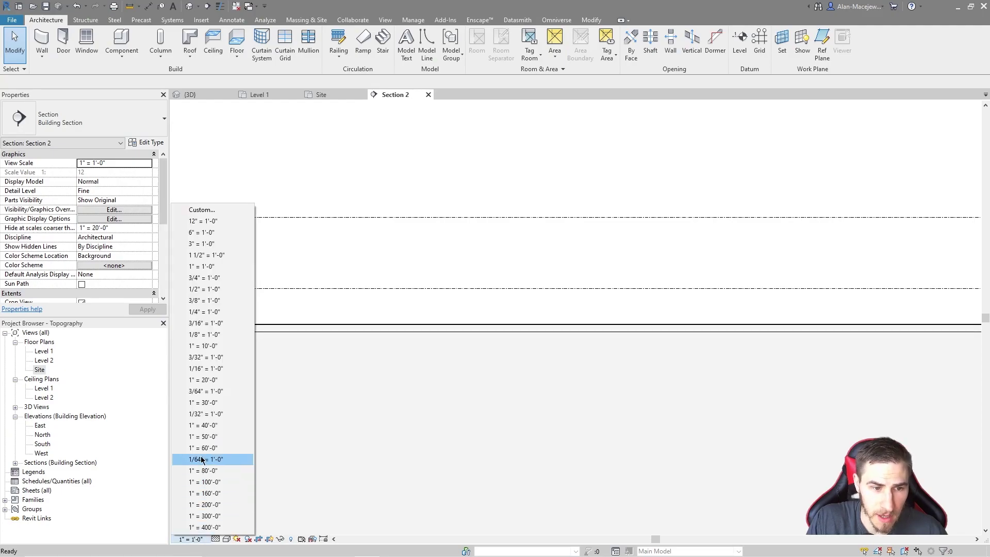
pyautogui.click(216, 380)
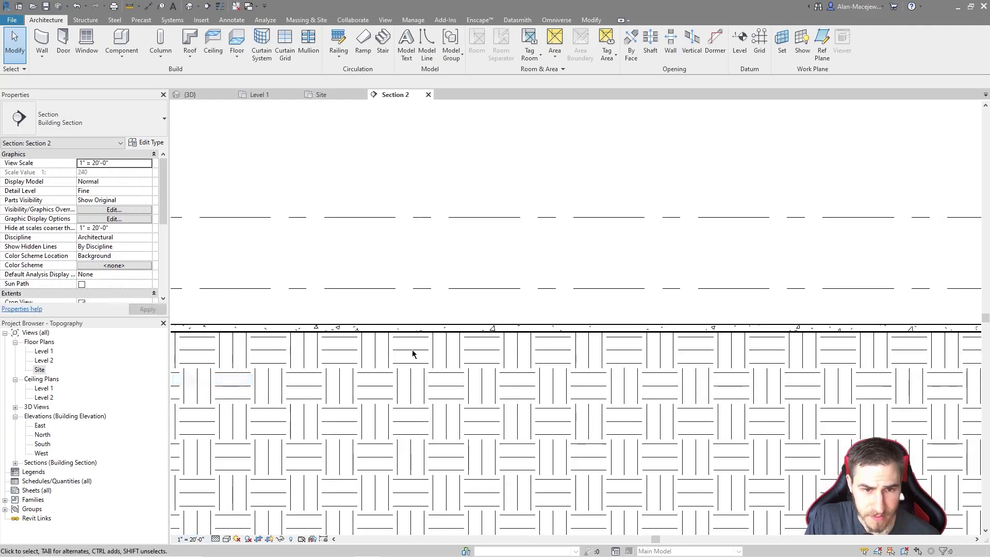
pyautogui.scroll(-3, 502, 316)
pyautogui.scroll(2, 309, 320)
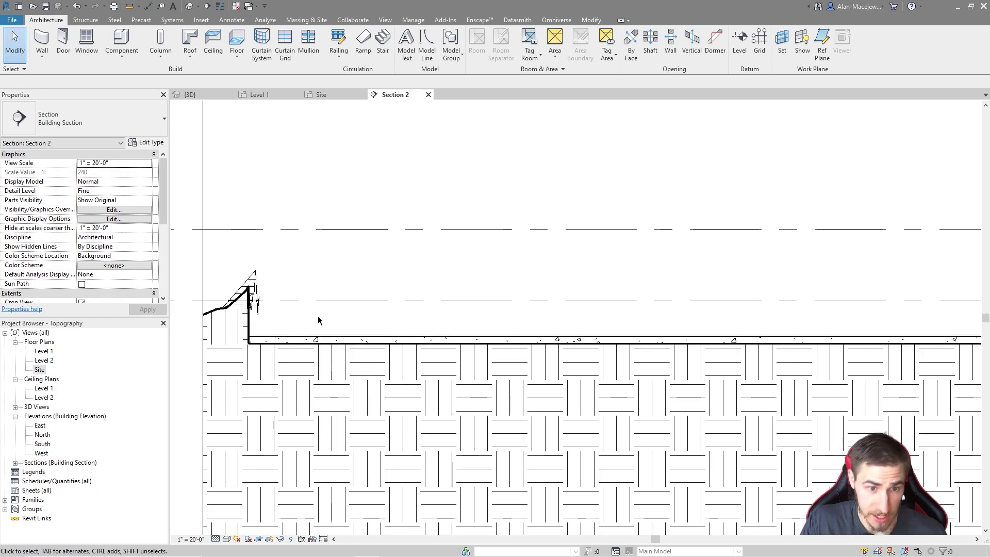
pyautogui.click(343, 339)
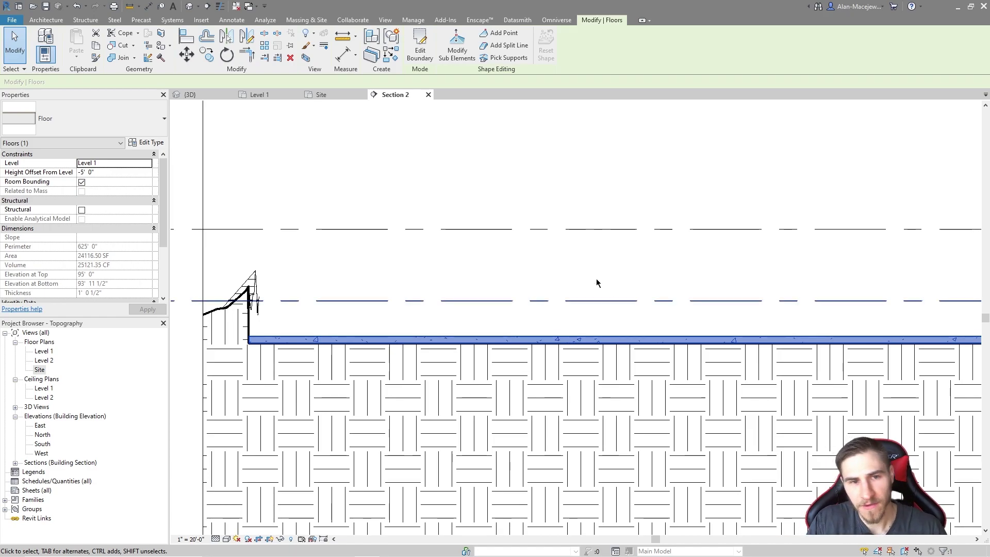
pyautogui.scroll(-3, 497, 335)
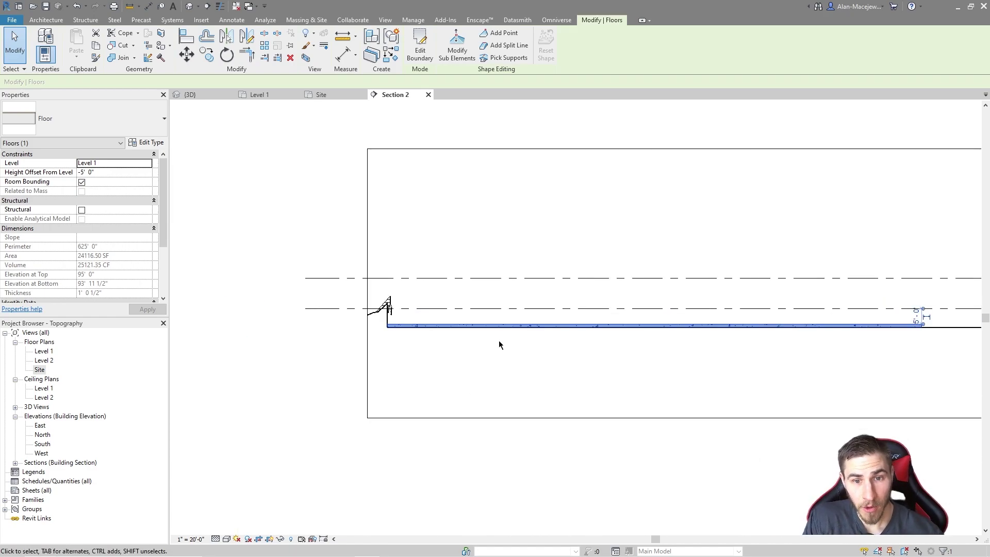
pyautogui.scroll(3, 576, 314)
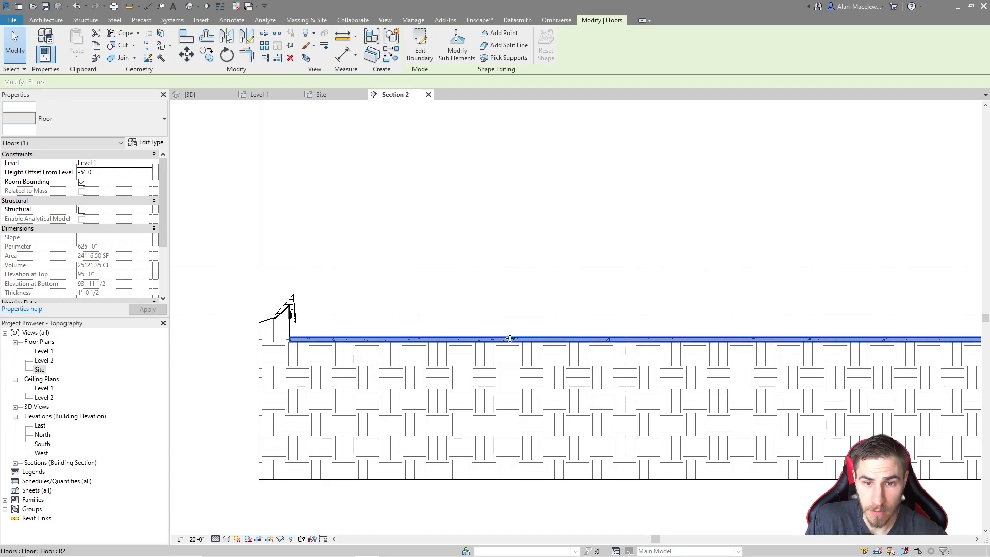
pyautogui.scroll(2, 503, 336)
pyautogui.moveTo(453, 299); pyautogui.dragTo(534, 283, button='middle')
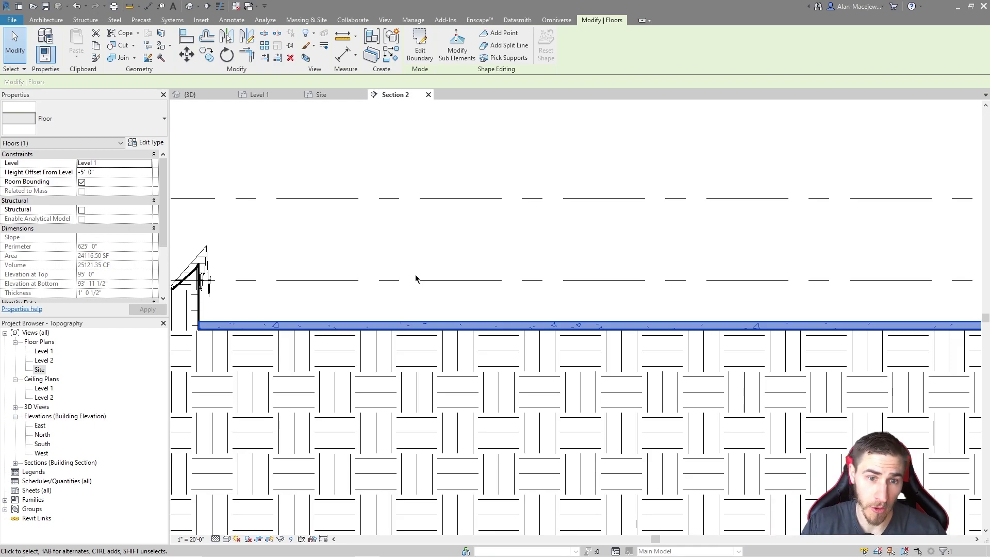
pyautogui.scroll(-3, 359, 134)
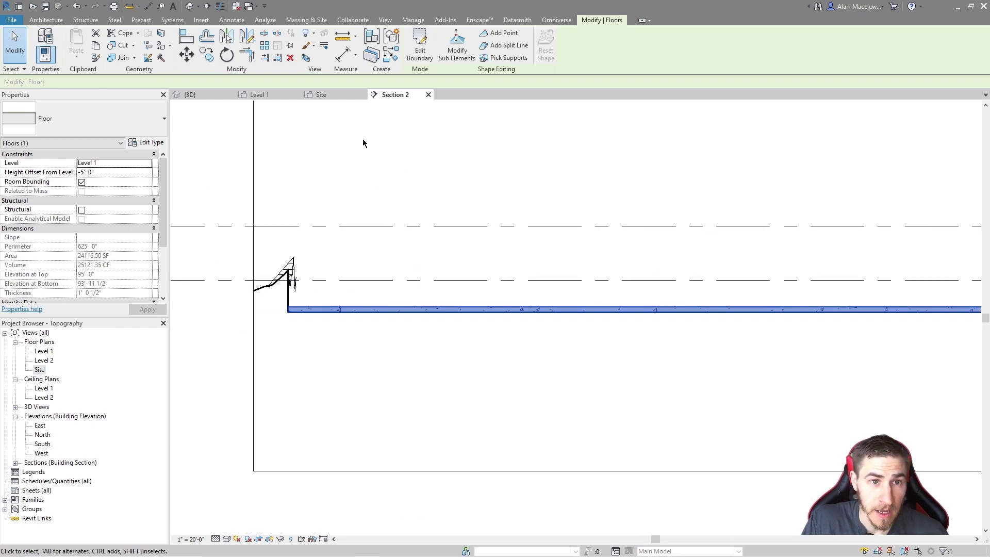
# In the 3D view, select the floor slab over the site and delete it
pyautogui.click(195, 95)
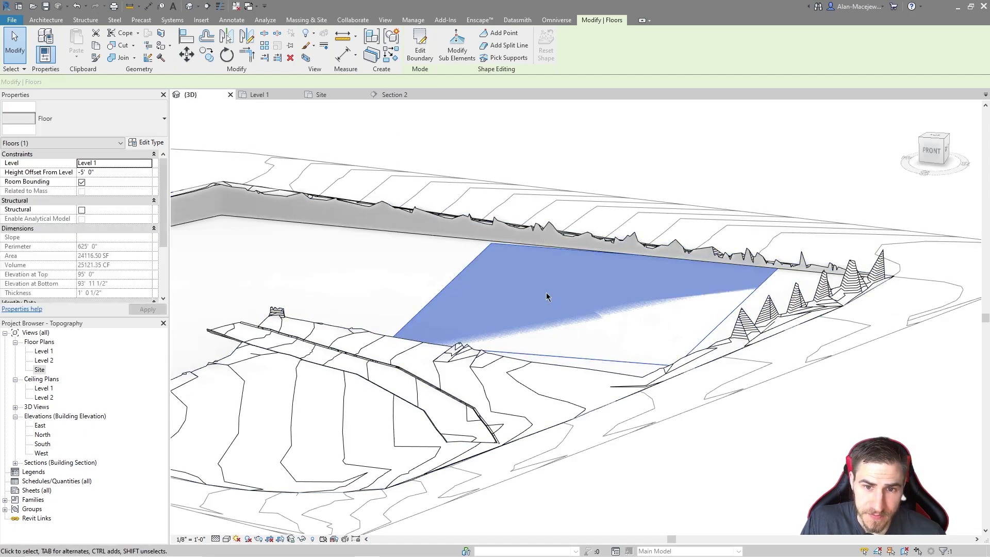
pyautogui.scroll(3, 607, 322)
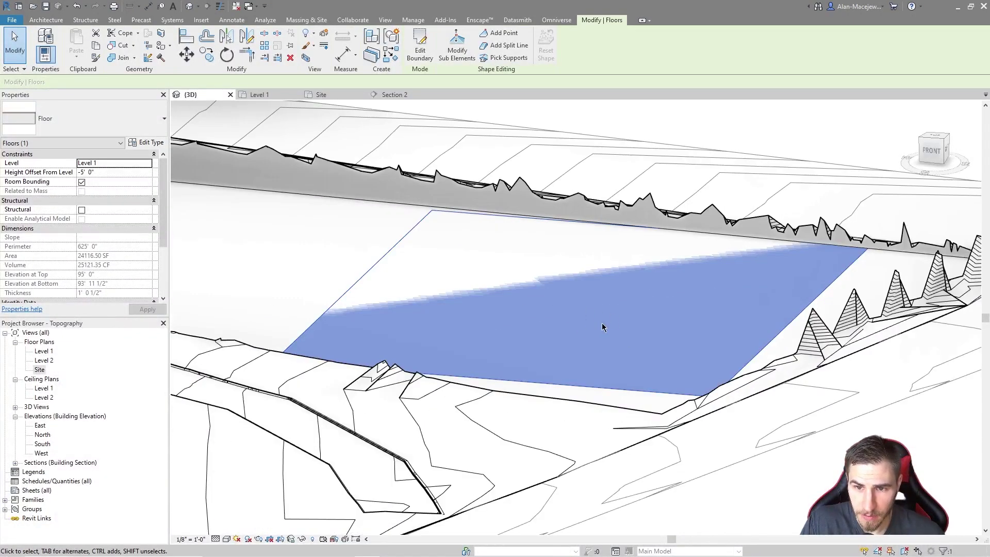
pyautogui.moveTo(699, 292); pyautogui.dragTo(737, 292, button='middle')
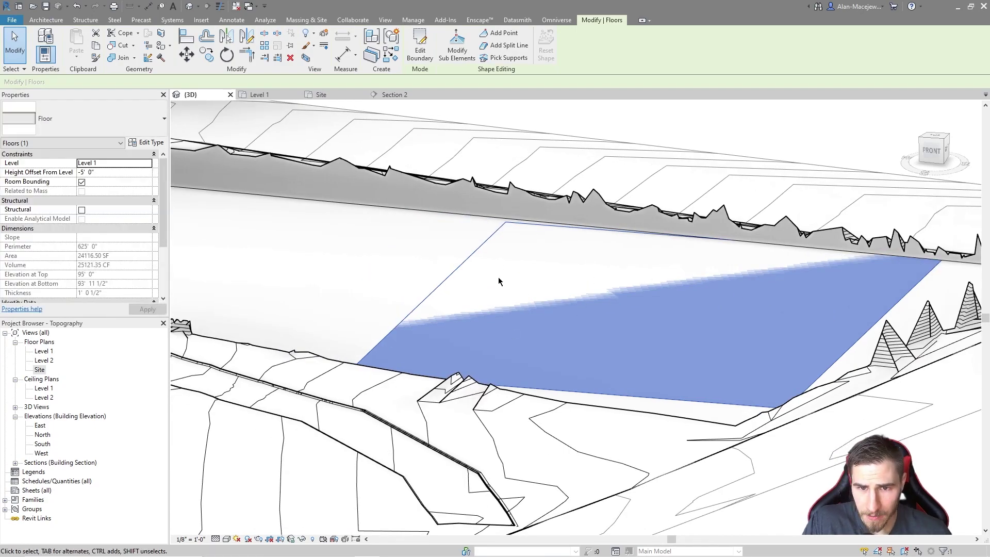
pyautogui.press('Escape')
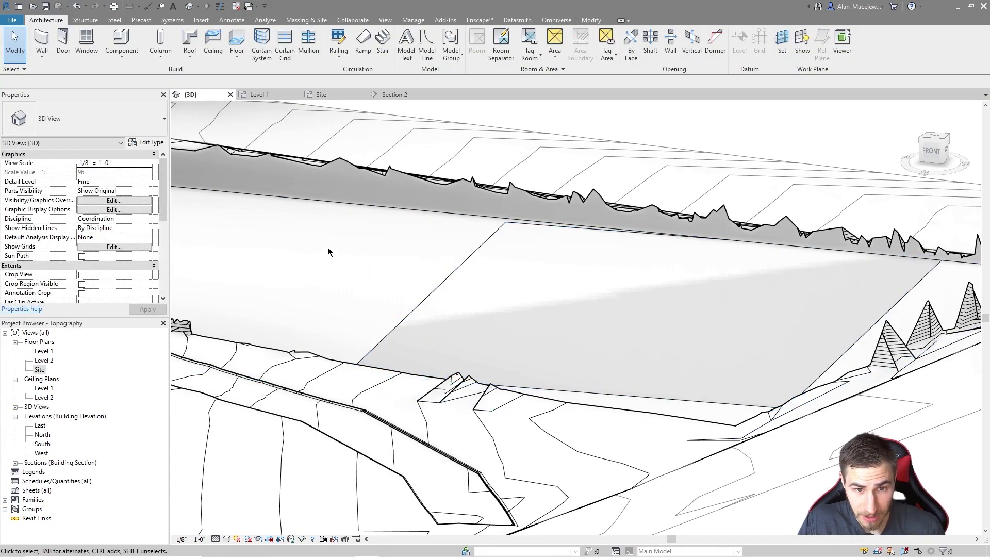
pyautogui.keyDown('shift'); pyautogui.moveTo(337, 242); pyautogui.dragTo(404, 237, button='middle'); pyautogui.keyUp('shift')
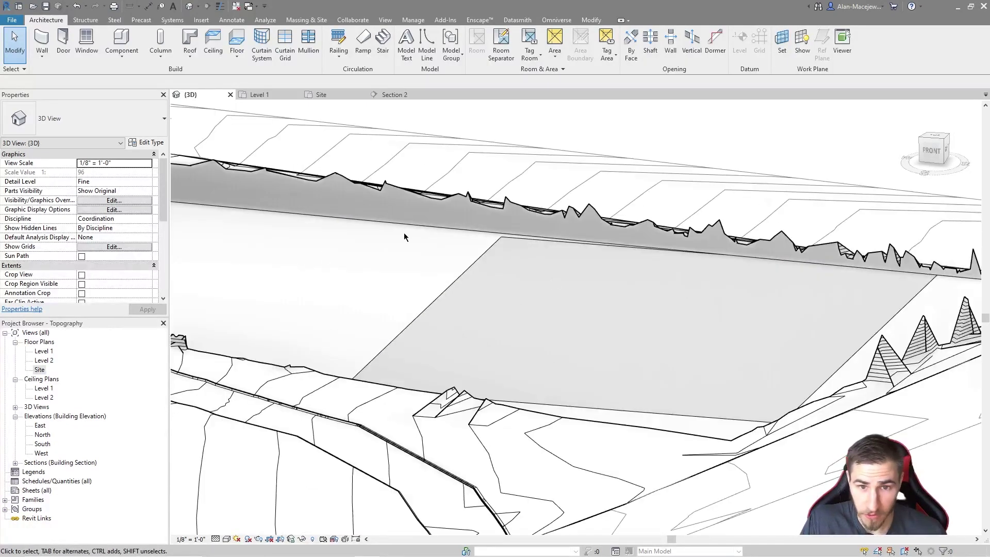
pyautogui.click(465, 273)
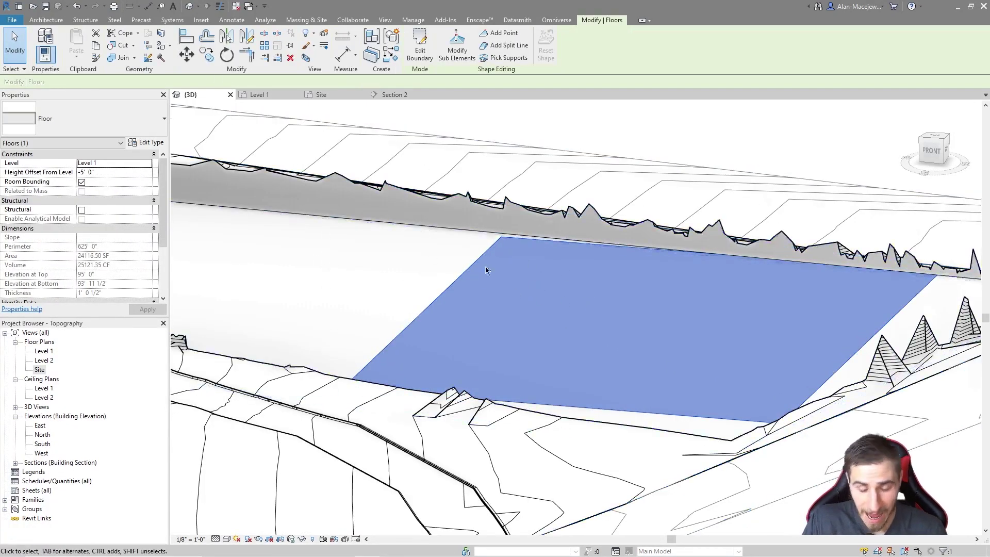
pyautogui.press('Delete')
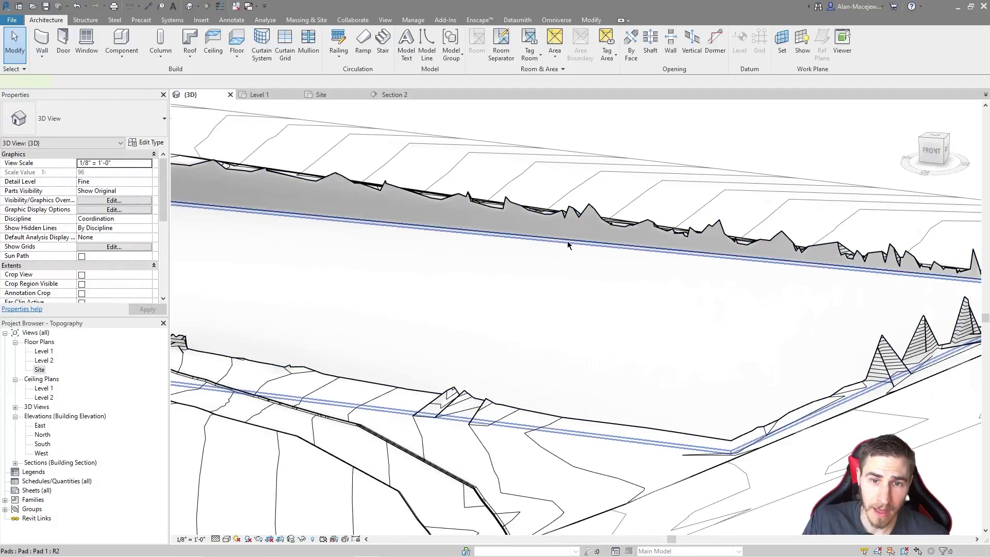
# Select the building pad, enter Edit Boundary, and check the right boundary line's length
pyautogui.click(570, 242)
pyautogui.keyDown('shift'); pyautogui.moveTo(658, 309); pyautogui.dragTo(464, 103, button='middle'); pyautogui.keyUp('shift')
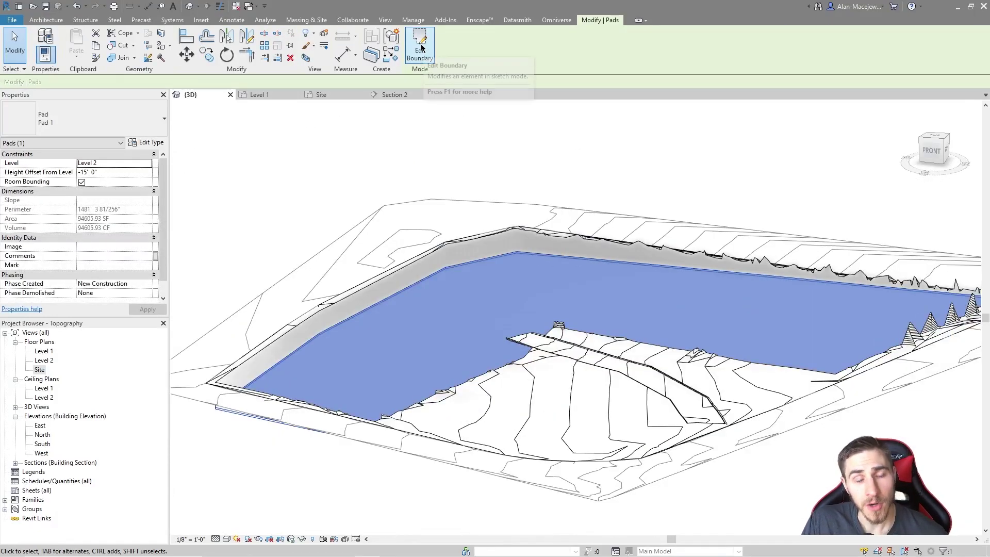
pyautogui.click(422, 49)
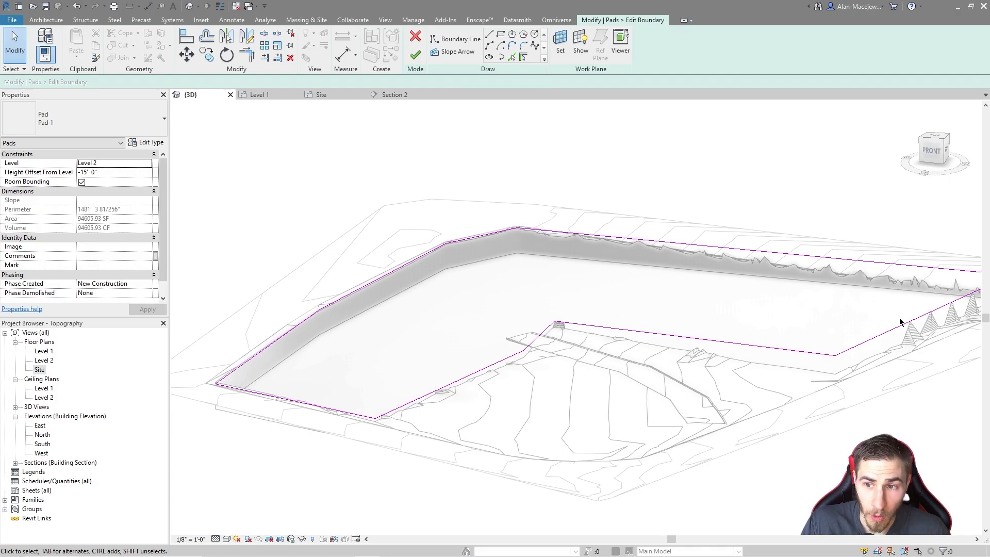
pyautogui.moveTo(901, 323); pyautogui.dragTo(832, 349, button='middle')
pyautogui.click(833, 349)
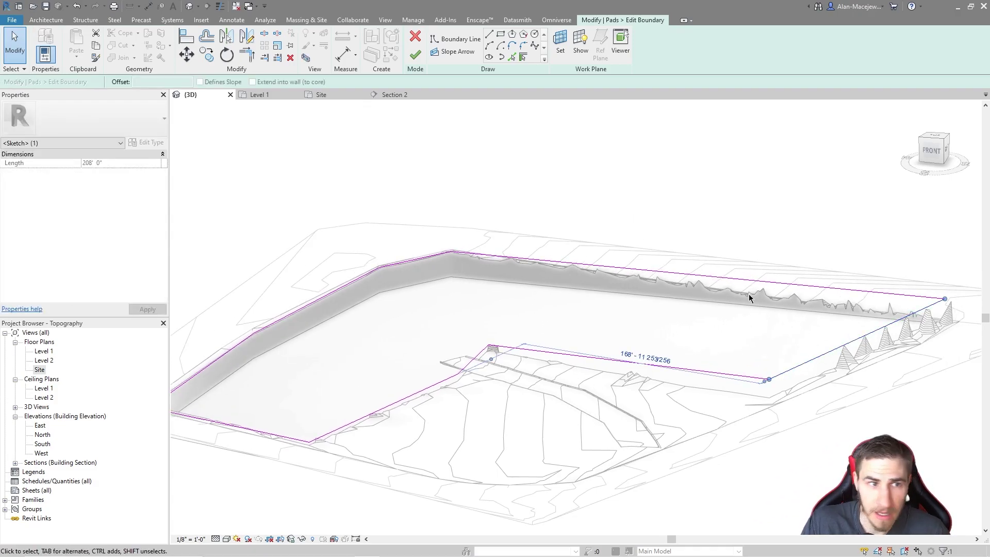
# Draw a slope arrow across the pad with a 10' tail height offset and finish
pyautogui.click(454, 52)
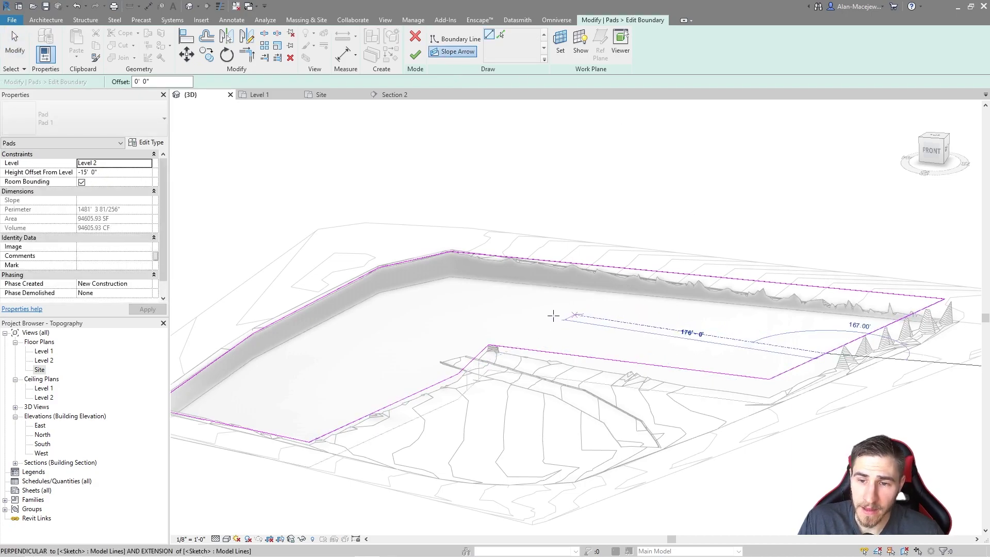
pyautogui.click(397, 284)
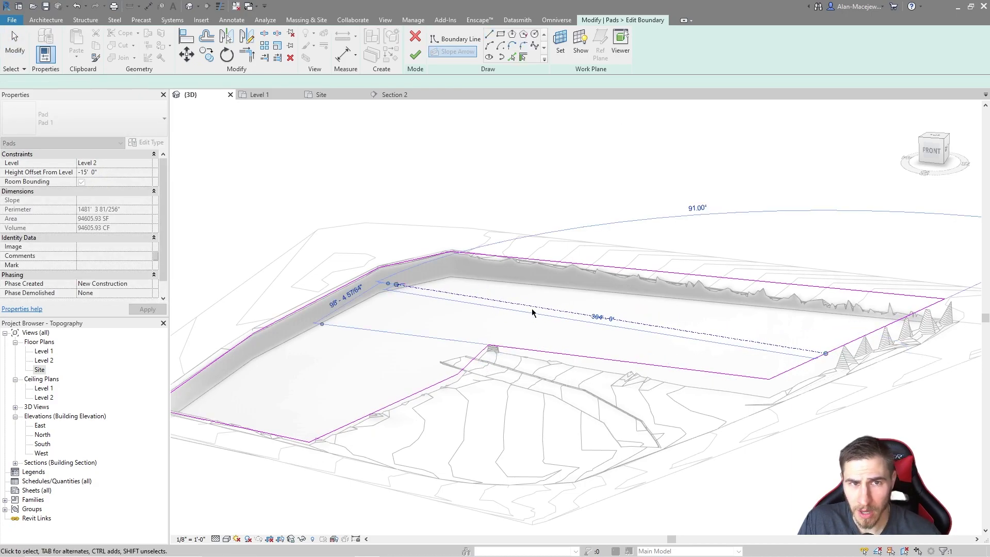
pyautogui.click(245, 159)
pyautogui.click(502, 311)
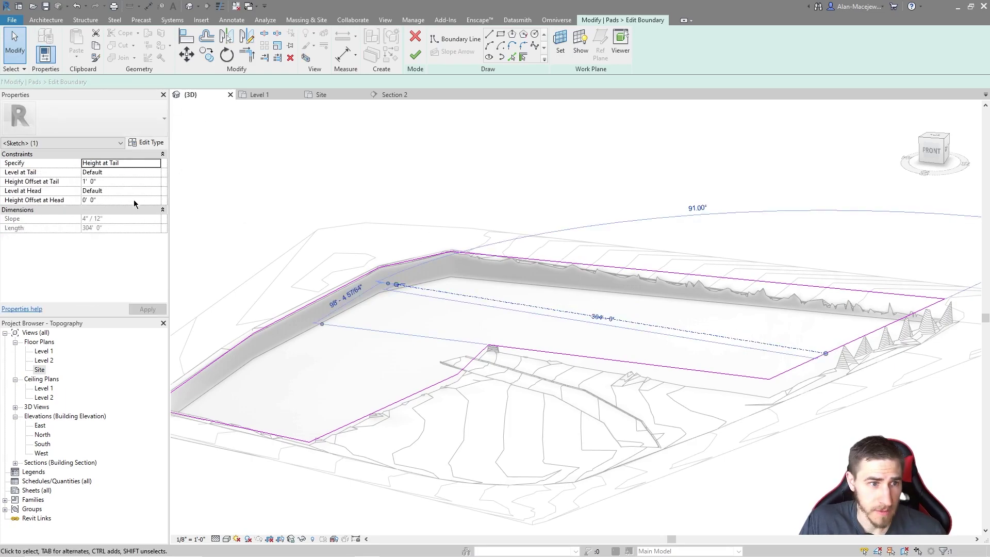
pyautogui.click(127, 201)
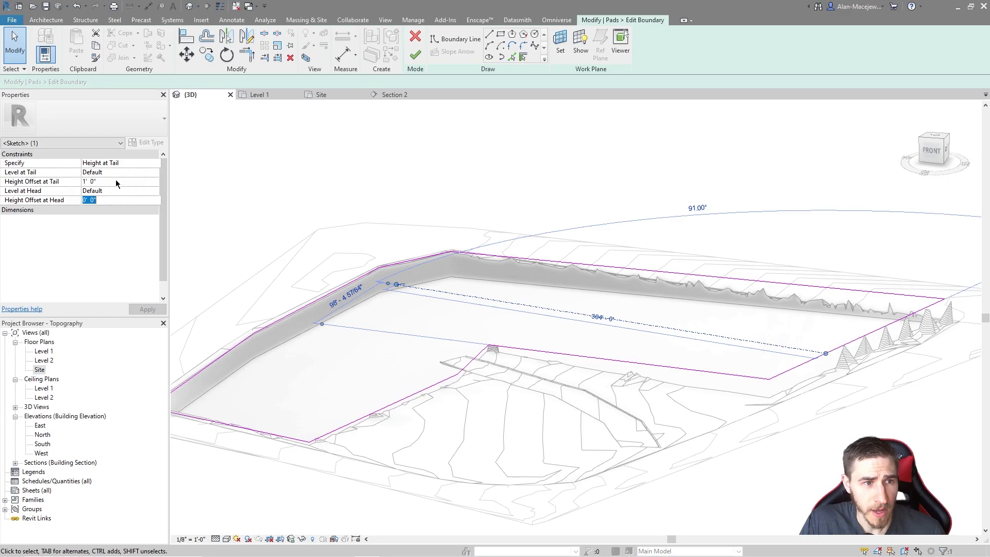
pyautogui.click(115, 180)
pyautogui.write('10')
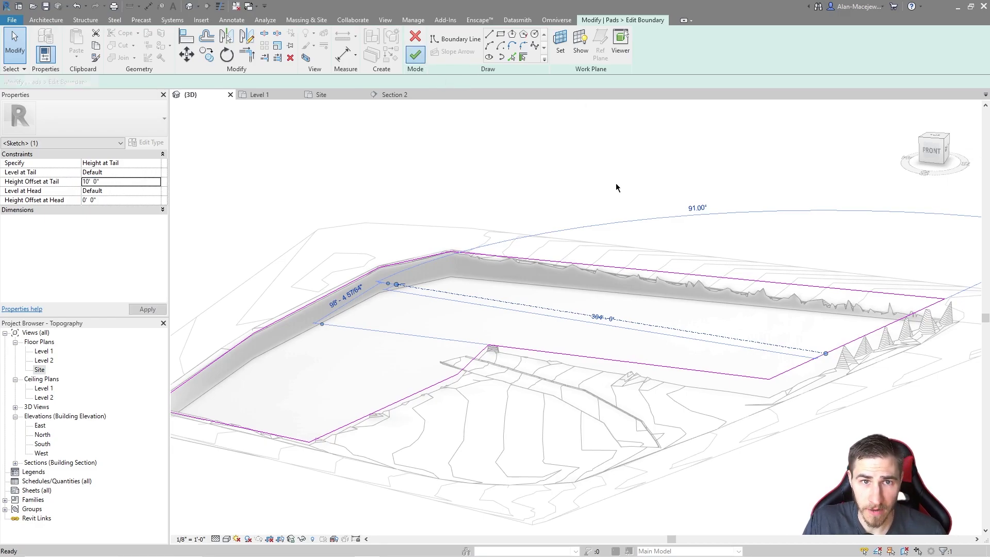
pyautogui.click(415, 54)
pyautogui.click(710, 160)
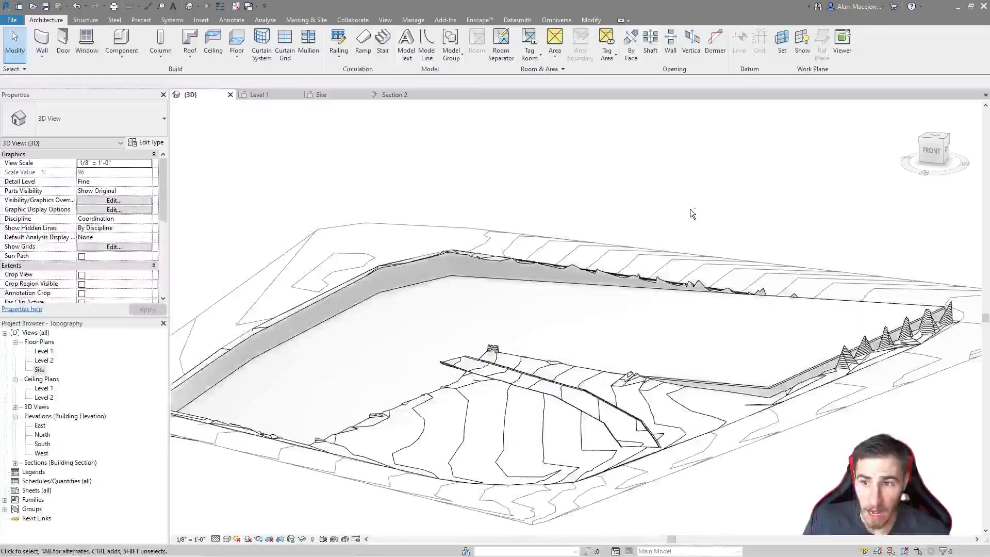
pyautogui.keyDown('shift'); pyautogui.moveTo(698, 215); pyautogui.dragTo(923, 178, button='middle'); pyautogui.keyUp('shift')
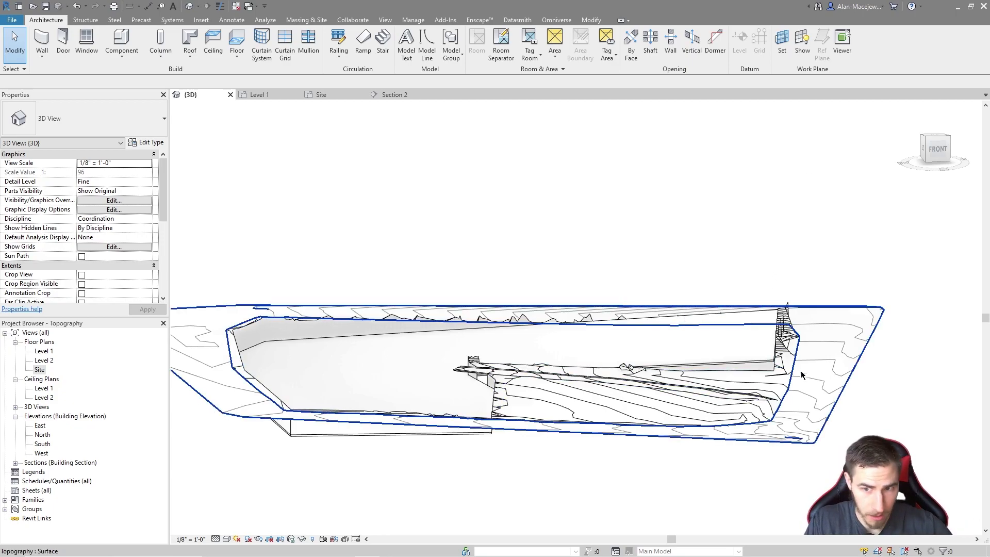
pyautogui.scroll(3, 799, 316)
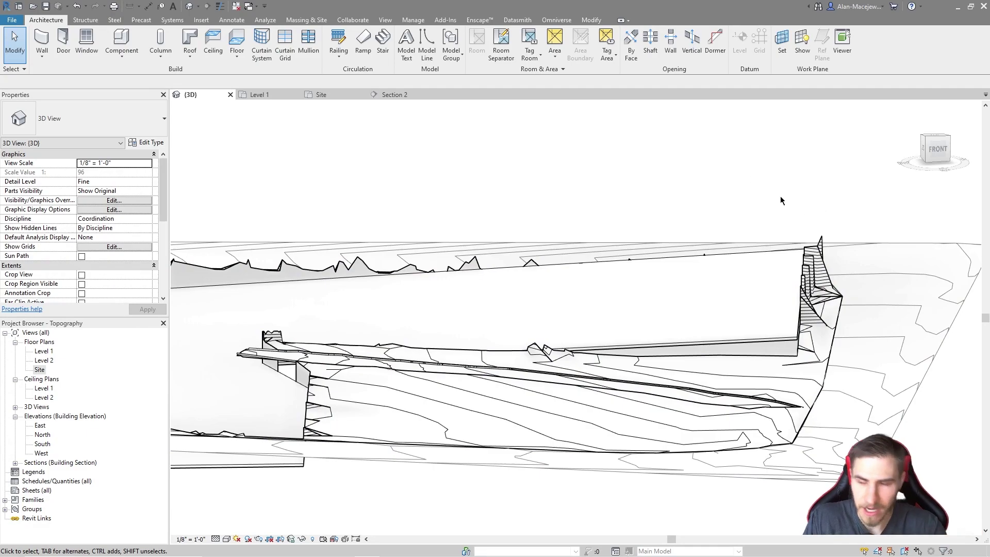
pyautogui.click(743, 276)
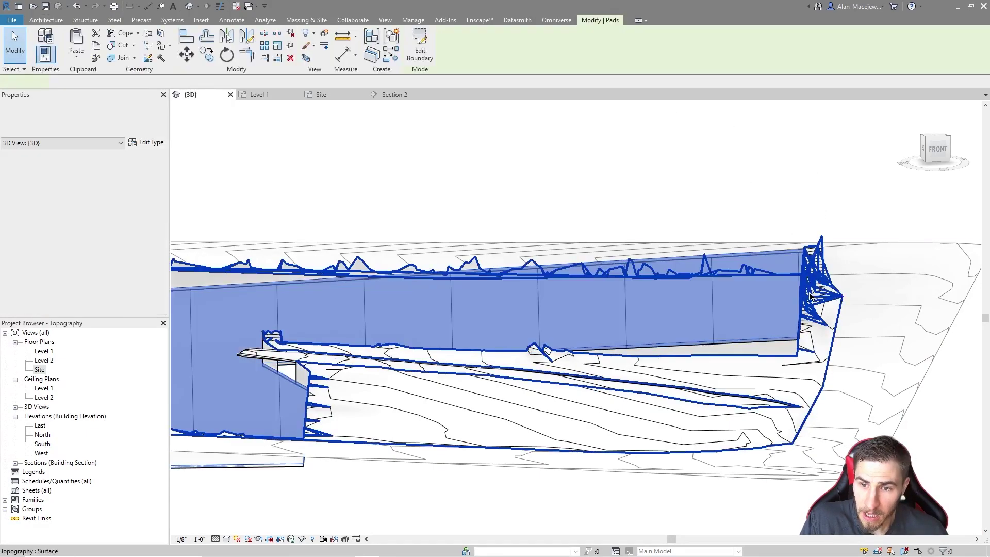
pyautogui.scroll(-2, 821, 296)
pyautogui.press('Escape')
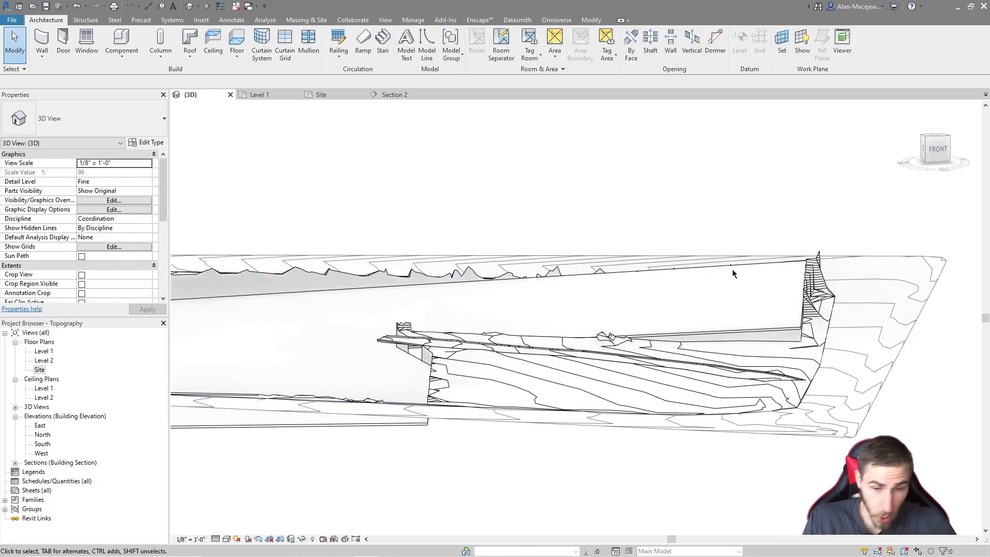
pyautogui.moveTo(670, 303); pyautogui.dragTo(703, 298, button='middle')
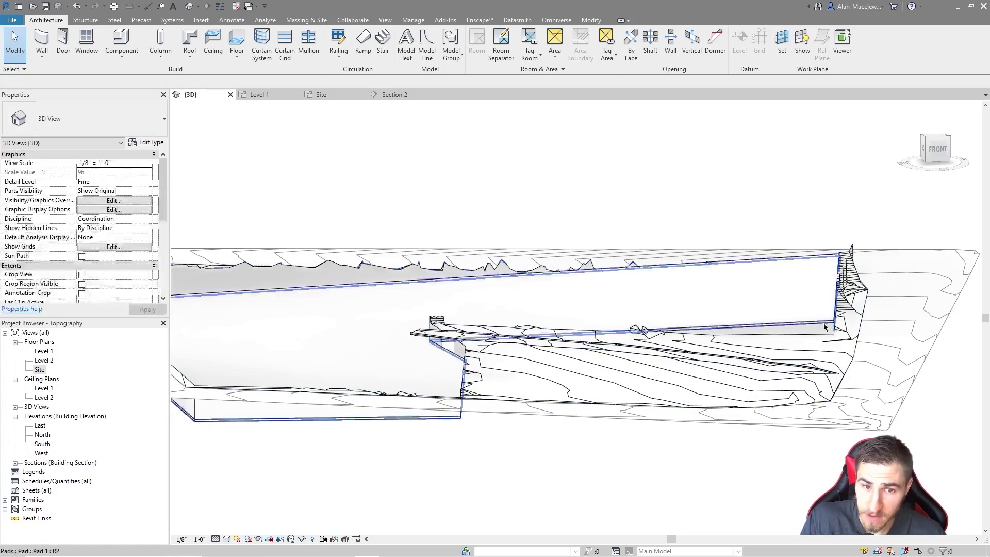
pyautogui.click(807, 320)
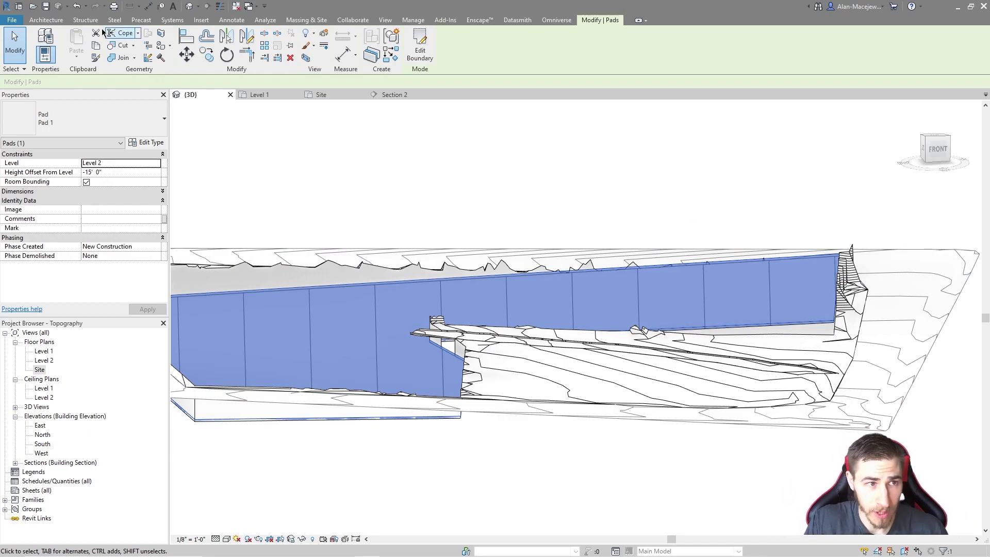
# Create a narrow rectangular floor on the site from Architecture > Floor
pyautogui.click(46, 19)
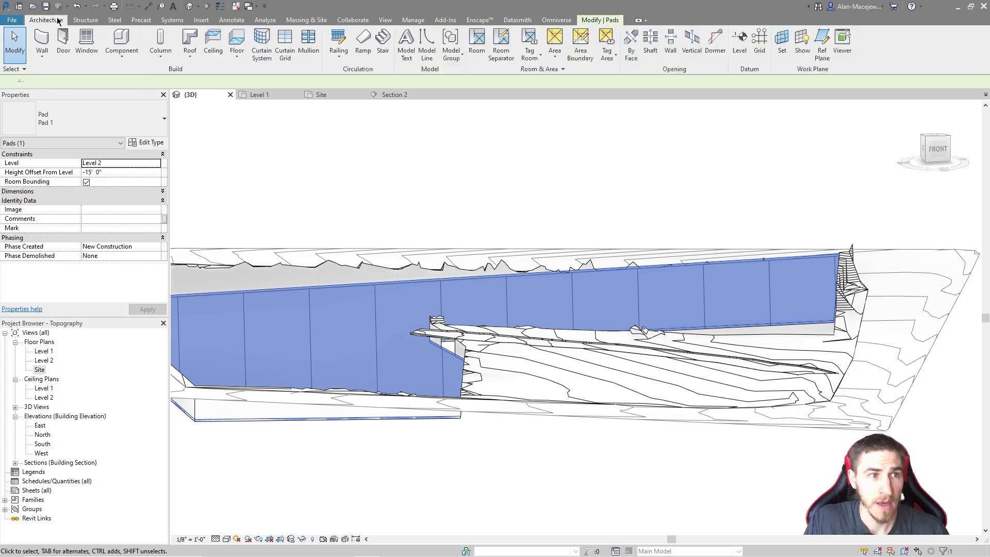
pyautogui.click(229, 36)
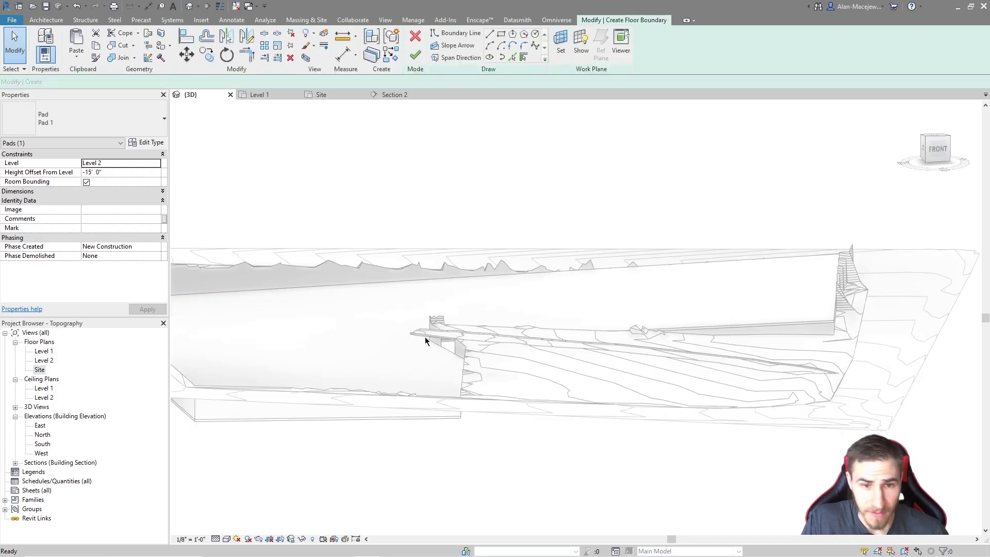
pyautogui.click(498, 37)
pyautogui.click(266, 308)
pyautogui.click(363, 353)
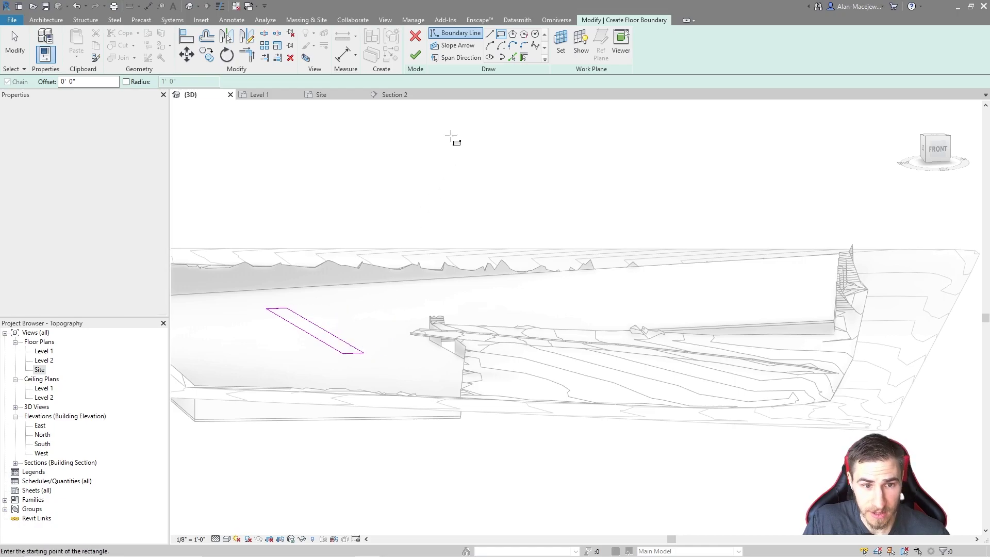
pyautogui.click(415, 55)
# Raise one long edge of the slab with Modify Sub Elements
pyautogui.scroll(4, 284, 332)
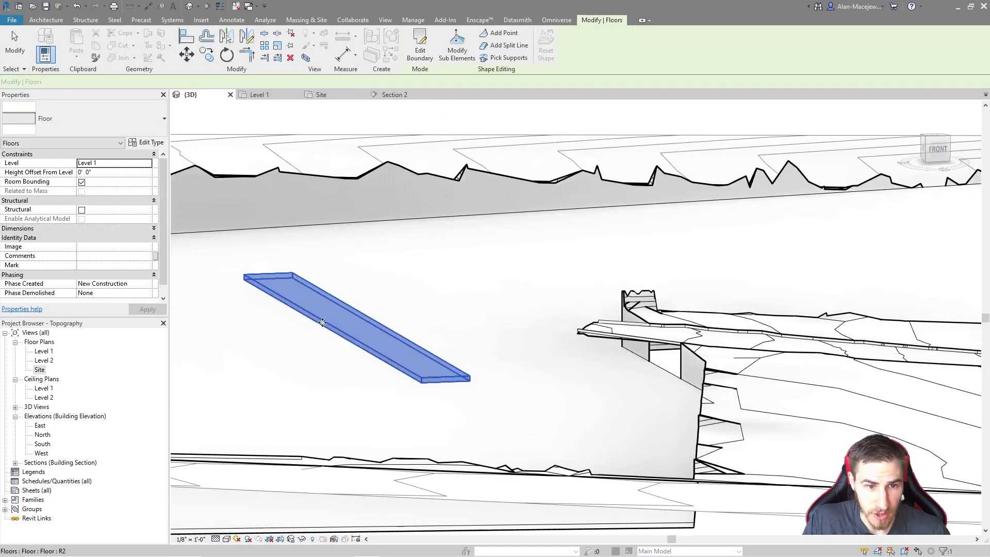
pyautogui.click(463, 49)
pyautogui.scroll(3, 371, 320)
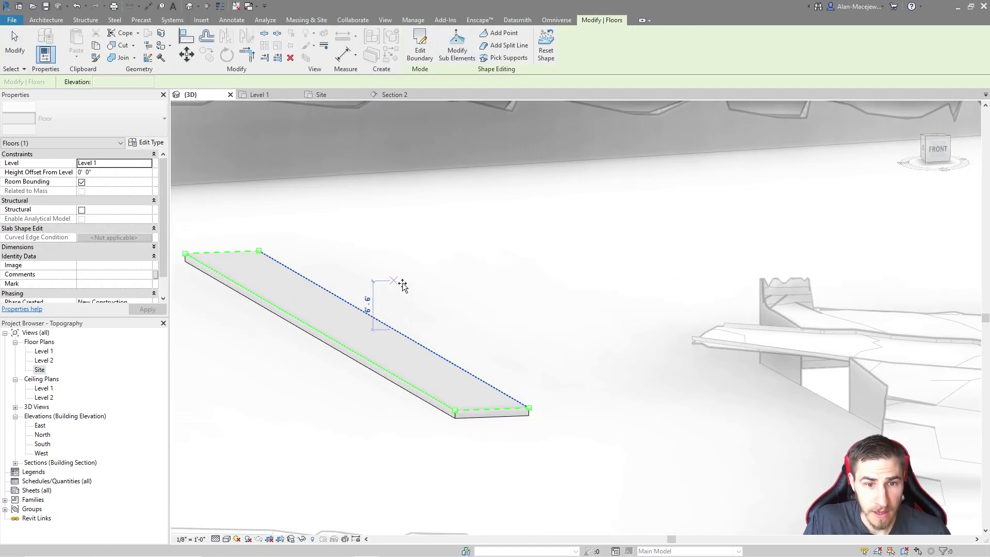
pyautogui.moveTo(402, 286); pyautogui.dragTo(400, 338)
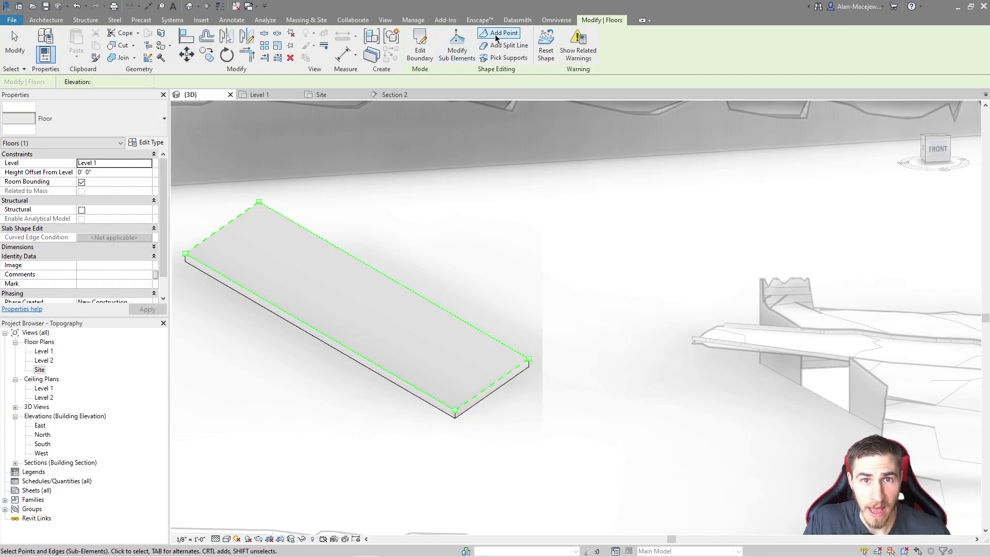
# Add a shape point in the slab's middle and raise it above the surface
pyautogui.click(497, 33)
pyautogui.click(388, 318)
pyautogui.press('Escape')
pyautogui.click(389, 318)
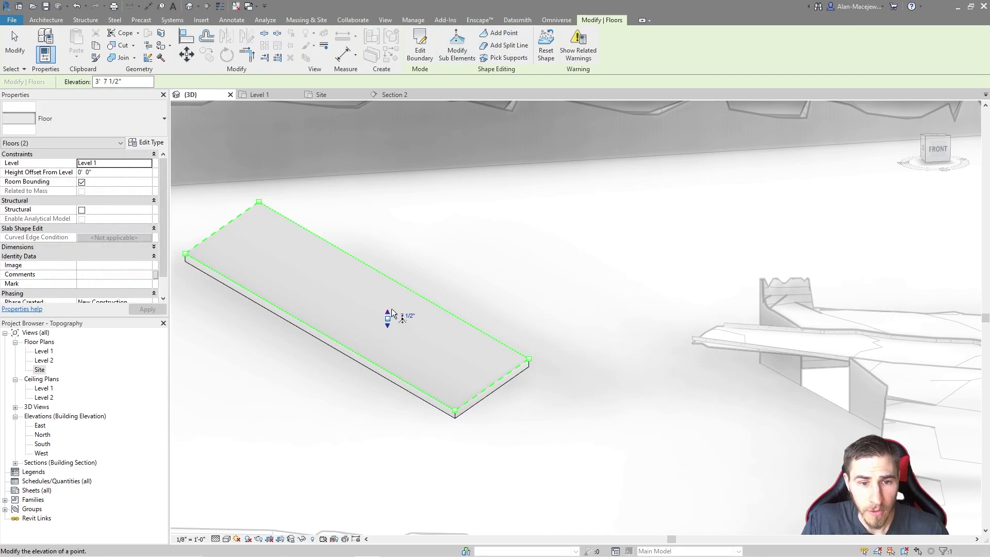
pyautogui.moveTo(392, 313); pyautogui.dragTo(390, 291)
pyautogui.press('Escape')
pyautogui.press('Escape')
pyautogui.keyDown('shift'); pyautogui.moveTo(497, 277); pyautogui.dragTo(425, 336, button='middle'); pyautogui.keyUp('shift')
pyautogui.click(425, 338)
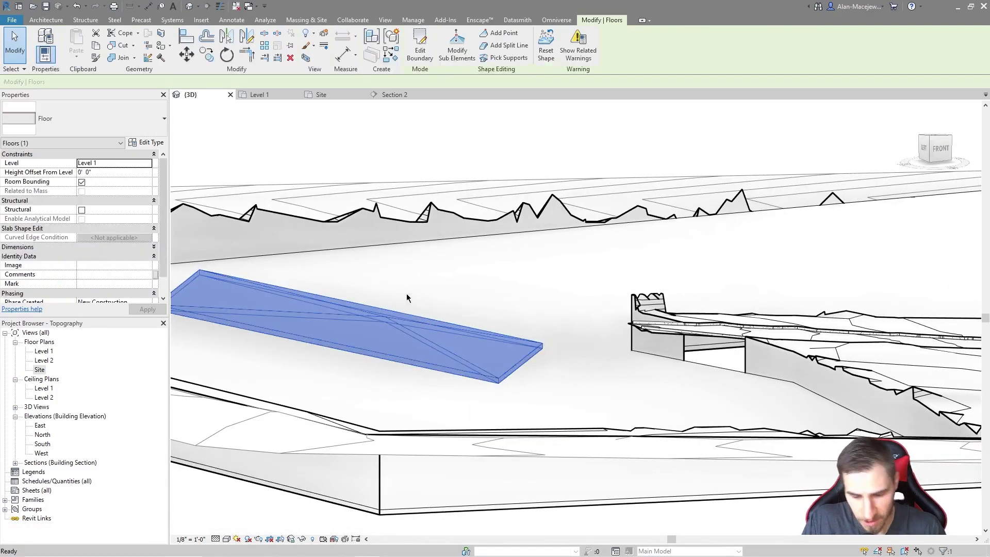
pyautogui.press('Escape')
pyautogui.keyDown('shift'); pyautogui.moveTo(405, 294); pyautogui.dragTo(589, 304, button='middle'); pyautogui.keyUp('shift')
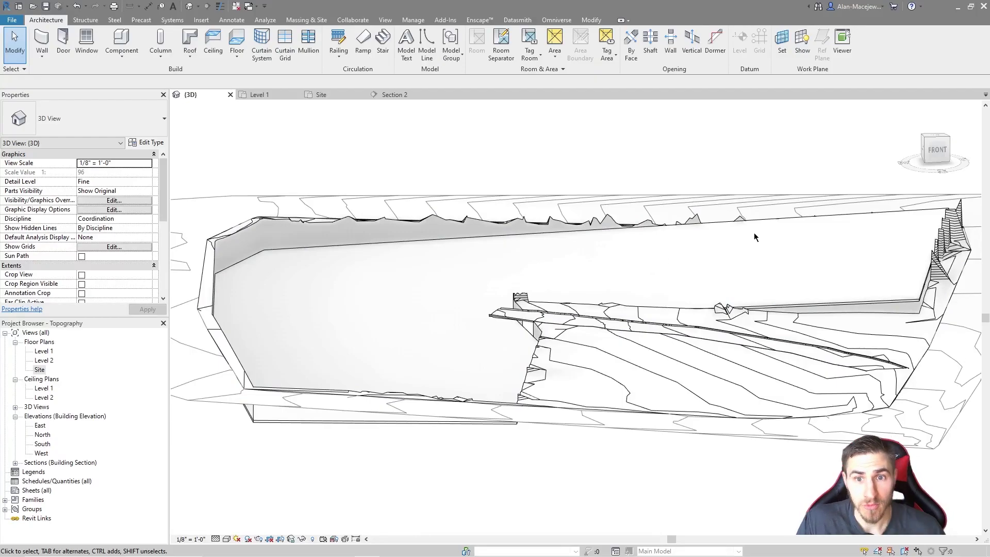